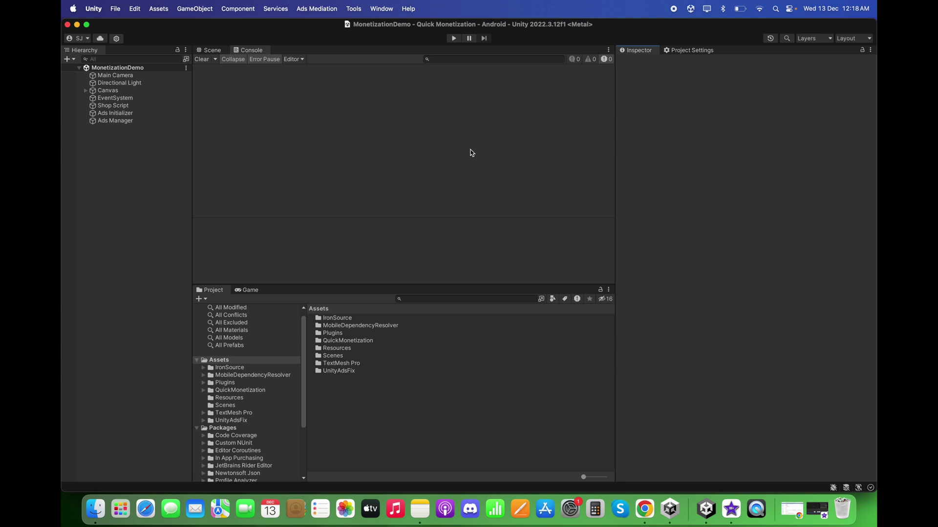
Open Unity's In-App Purchasing project settings and scroll to Google Play Configuration
click(135, 9)
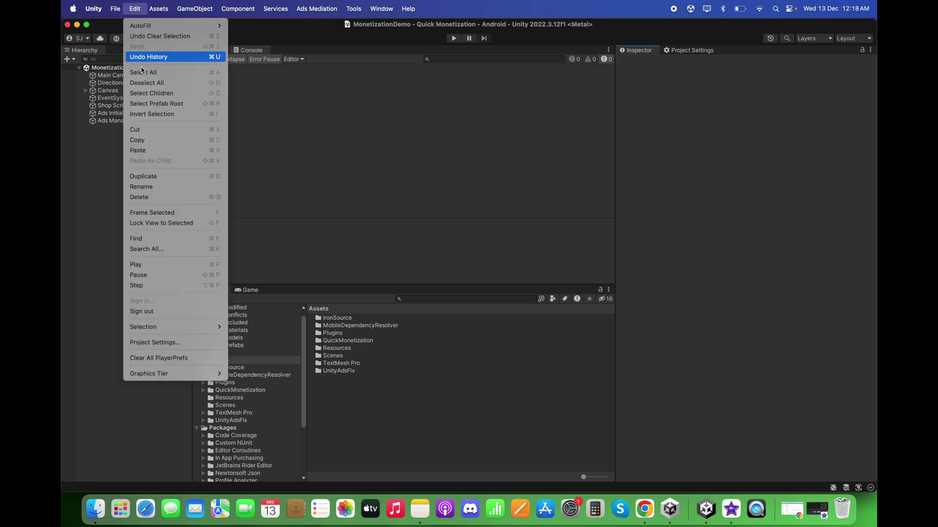
click(162, 342)
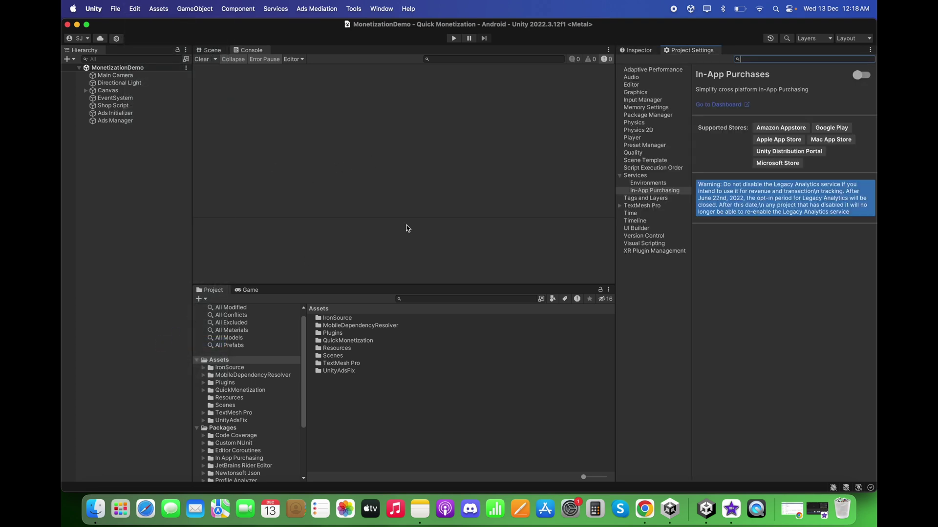
click(653, 192)
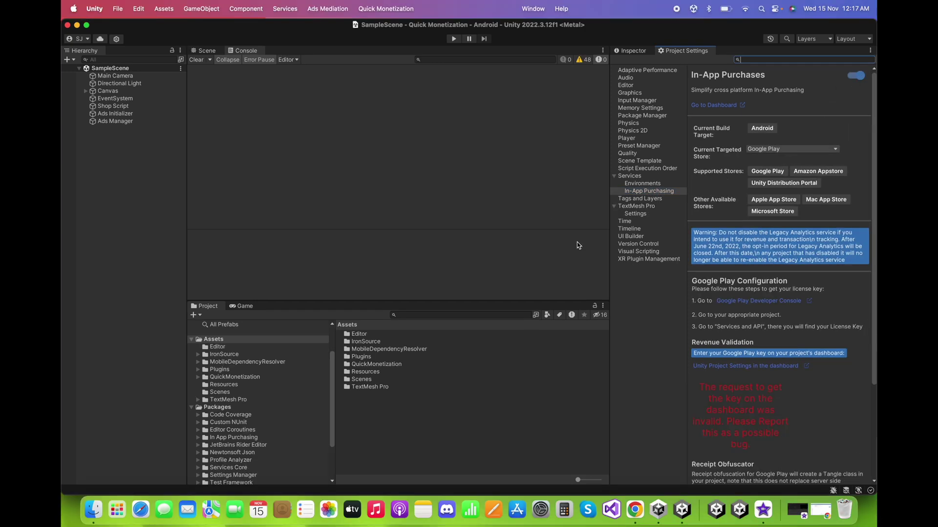
drag(607, 259, 564, 254)
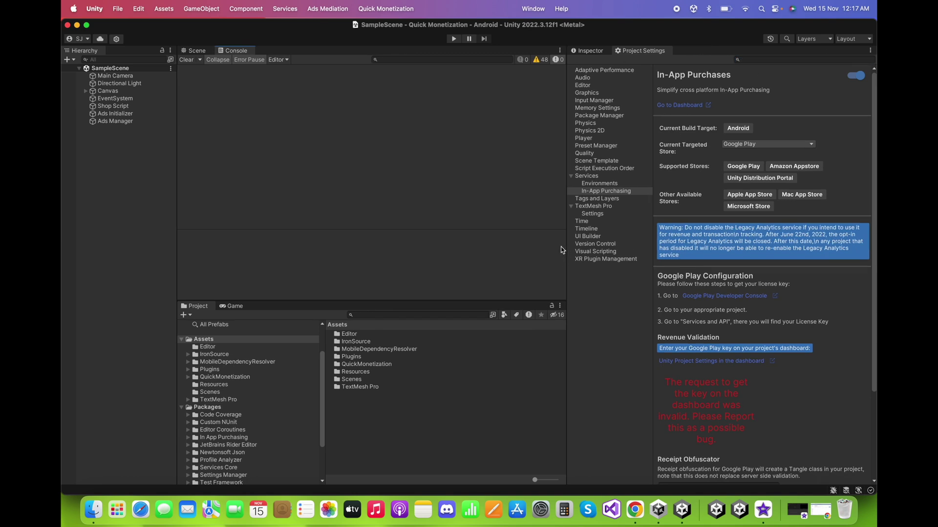
scroll(742, 300, down, 5)
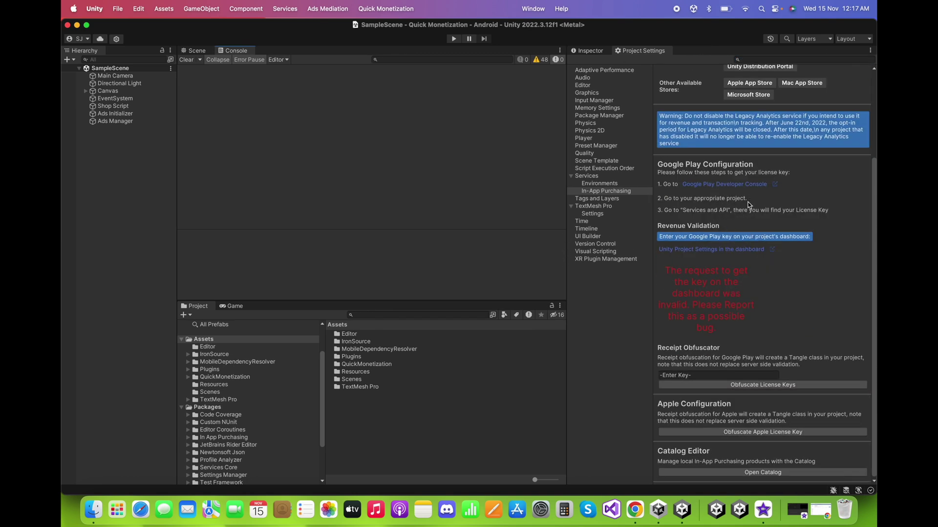
click(635, 510)
Copy the Base64 RSA licensing public key from Play Console's Monetization setup page
scroll(103, 305, up, 7)
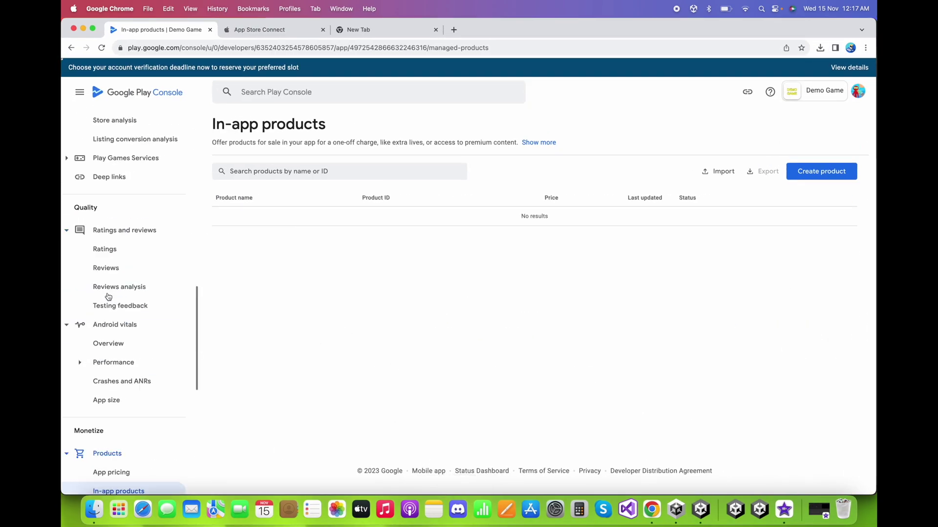
scroll(145, 215, down, 2)
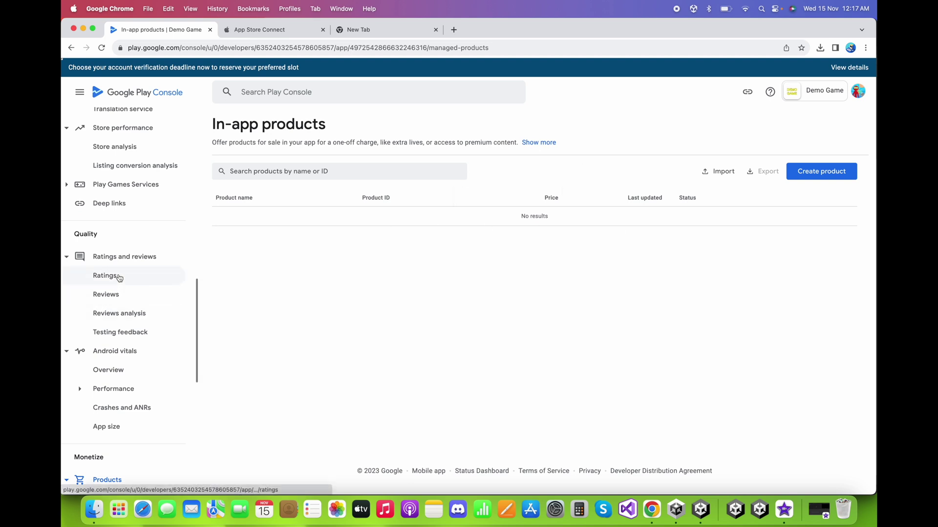
scroll(127, 257, down, 6)
scroll(142, 259, up, 5)
scroll(137, 293, down, 7)
click(130, 370)
scroll(295, 322, down, 4)
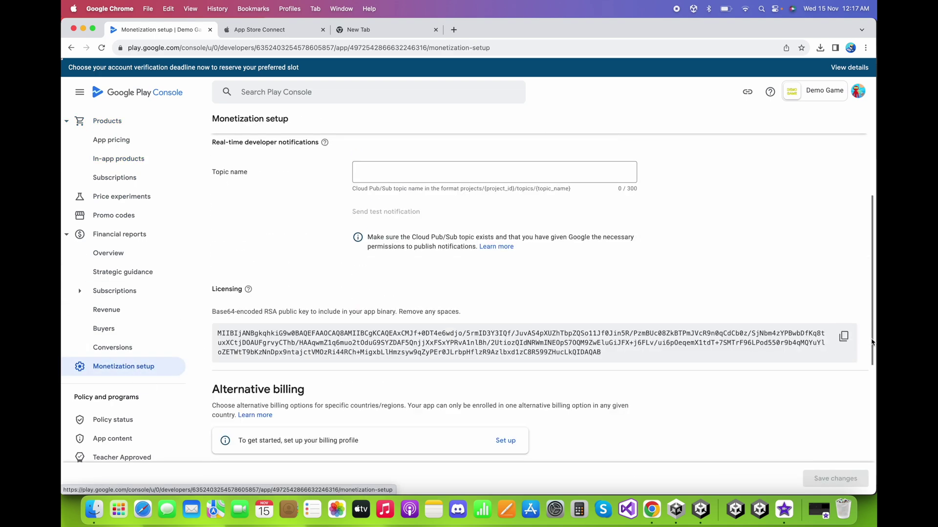
click(844, 336)
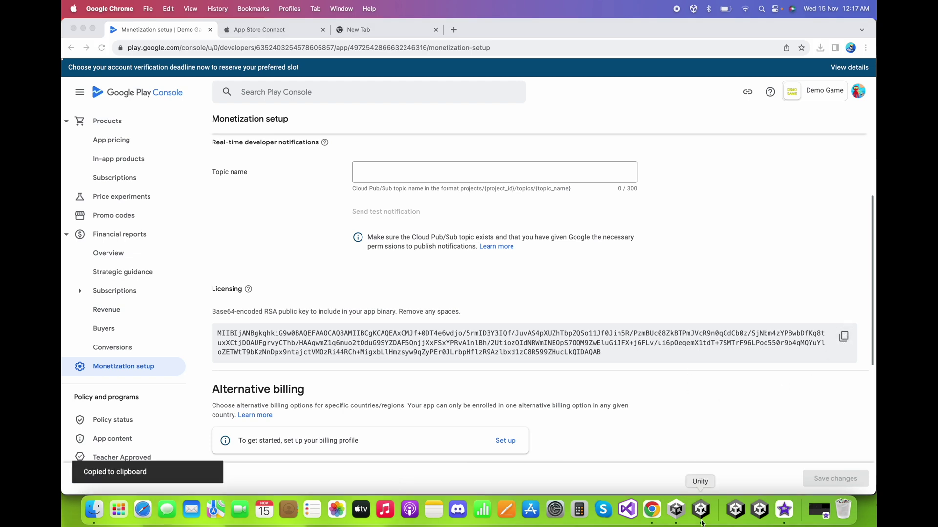
click(700, 510)
Paste the copied RSA key into the Receipt Obfuscator key field
click(700, 376)
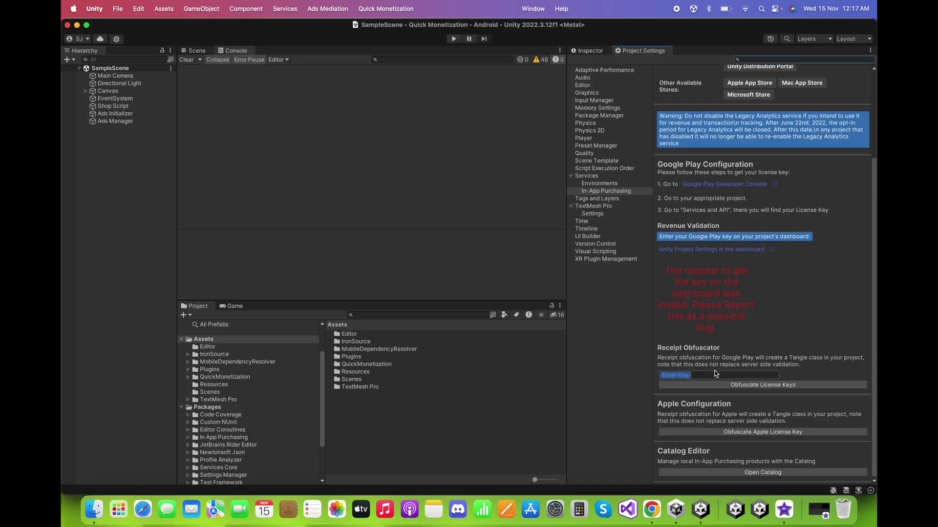
key(super+v)
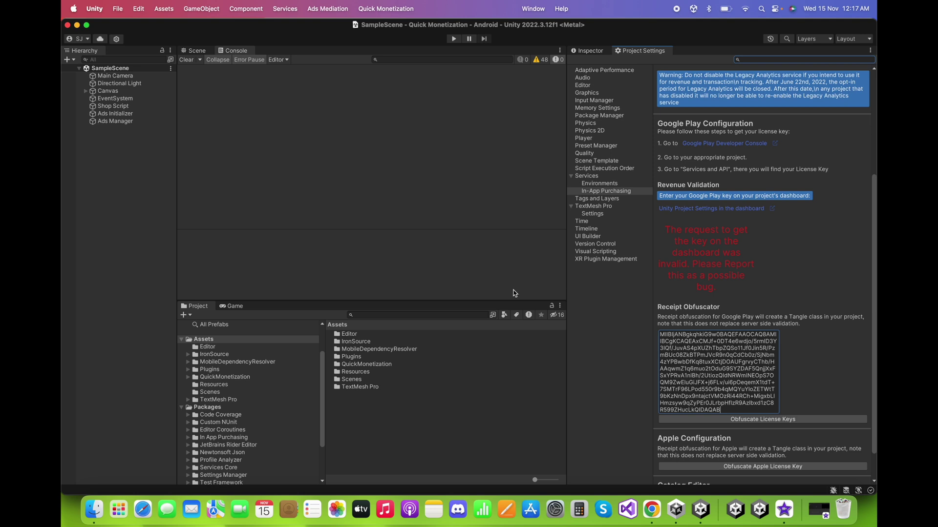
scroll(705, 240, up, 1)
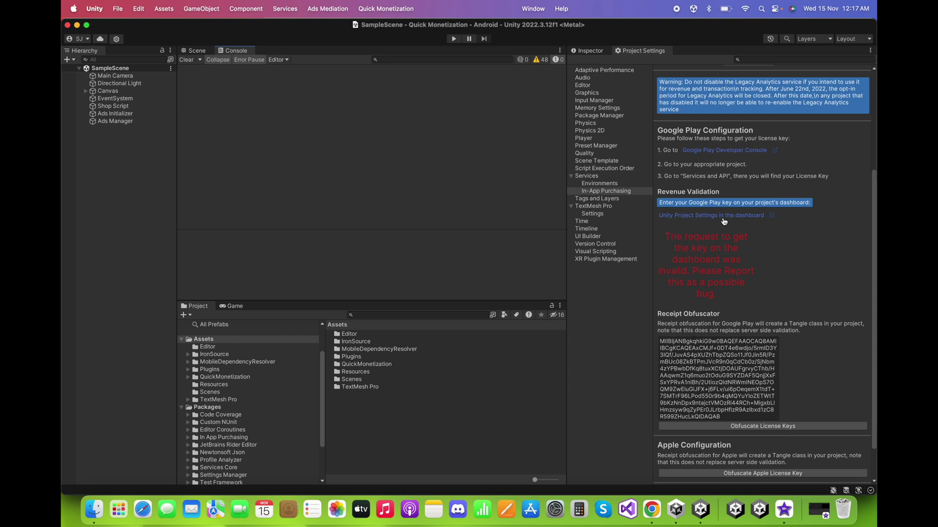
click(719, 219)
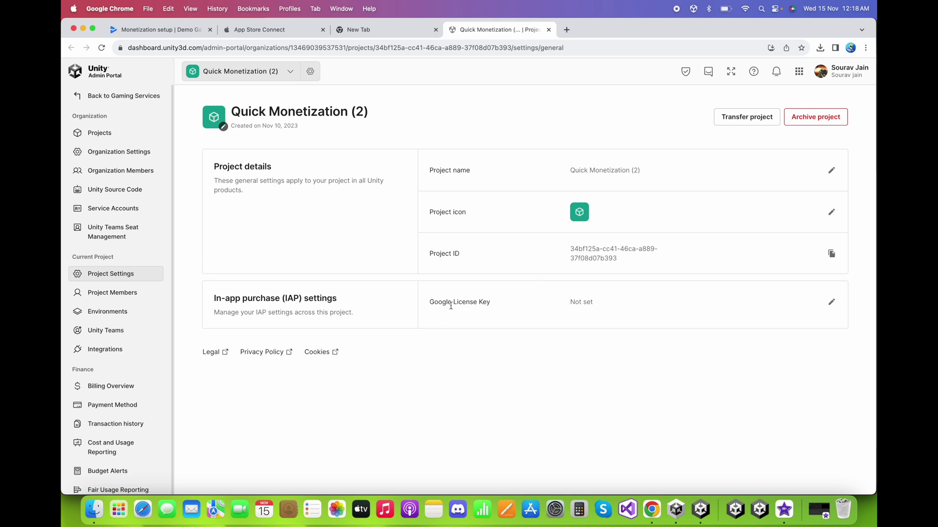
Save the RSA key as Quick Monetization (2)'s Google License Key on the Unity Dashboard
click(831, 302)
click(624, 306)
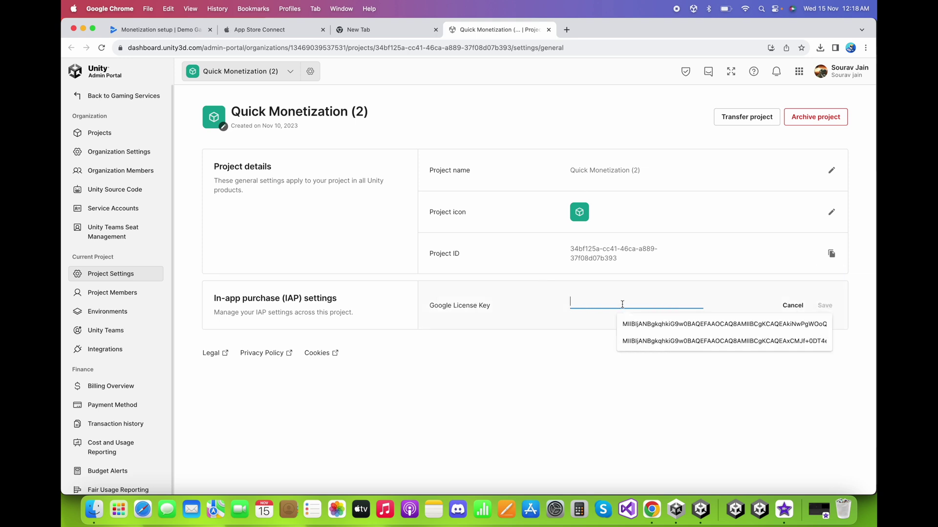
click(717, 342)
click(825, 307)
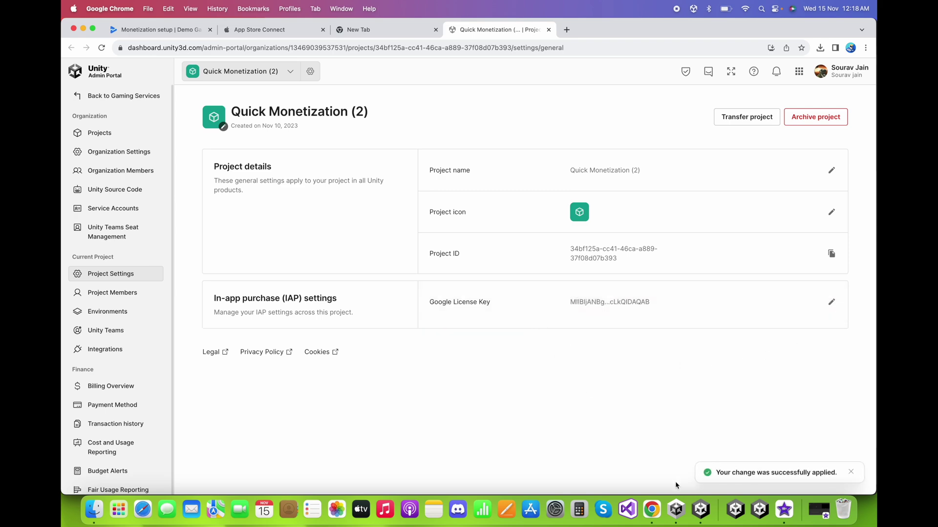
click(701, 509)
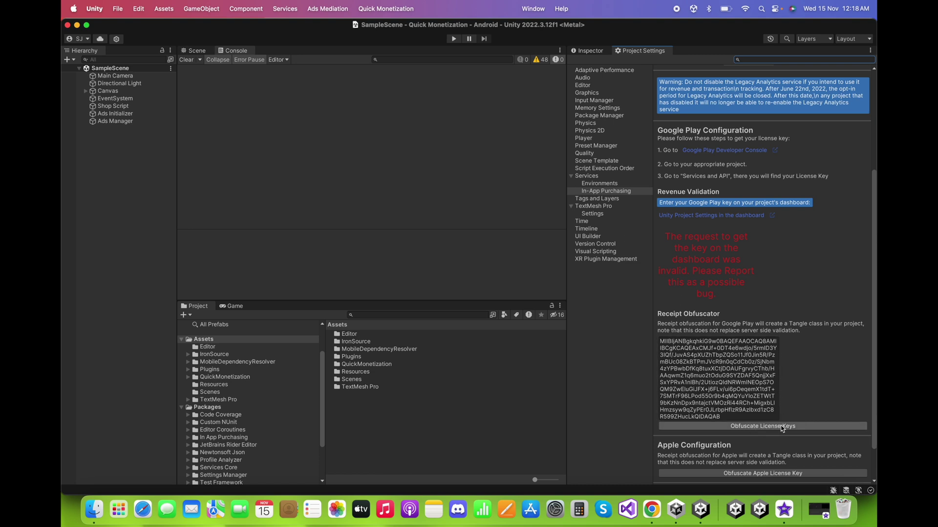
Run Obfuscate License Keys to generate the Google Play license key class in a Scripts folder
click(782, 426)
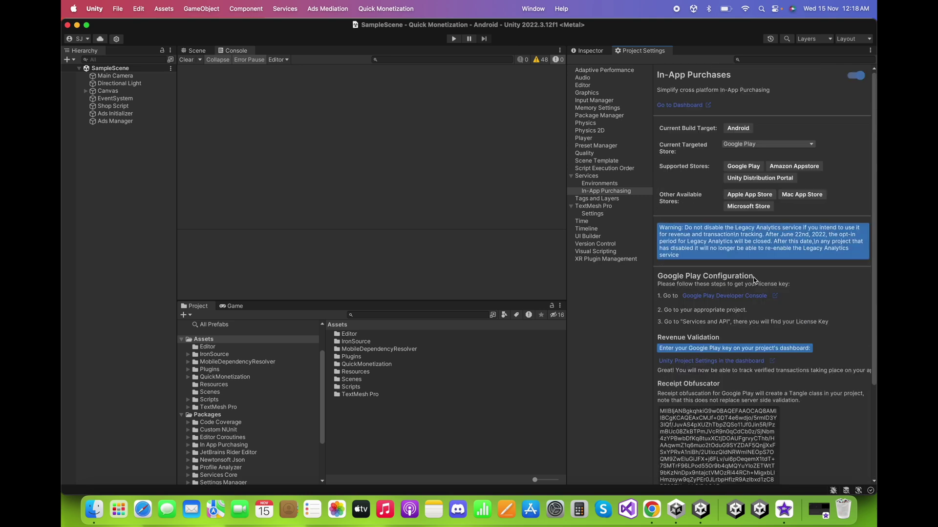
click(596, 53)
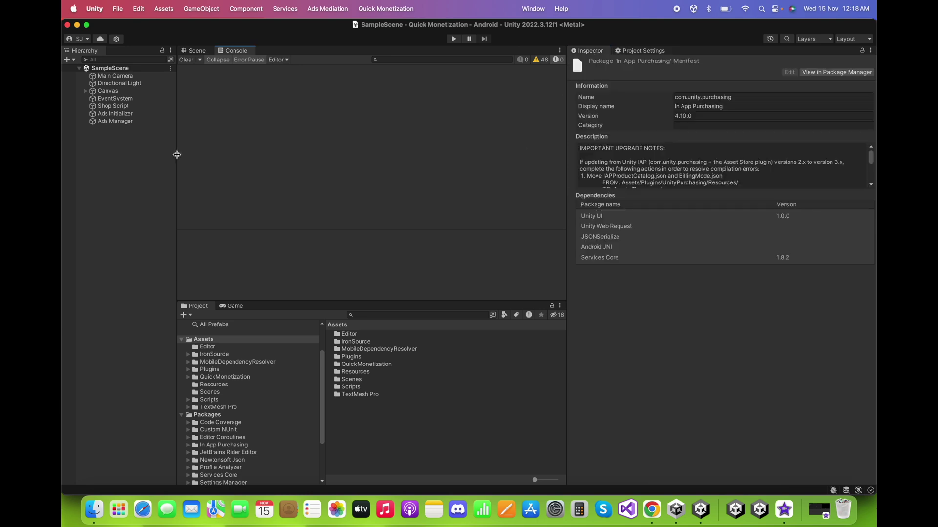
click(141, 186)
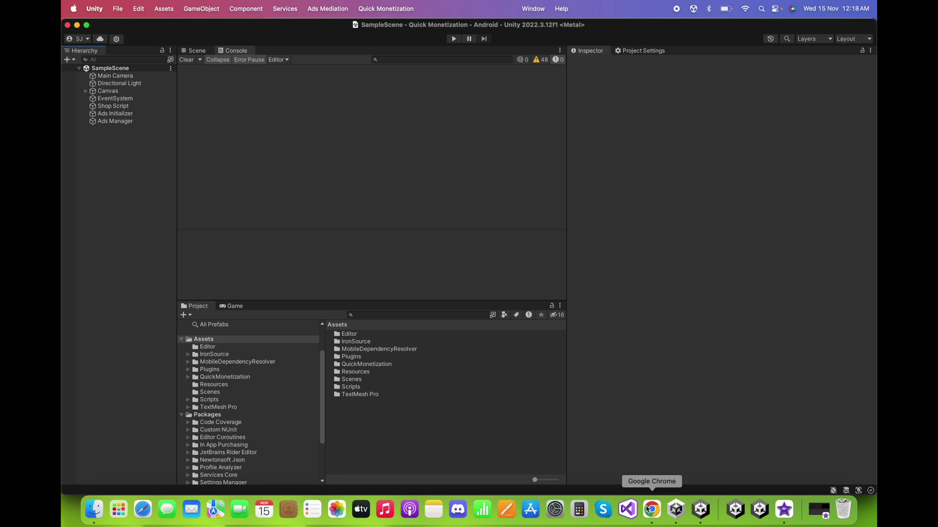
click(647, 509)
Open the In-app products page in Google Play Console
click(152, 29)
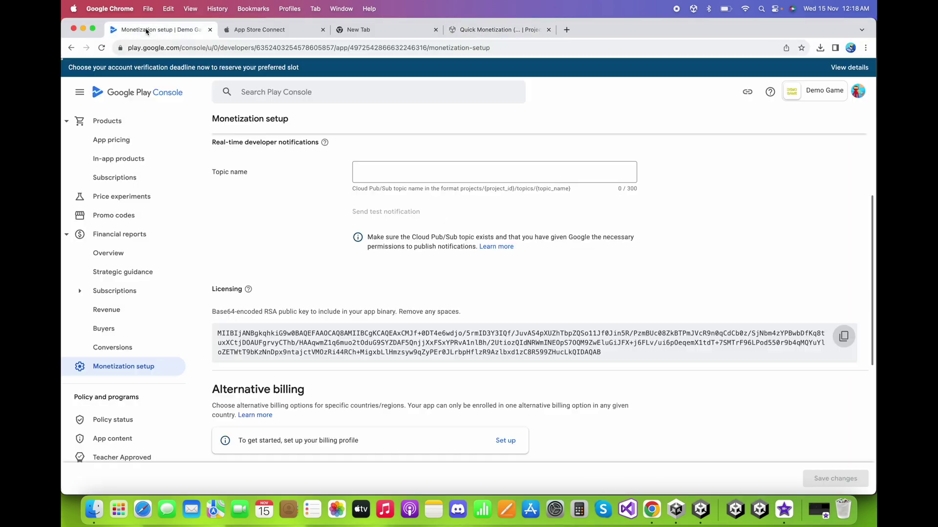
scroll(132, 291, up, 10)
scroll(127, 283, down, 8)
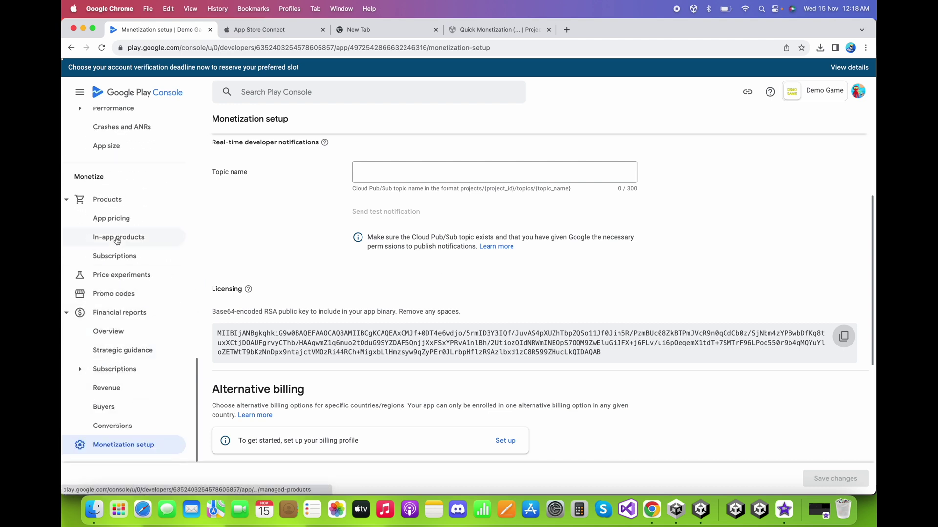
click(119, 236)
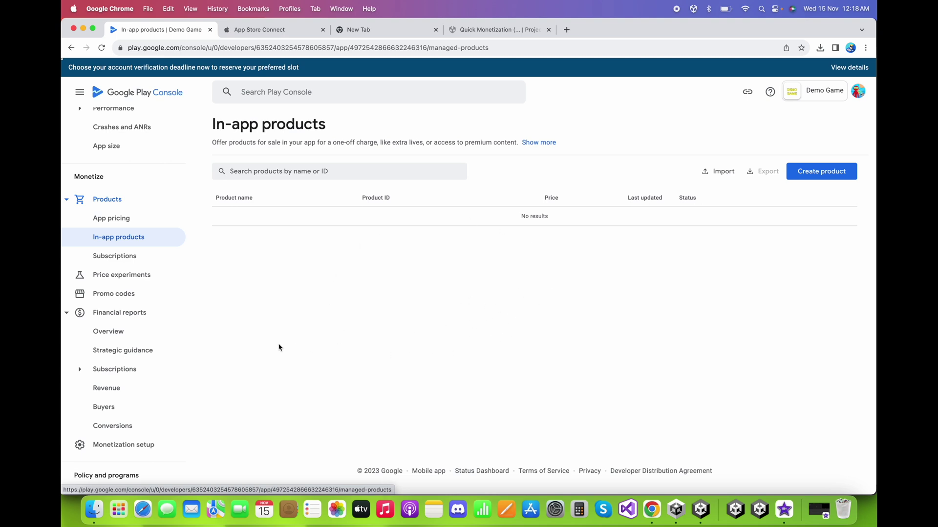
Review the Internal testing testers list, then return to the empty In-app products list
scroll(170, 321, up, 8)
scroll(170, 322, up, 5)
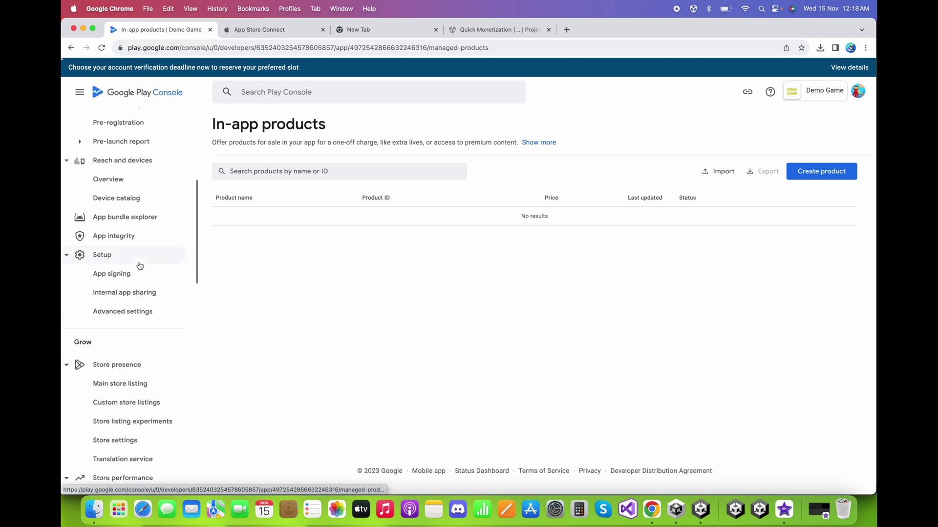
scroll(127, 259, up, 5)
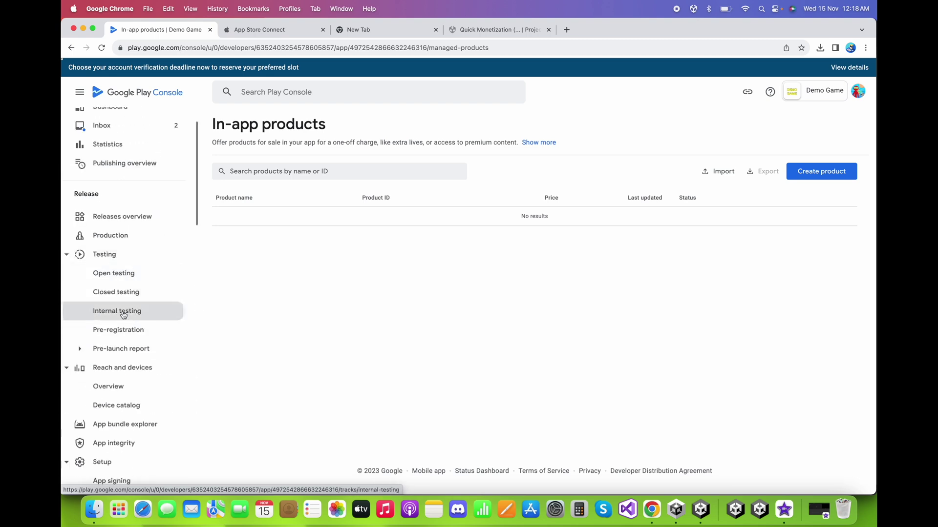
click(124, 313)
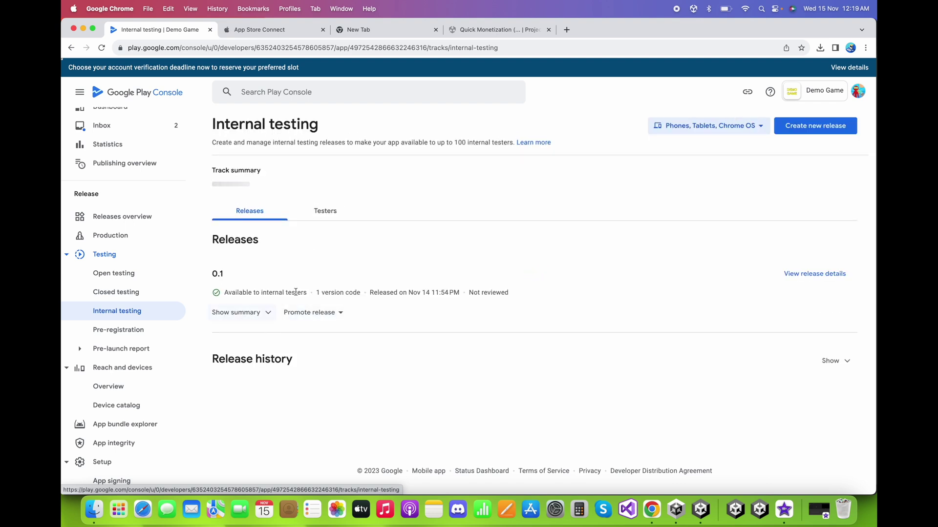
click(320, 230)
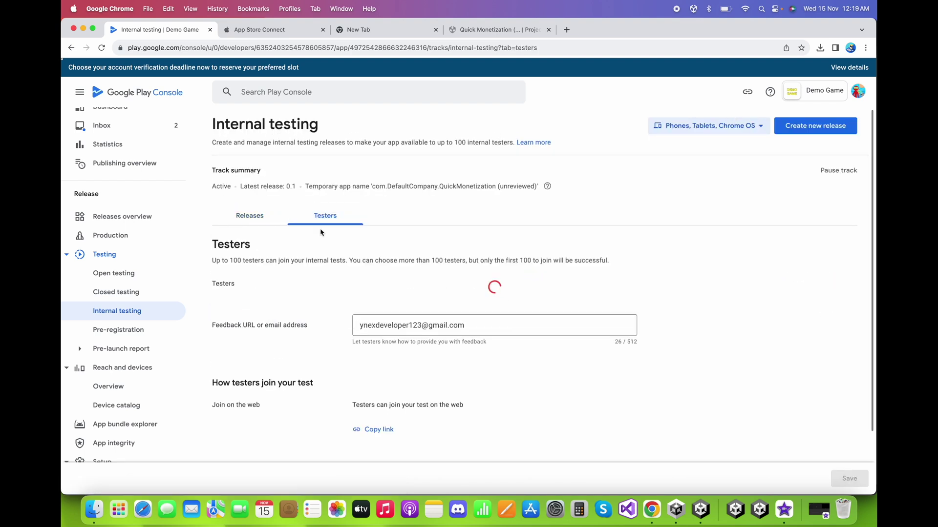
scroll(442, 330, down, 3)
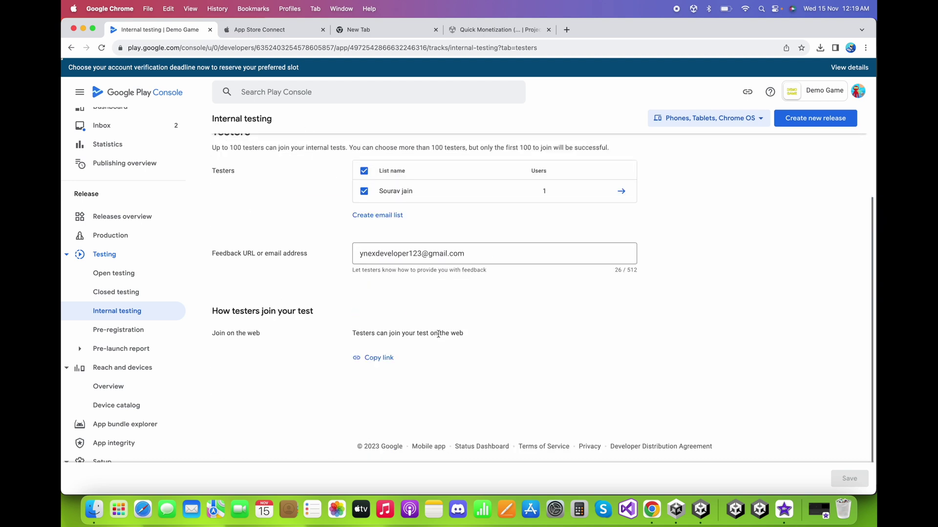
scroll(133, 357, down, 10)
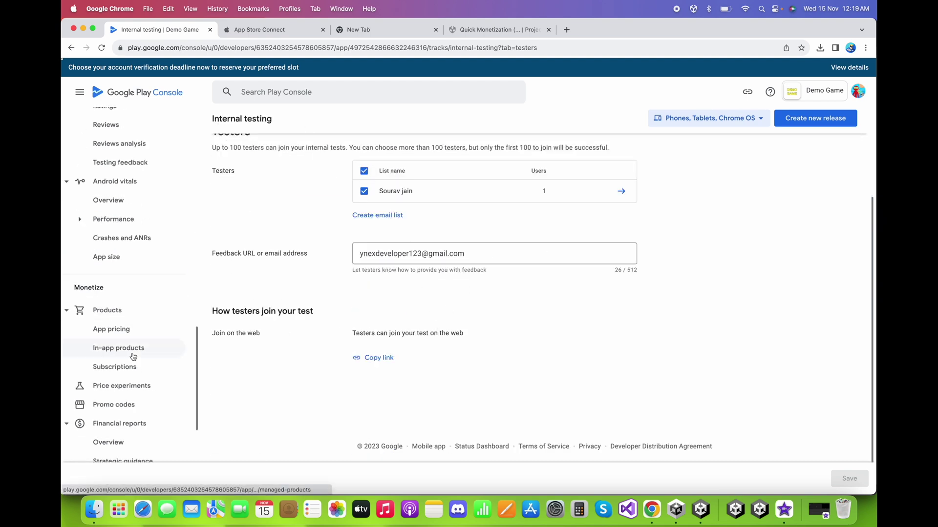
click(132, 356)
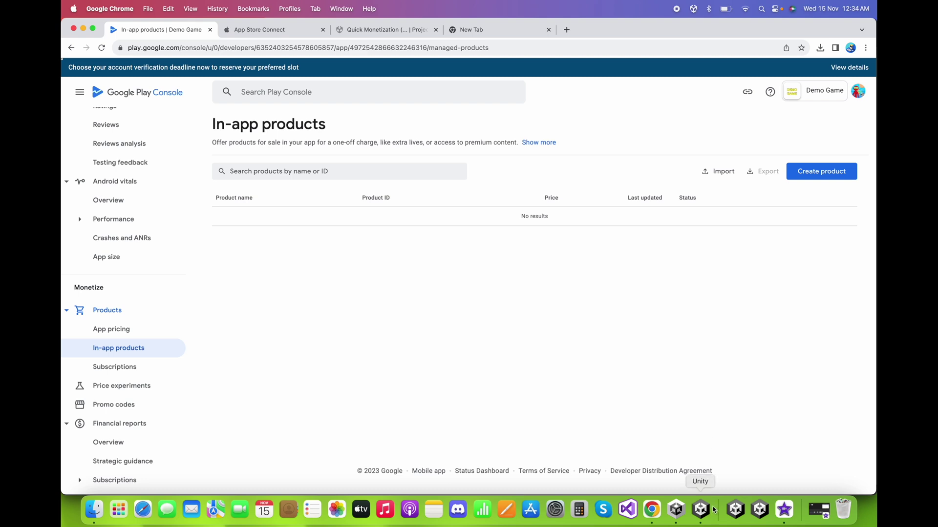
click(701, 510)
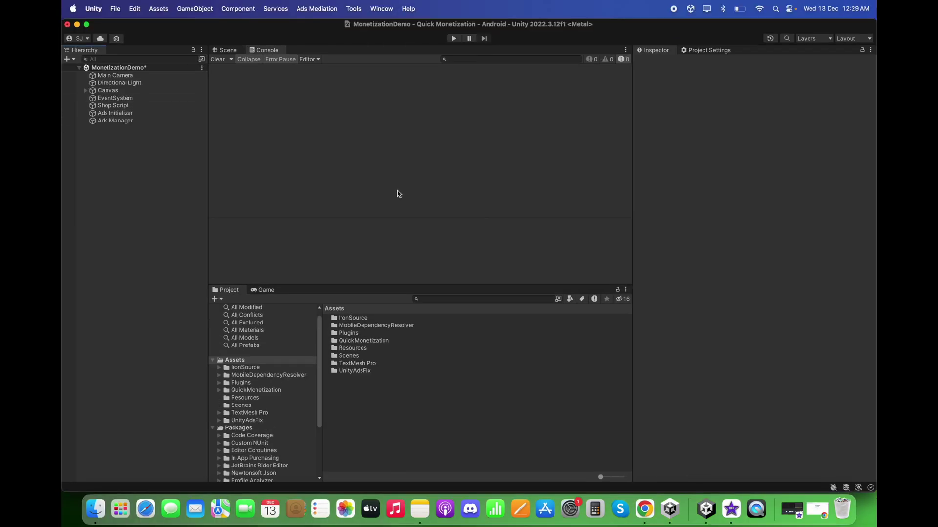
Deactivate the Ads UI object under Canvas to reveal the $1.99, $2.99 and $4.99 shop cards
click(267, 290)
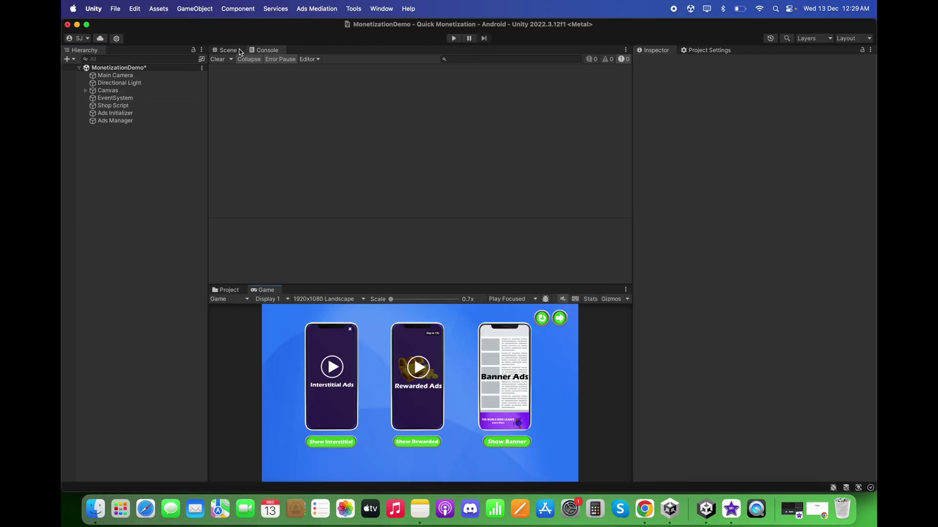
click(227, 50)
click(86, 90)
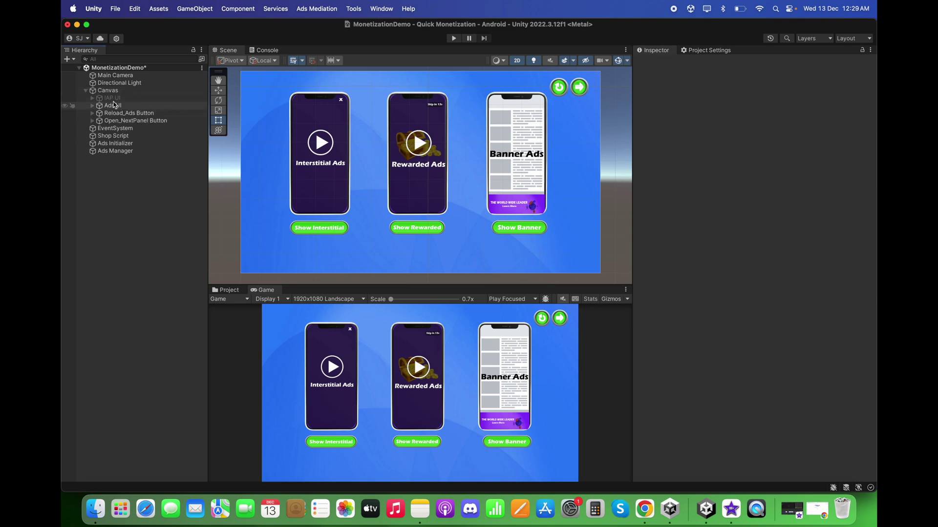
click(128, 98)
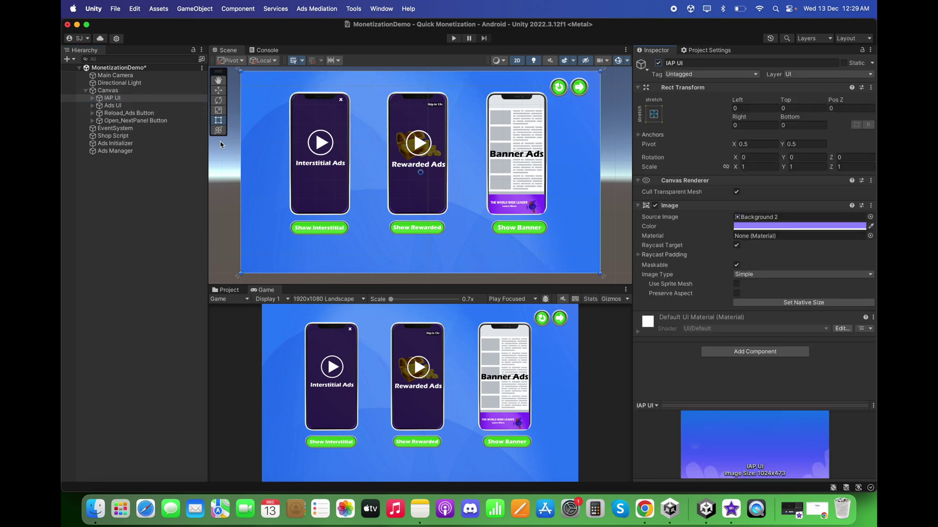
click(112, 106)
click(658, 63)
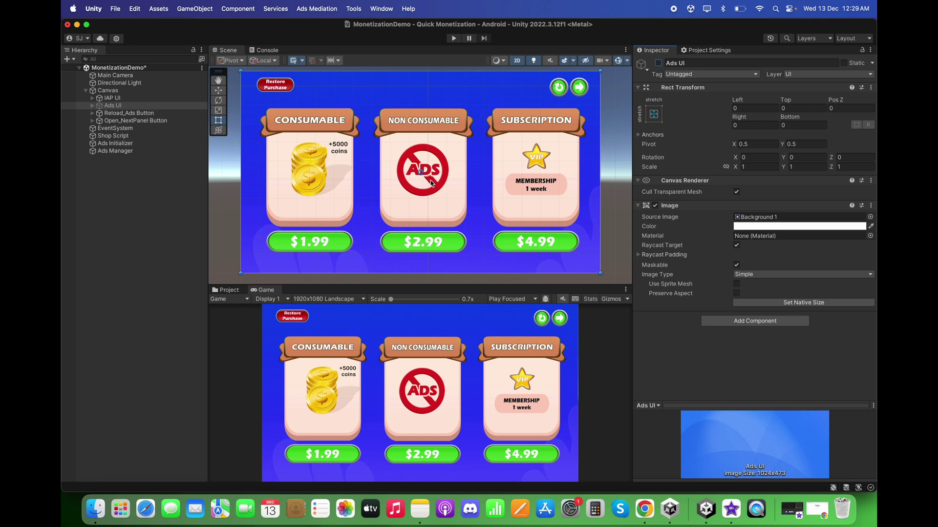
Toggle NonConsumable_Purchased on and off to preview the non-consumable PURCHASED overlay
click(92, 98)
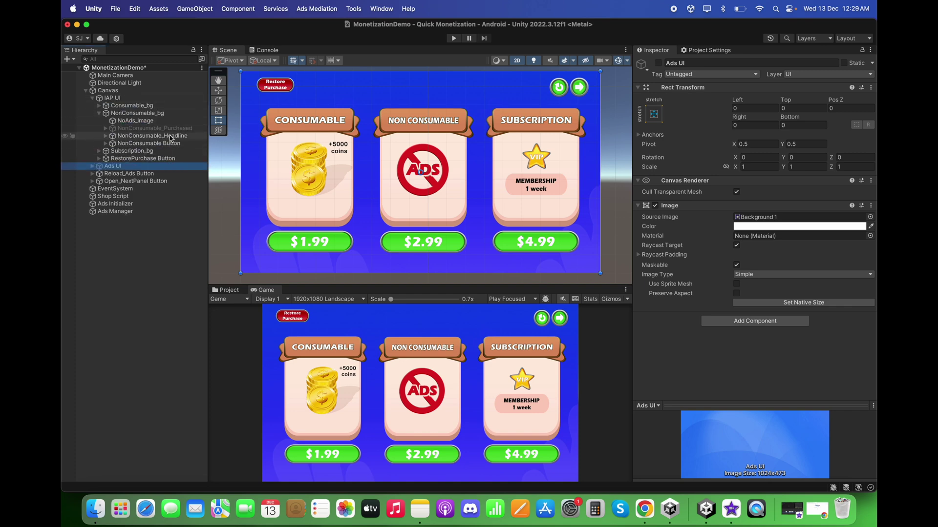
click(147, 128)
click(659, 63)
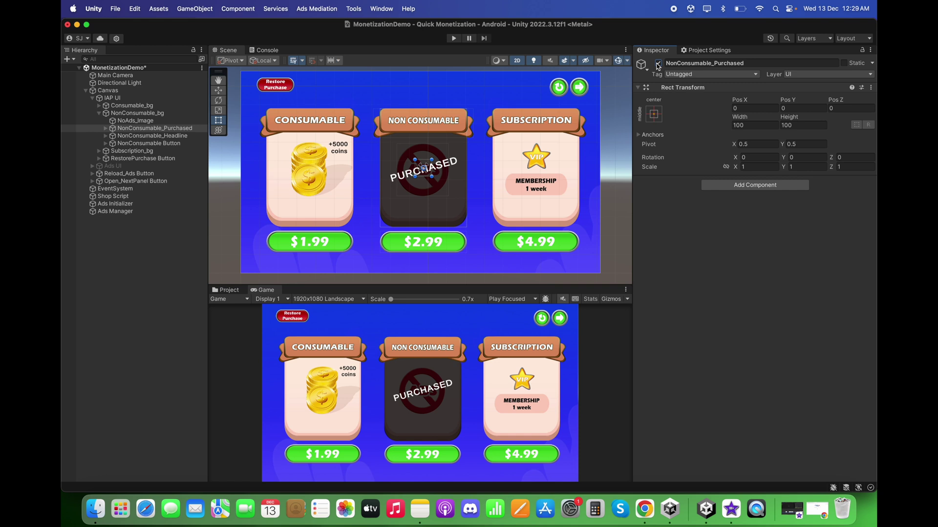
click(658, 63)
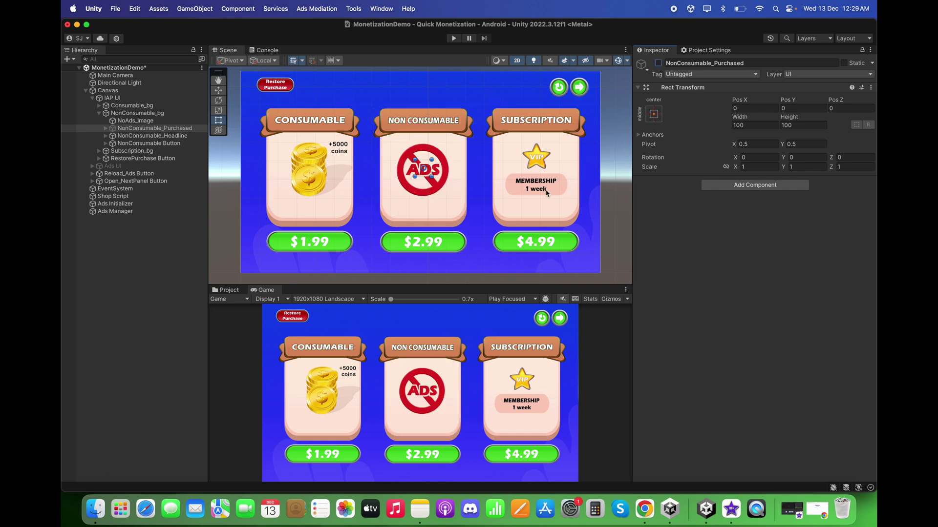
Toggle Subscription_Purchased on and off, then collapse the Canvas hierarchy
scroll(557, 193, down, 1)
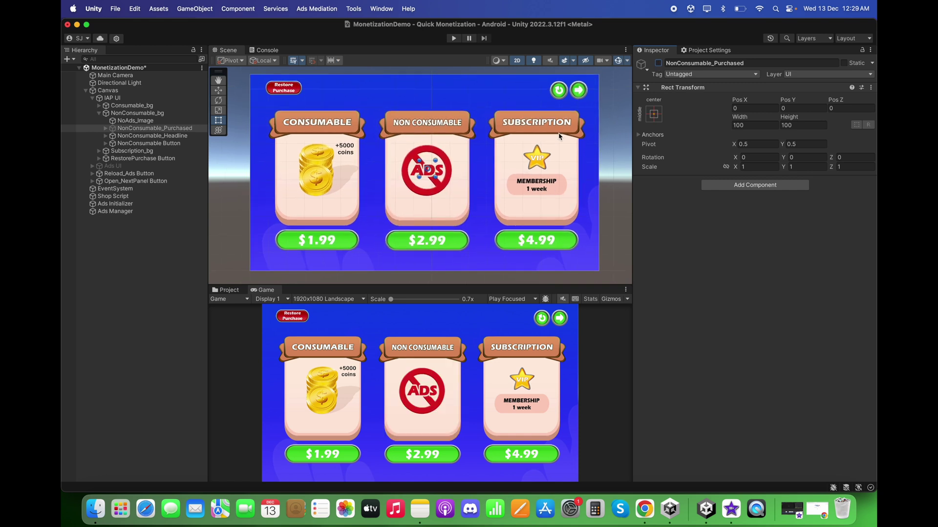
click(99, 151)
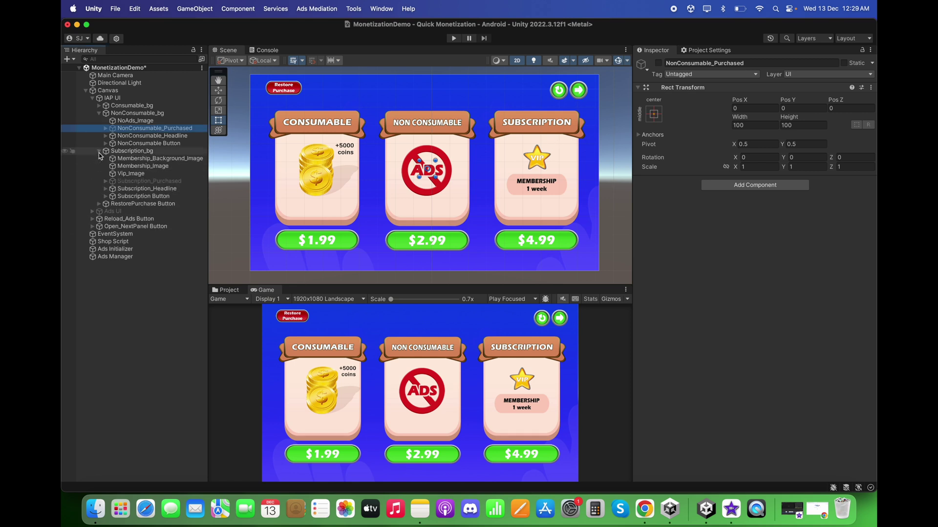
click(169, 181)
click(658, 63)
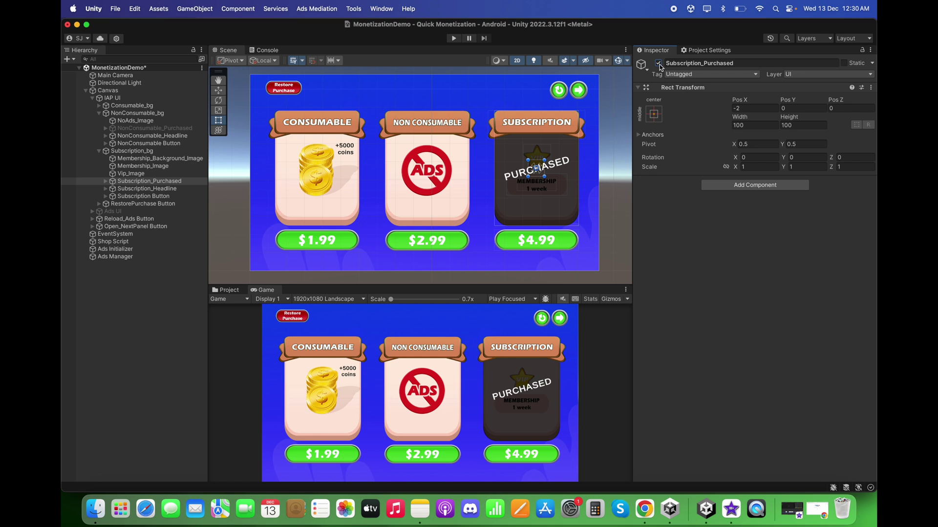
click(659, 63)
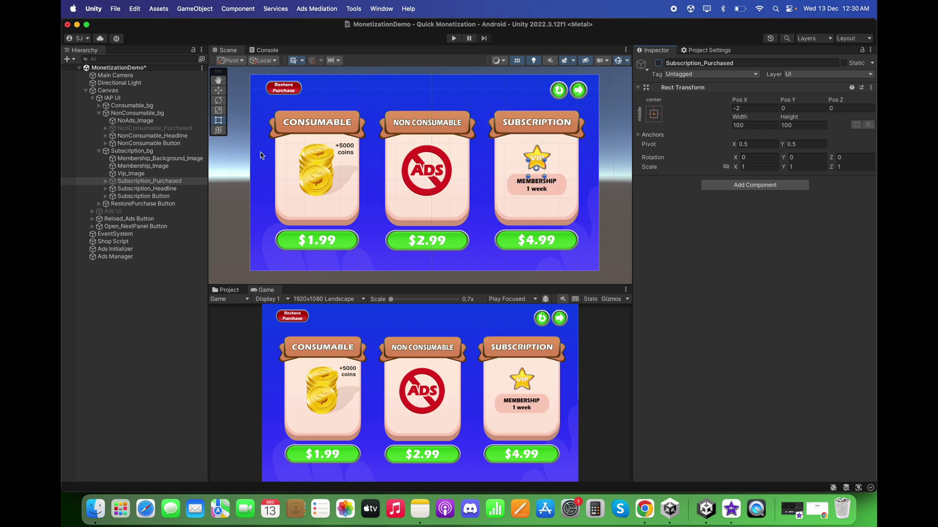
click(92, 97)
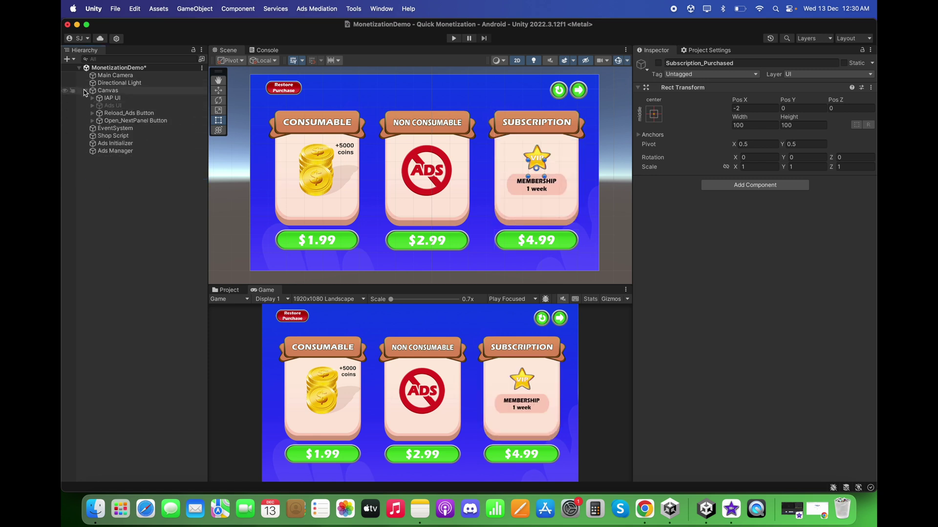
click(86, 91)
click(128, 189)
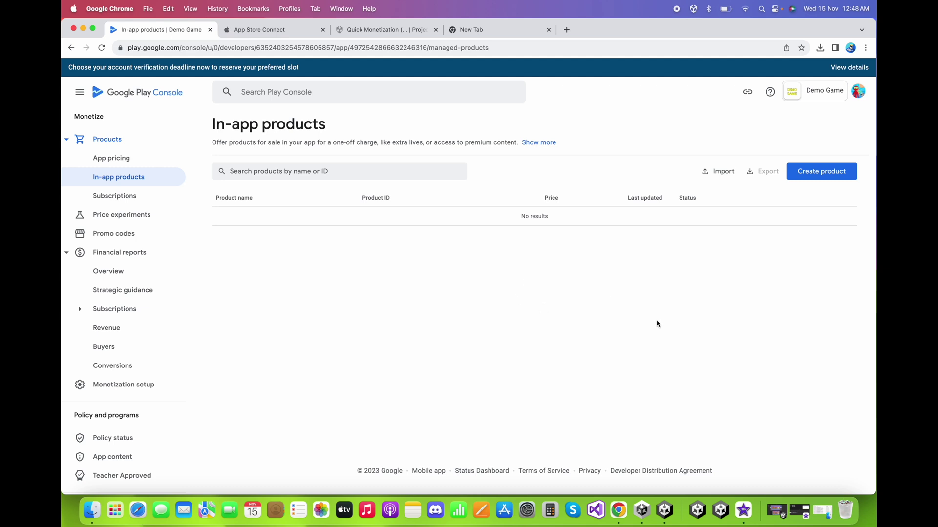
Create a new in-app product with ID buy_5000coins and name coins
click(815, 175)
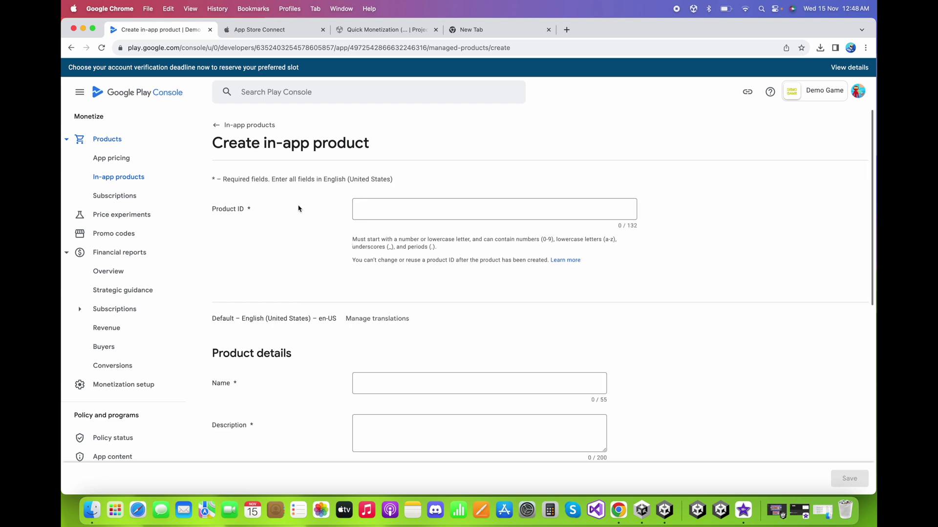
click(399, 212)
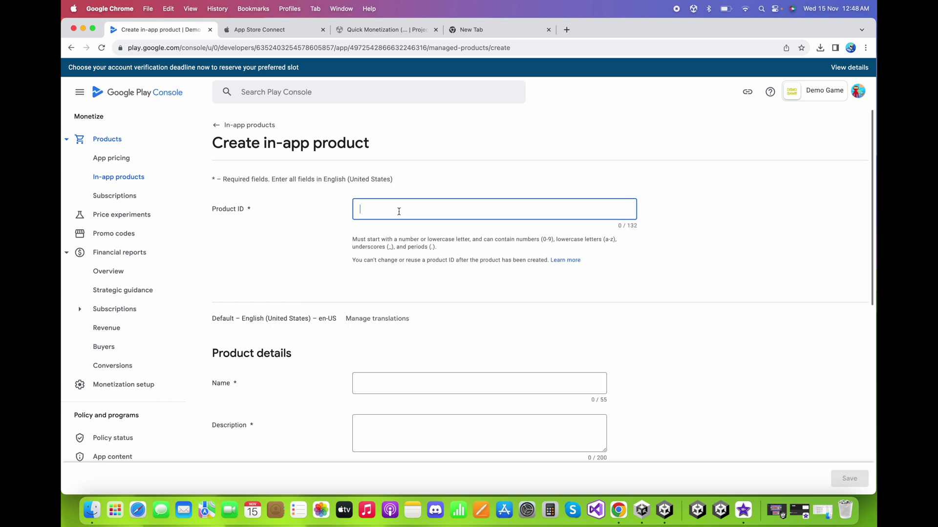
text(buy_5000coins)
click(414, 377)
text(coins)
Enter the description 'Get 5000 coins' and bring up the product's Edit price dialog
scroll(424, 361, down, 2)
click(420, 344)
text(Ge)
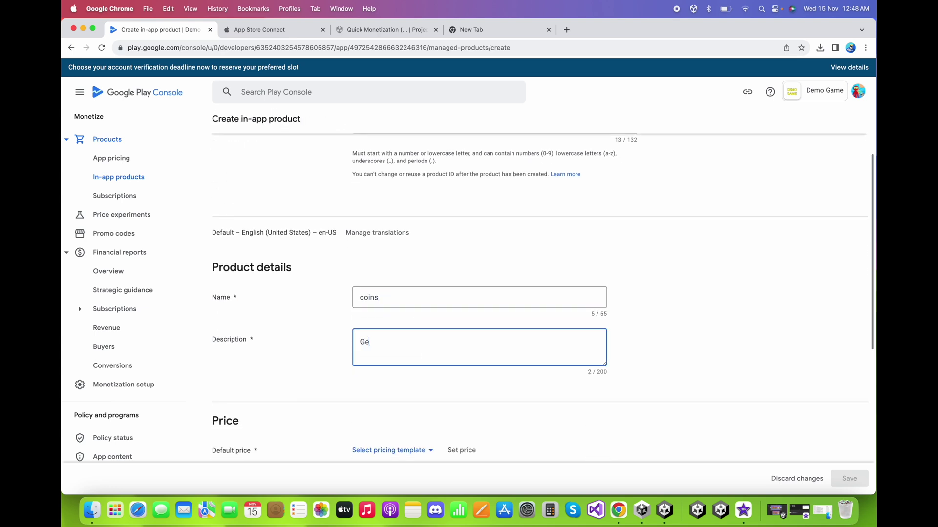
text(t 5000 coins)
scroll(480, 349, down, 3)
click(535, 324)
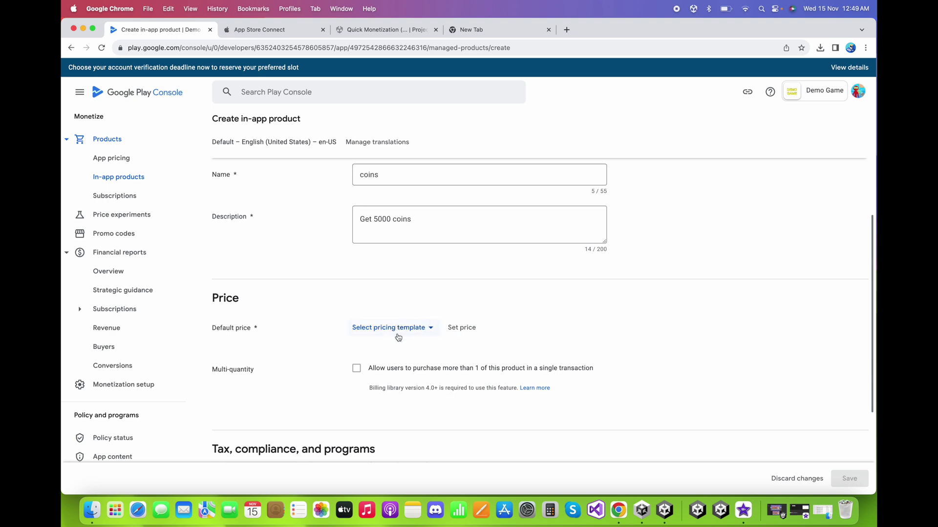
scroll(424, 345, down, 2)
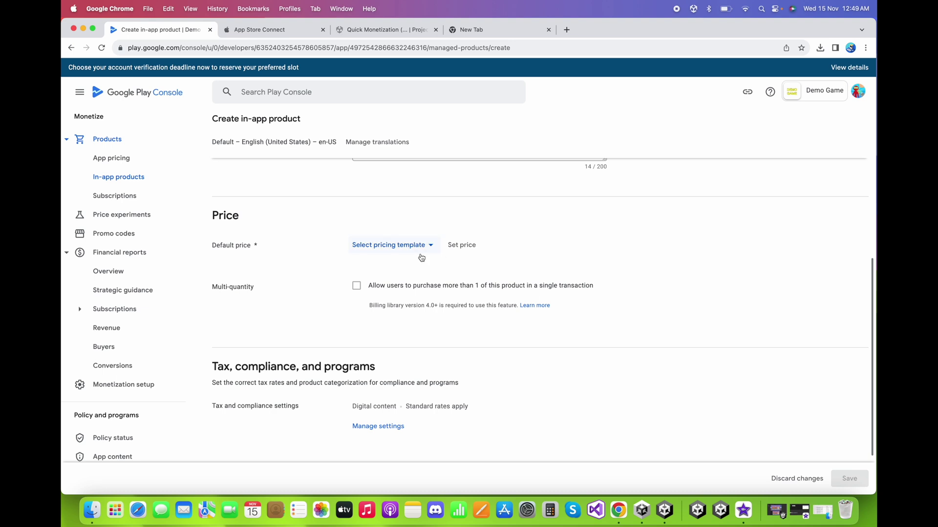
click(455, 254)
click(157, 195)
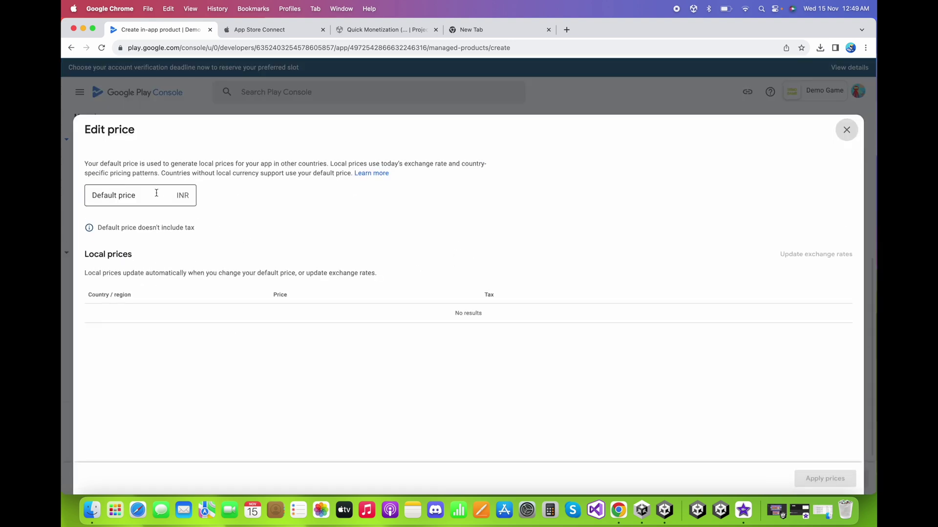
Apply INR 199.00 as the default price and allow multi-quantity purchases
text(199)
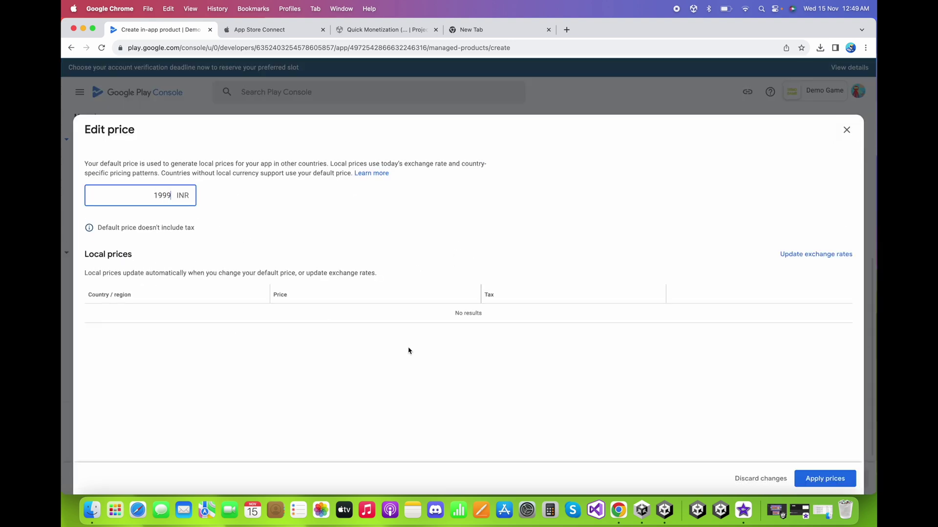
click(676, 432)
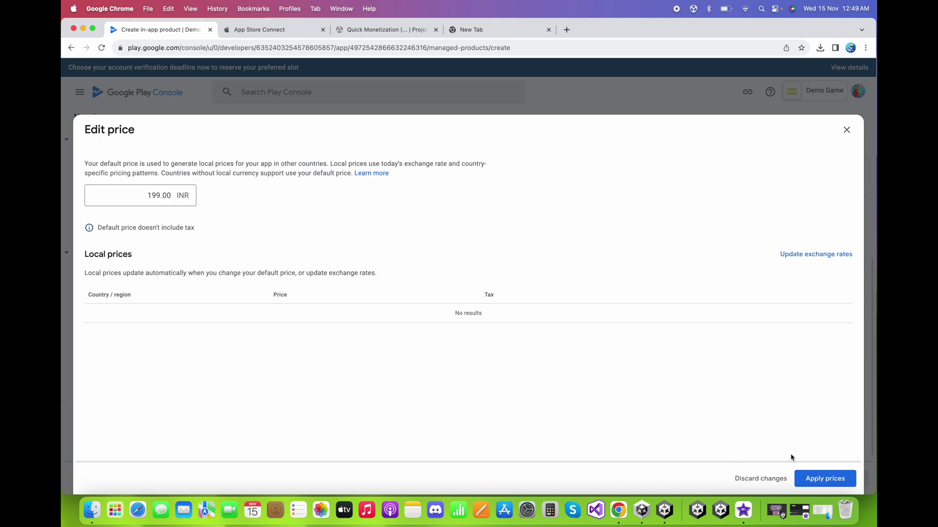
click(823, 477)
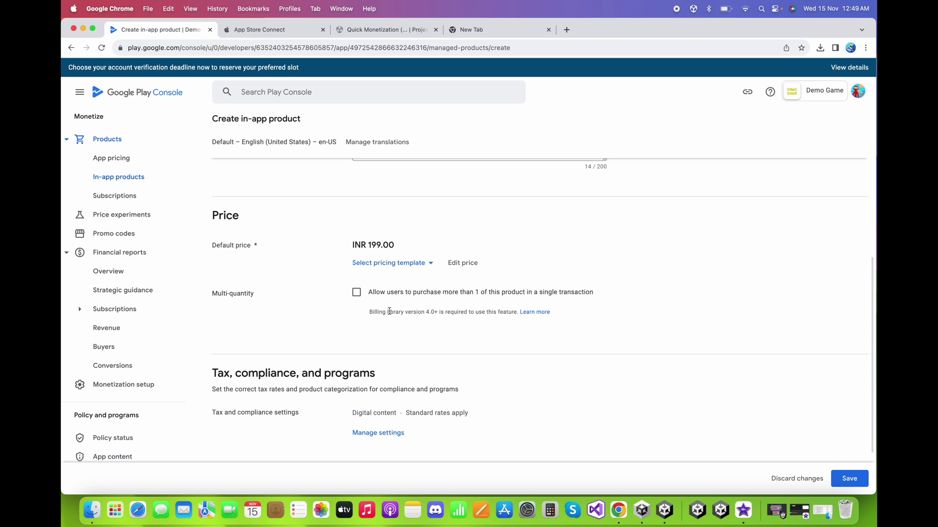
click(356, 294)
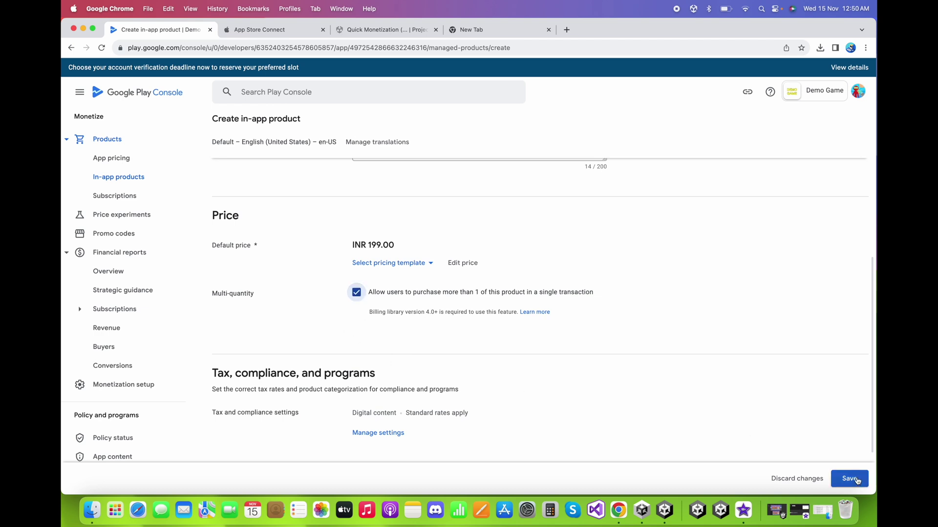
Try saving the coins product with multi-quantity purchases enabled
click(855, 480)
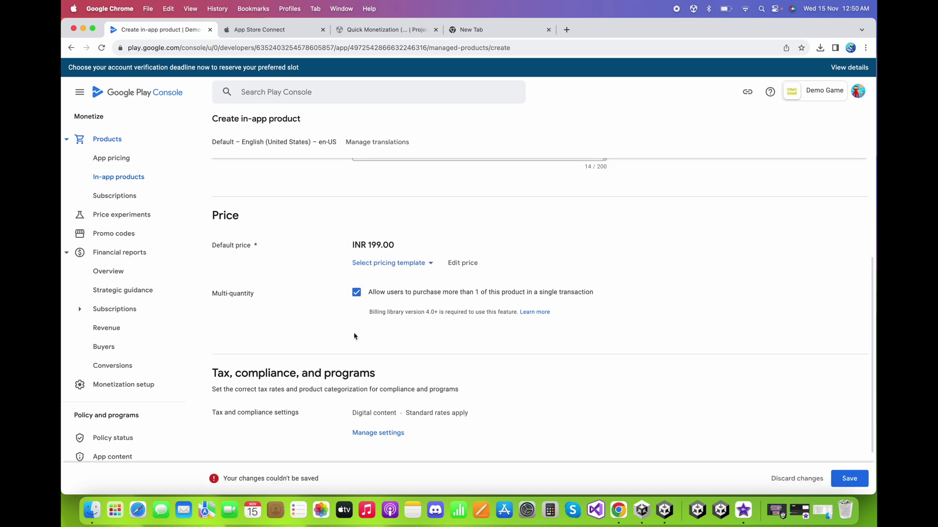
scroll(759, 377, down, 2)
scroll(760, 377, up, 8)
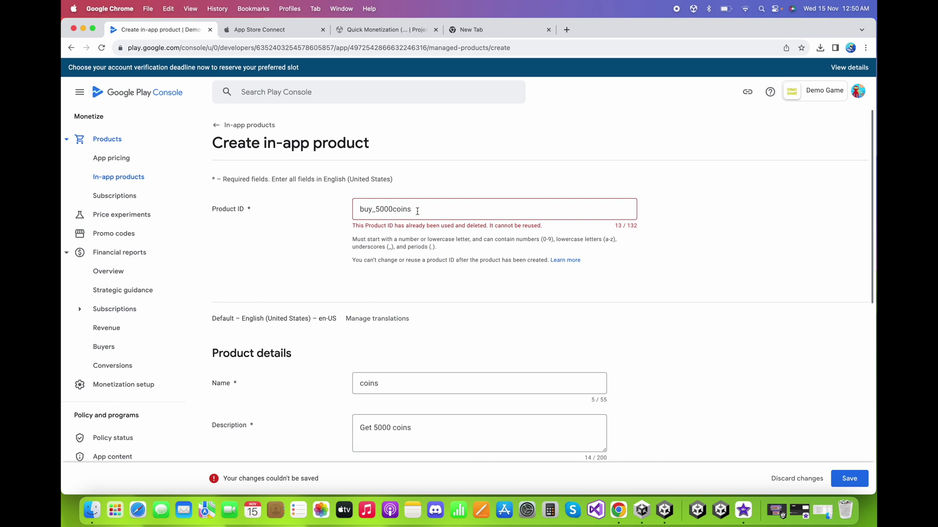
Correct the product ID to buy_5000_coins, save the coins product, and activate it
click(394, 209)
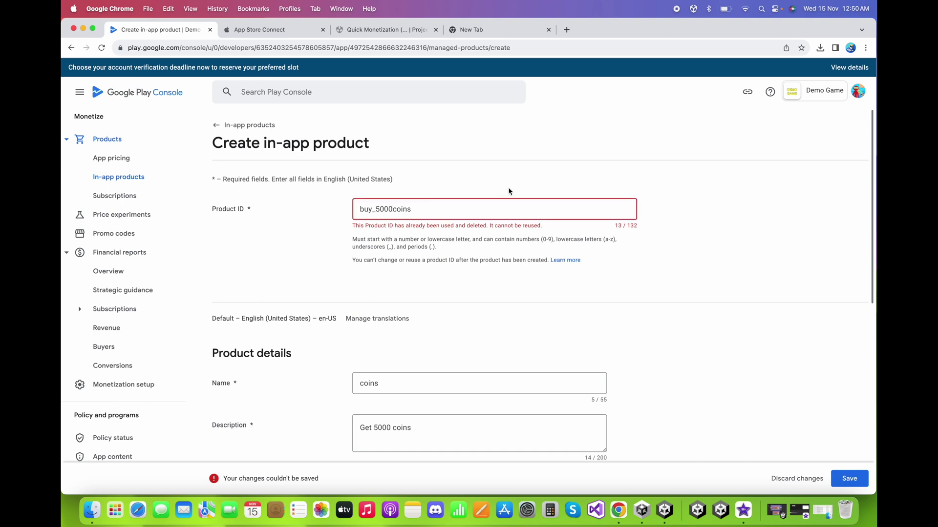
text(_)
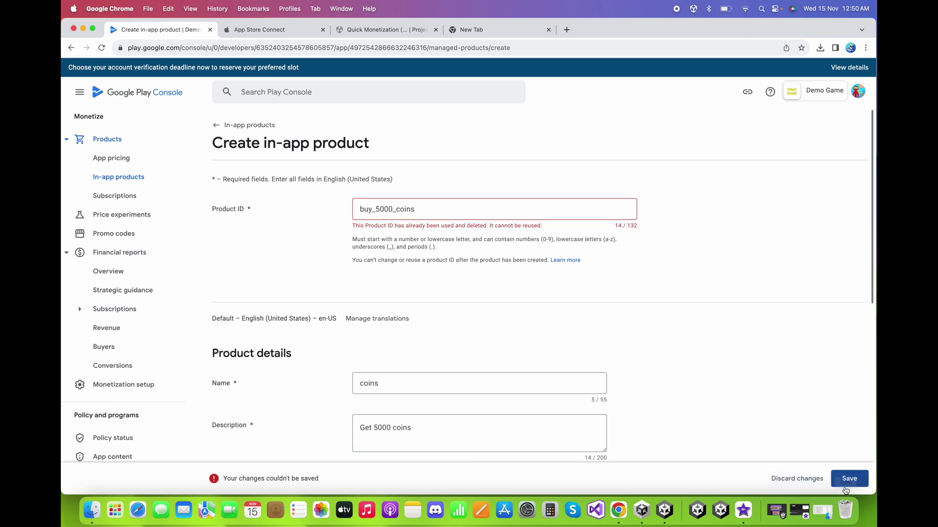
click(844, 478)
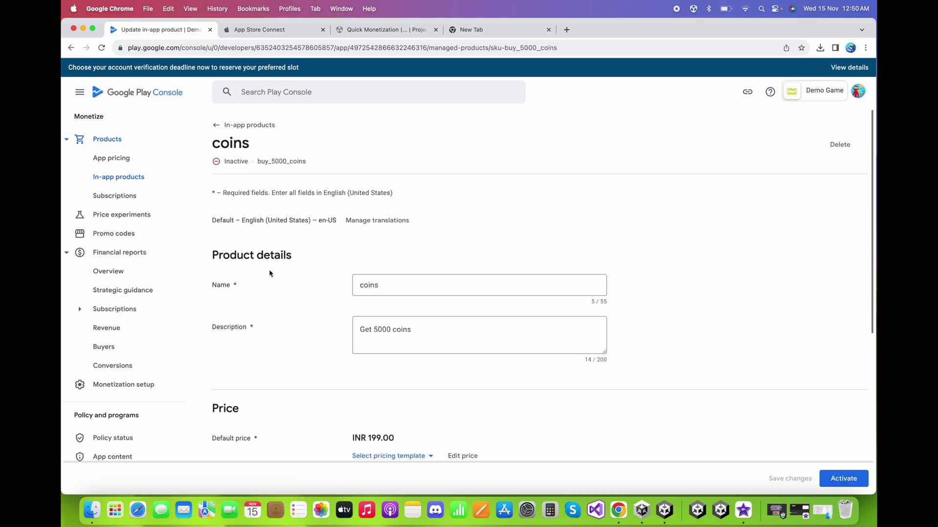
click(853, 479)
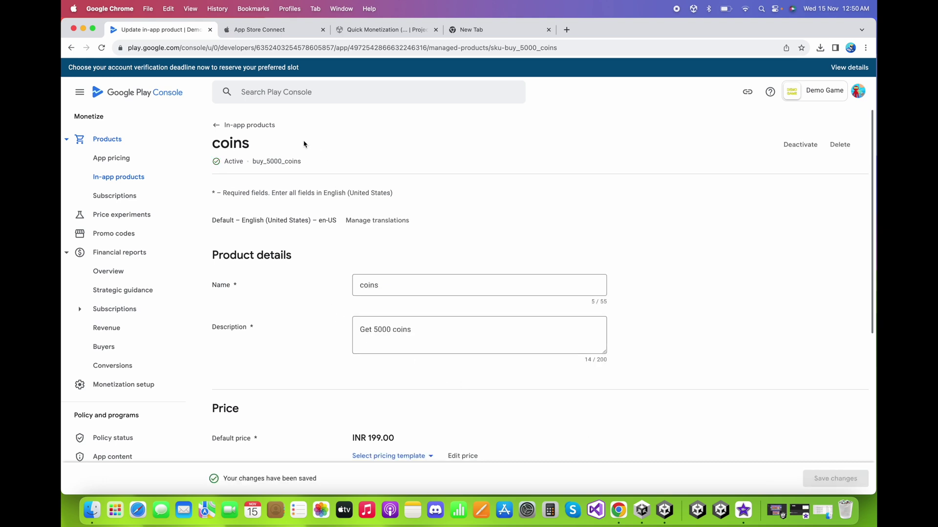
Confirm coins buy_5000_coins is Active at INR 199.00 in the list, then start another product
click(249, 125)
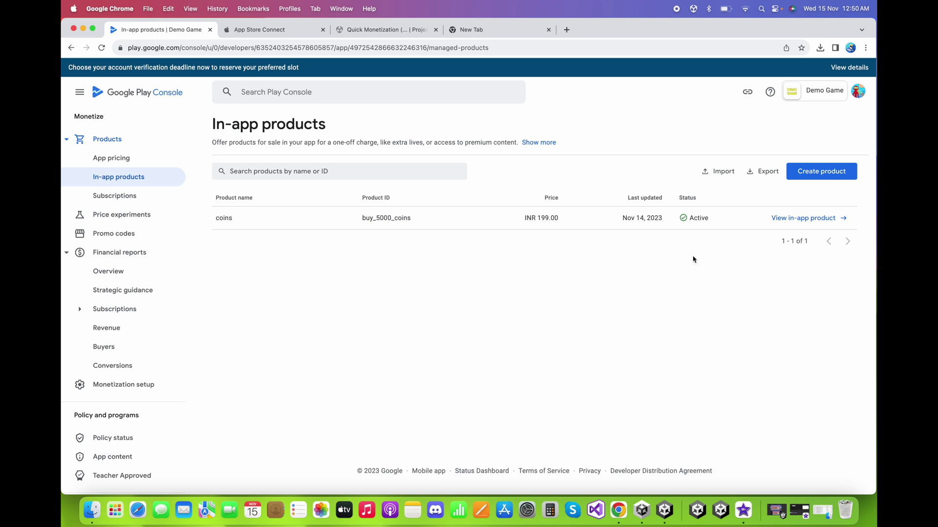
click(811, 179)
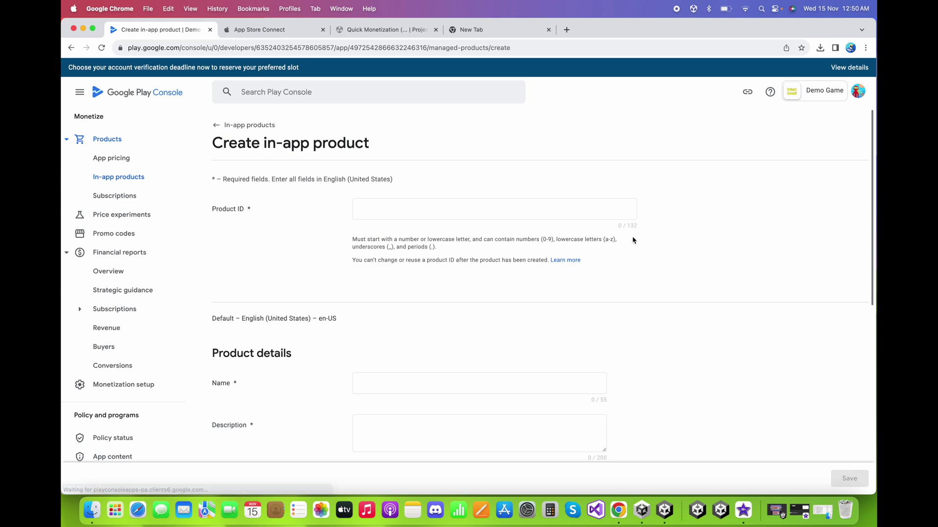
Enter product ID buy_noads, name 'No AD' and description 'Remove ads from game'
click(485, 210)
text(buy)
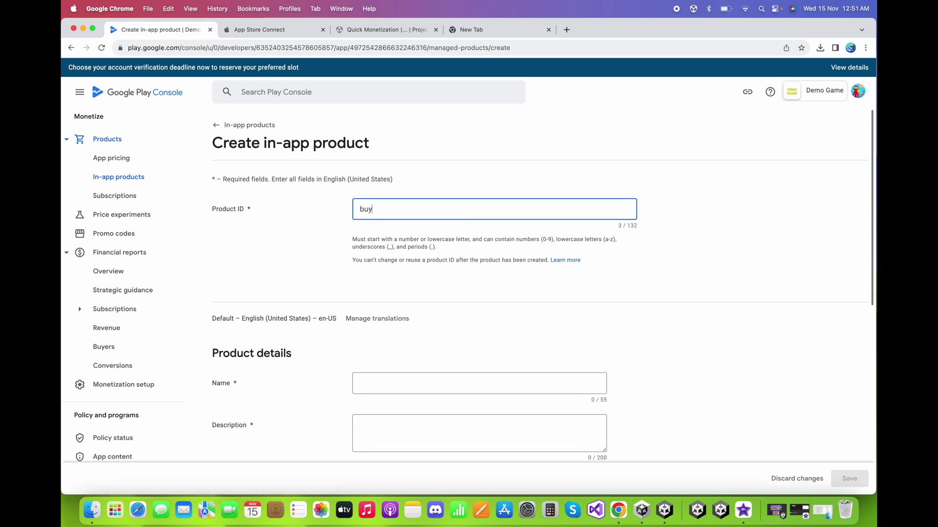
text(_noads)
click(439, 307)
scroll(442, 312, down, 2)
click(432, 304)
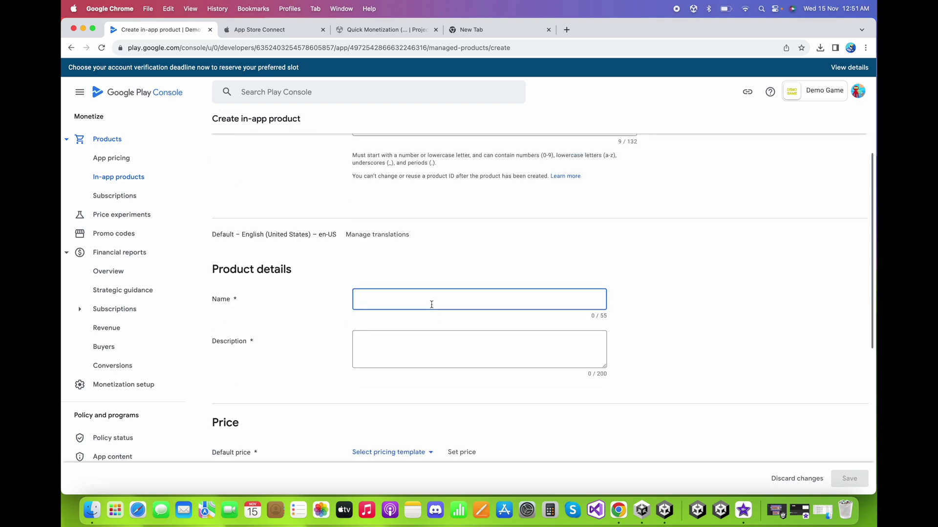
text(No AD)
click(433, 341)
text(Remove ads f)
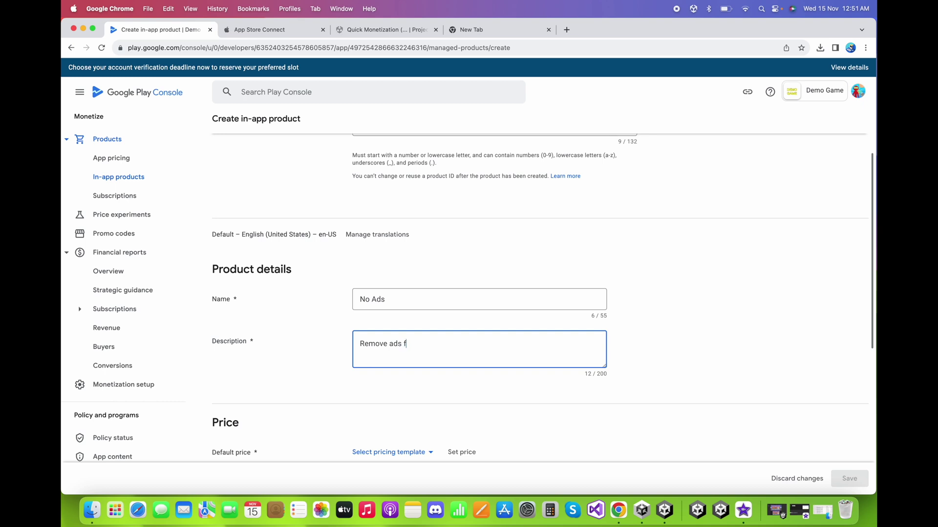
text(rom game)
Set the default price to INR 299 and save the No Ads product
scroll(459, 364, down, 5)
click(542, 292)
scroll(535, 308, down, 3)
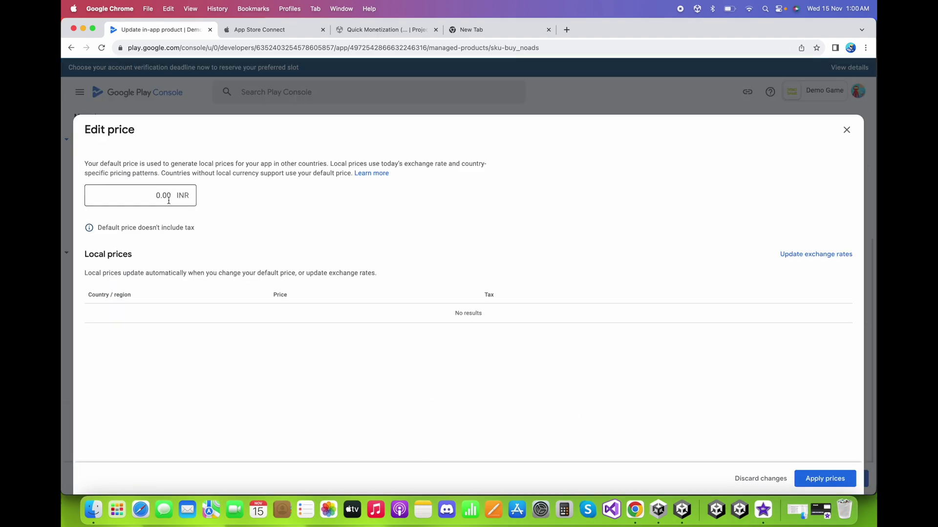
double_click(164, 197)
text(299)
click(404, 220)
click(809, 473)
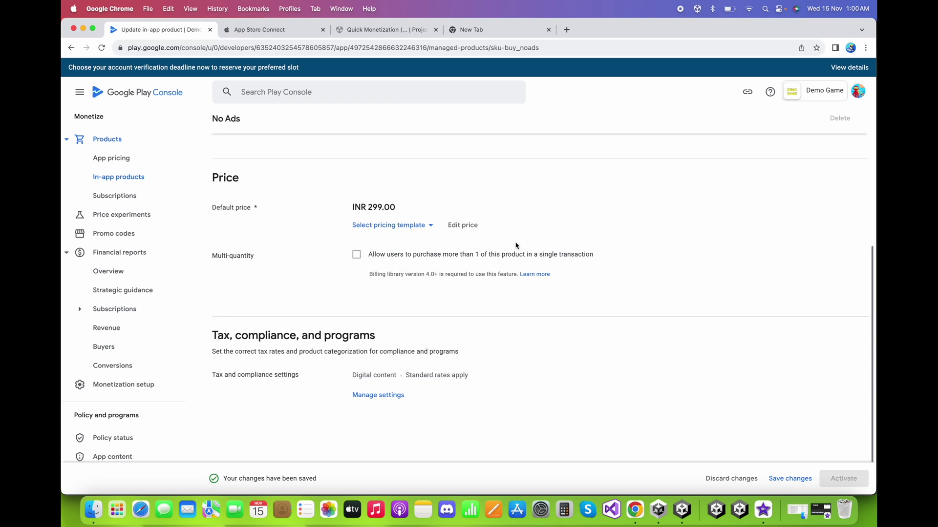
click(787, 475)
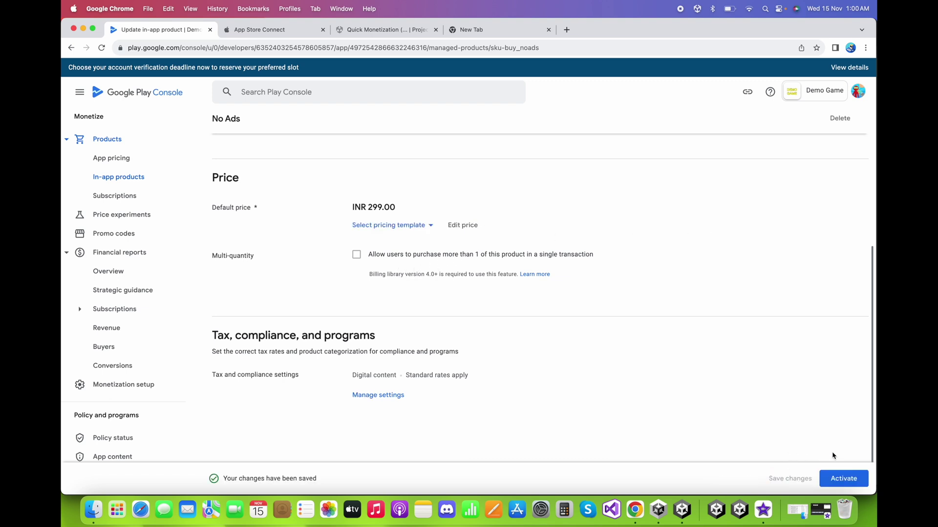
Activate No Ads and check the list shows buy_noads Active at INR 299.00
click(842, 477)
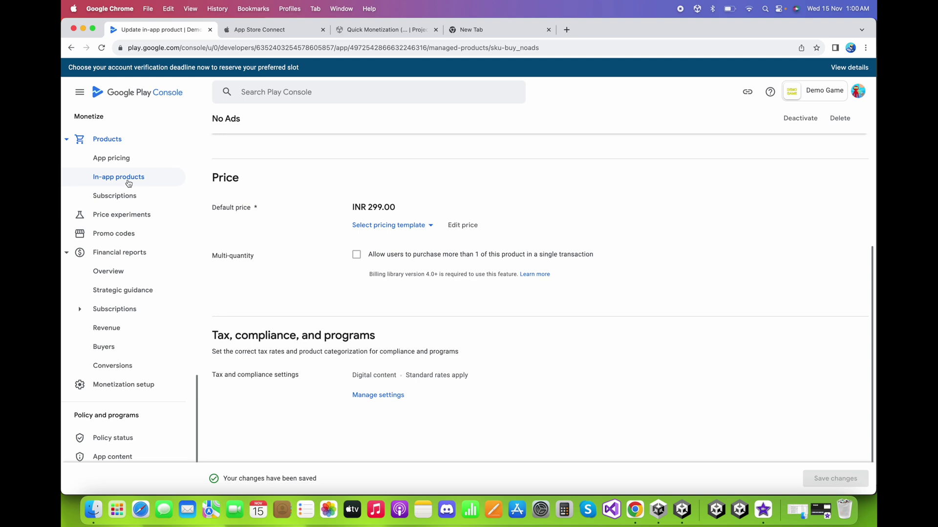
click(128, 183)
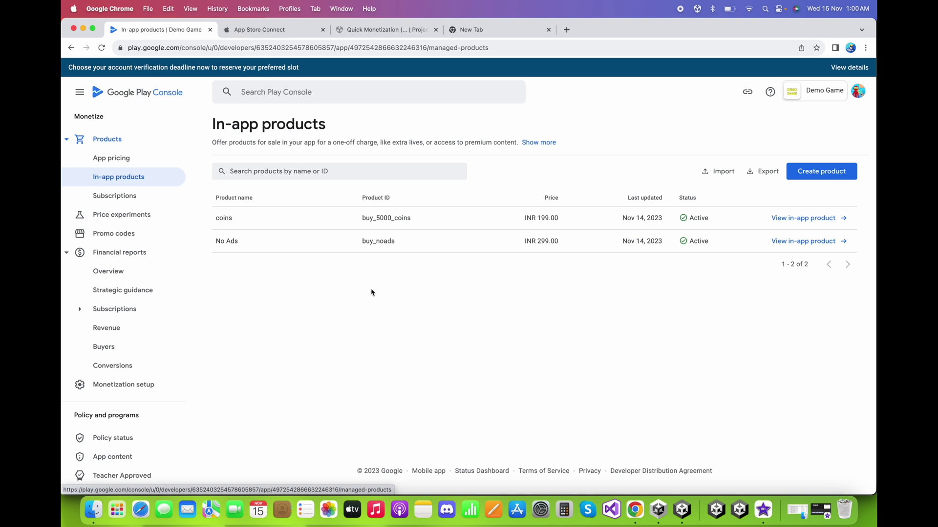
click(138, 197)
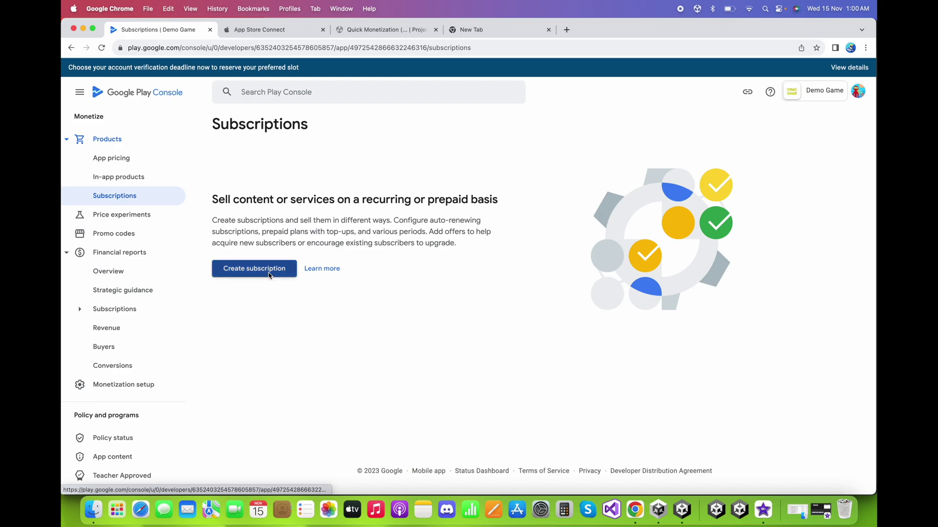
Create a subscription with product ID vip_membership1week and name '1 week membership'
click(269, 275)
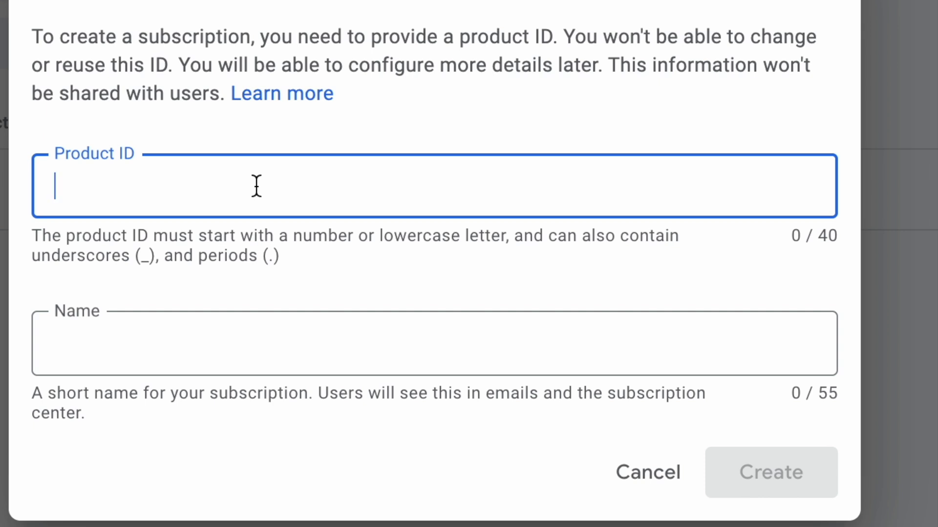
text(vip_mem)
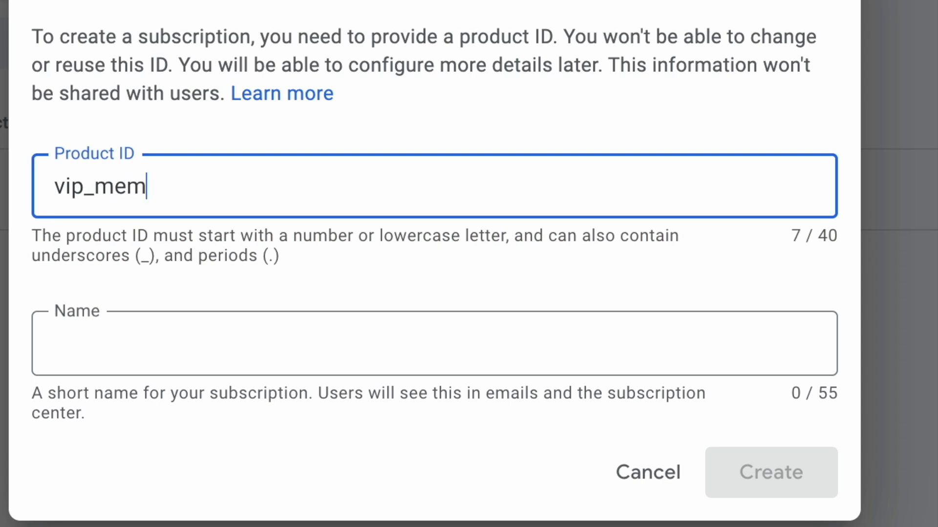
text(bership1)
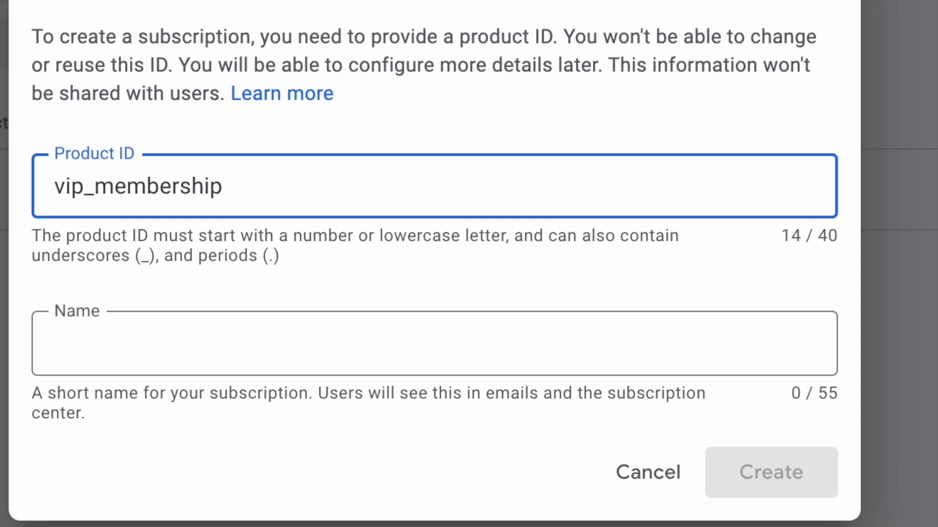
text(week)
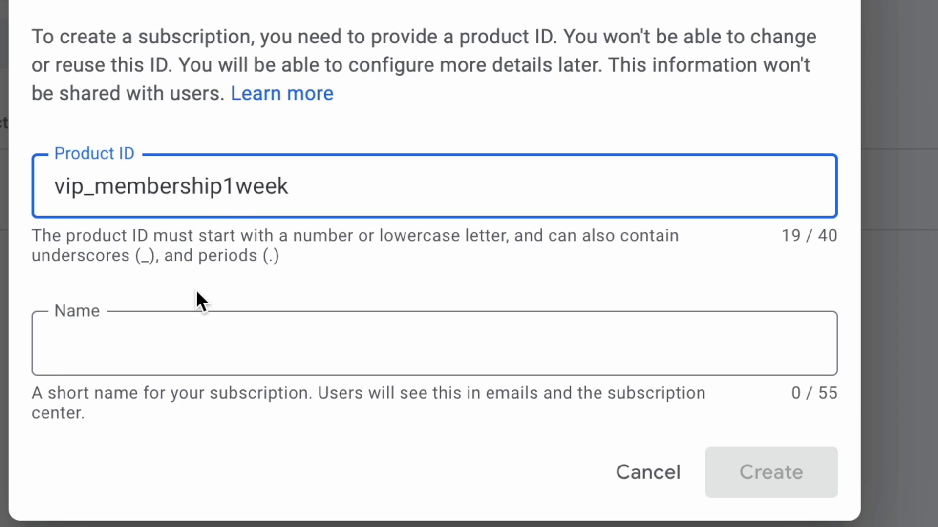
click(206, 323)
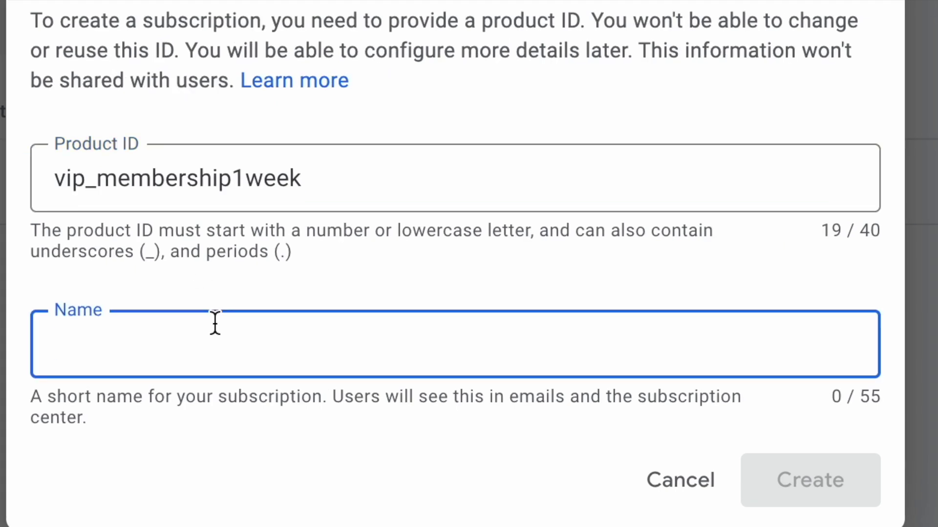
text(1 wee)
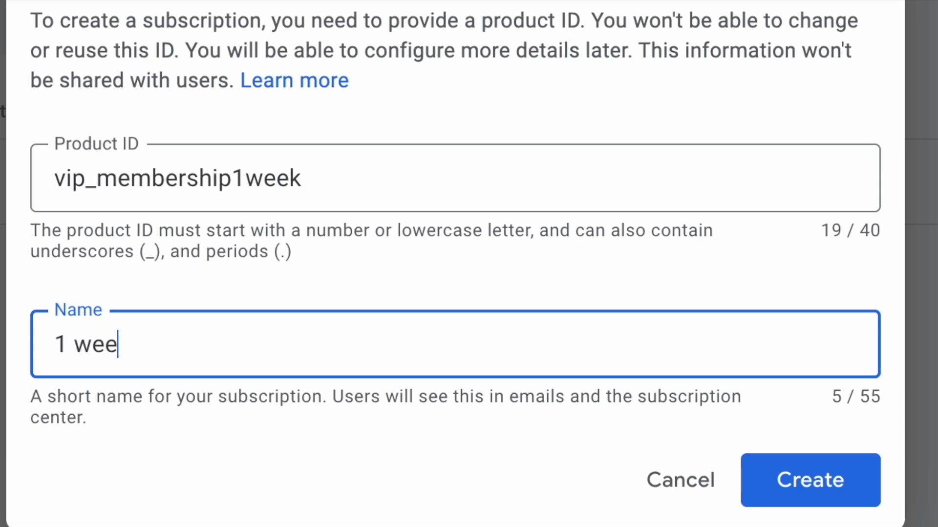
text(k membership)
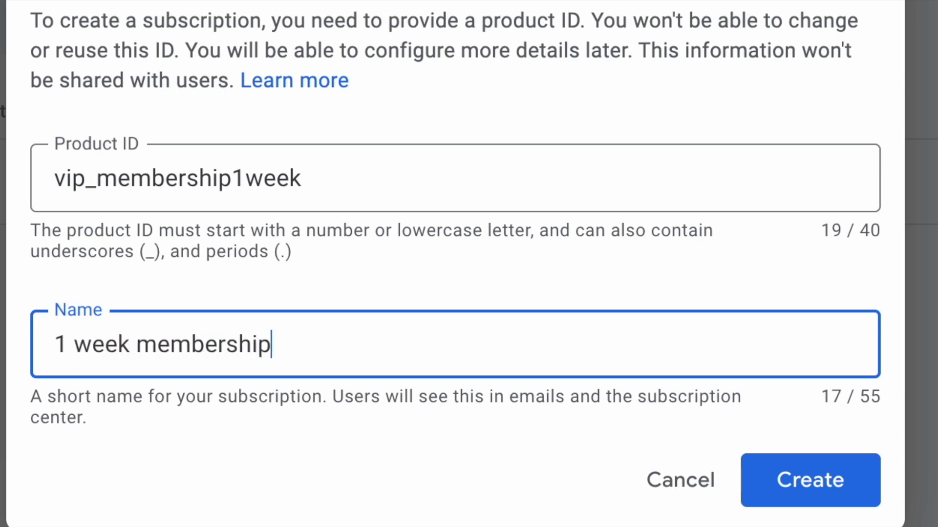
click(792, 470)
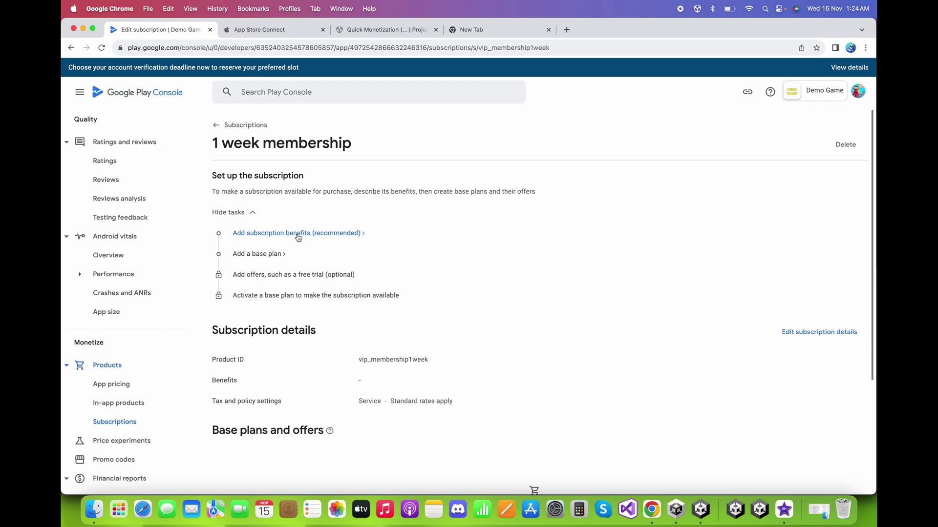
Add the benefit 'Get bonus levels for 7 days' and a VIP membership description, then save
click(298, 238)
scroll(351, 283, down, 2)
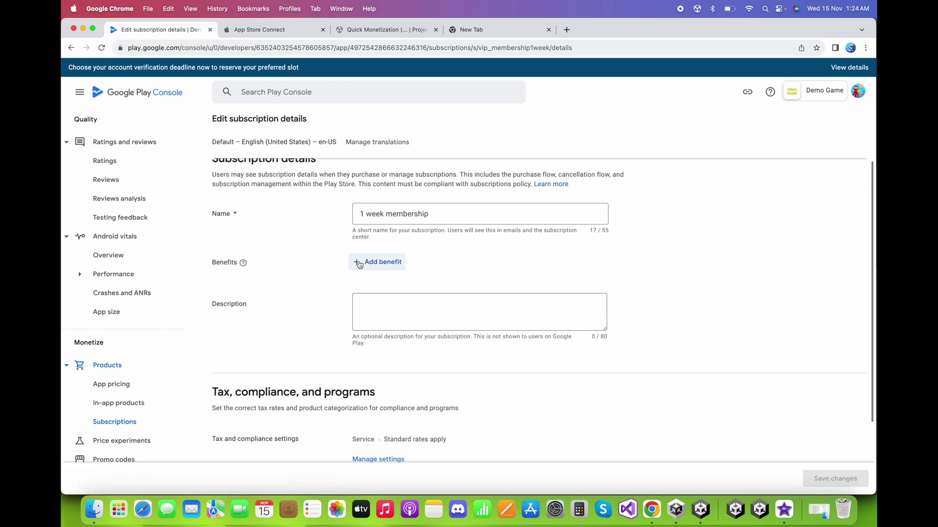
click(359, 264)
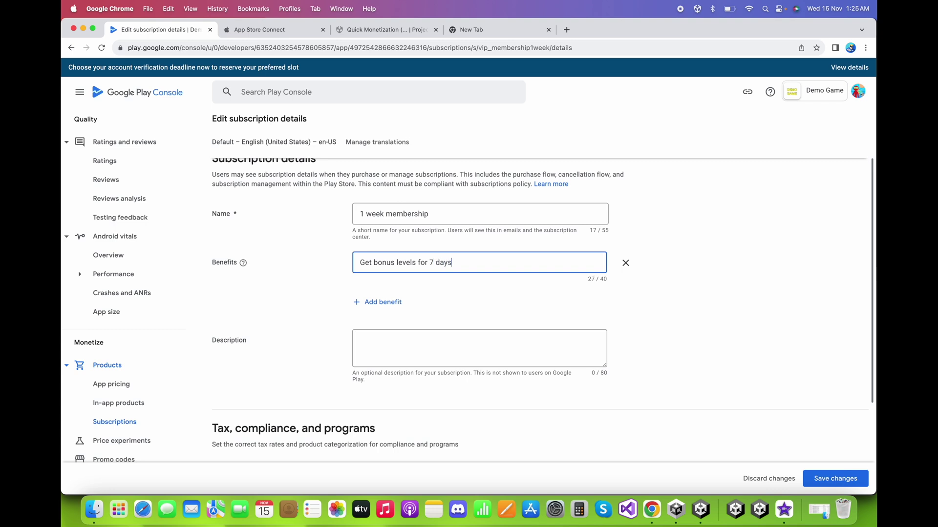
scroll(526, 335, down, 2)
click(492, 284)
scroll(703, 314, up, 1)
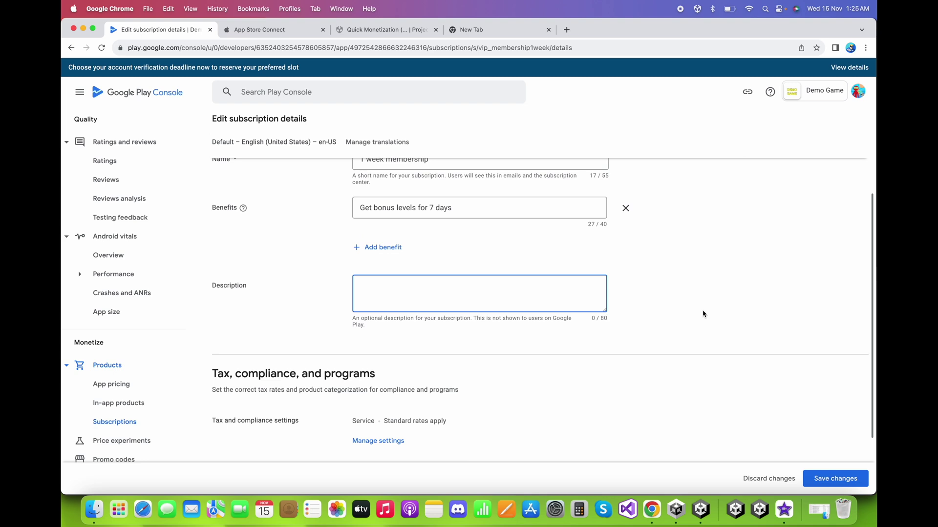
text(Get 1 wee)
text(Vip membership)
click(717, 334)
scroll(728, 351, down, 3)
click(837, 484)
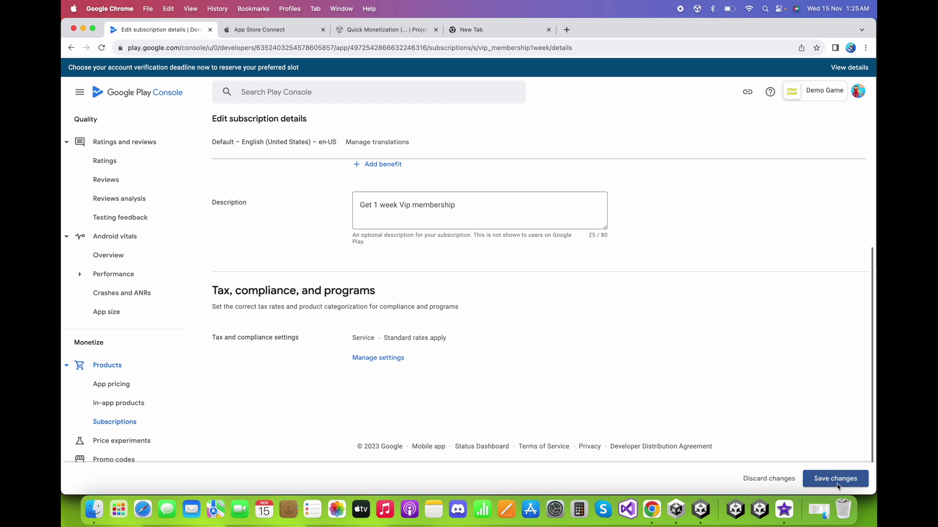
Return to the 1 week membership overview and begin adding a base plan
scroll(270, 208, up, 4)
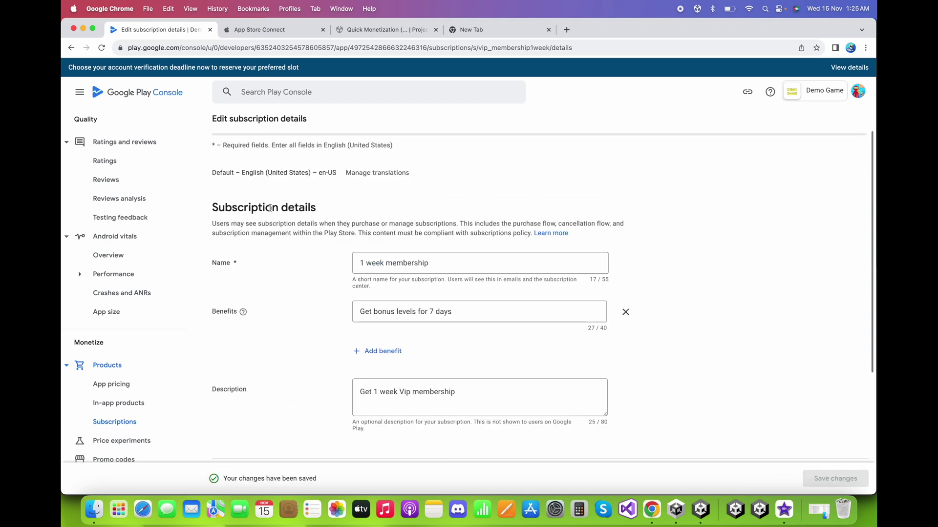
scroll(270, 209, up, 1)
click(296, 126)
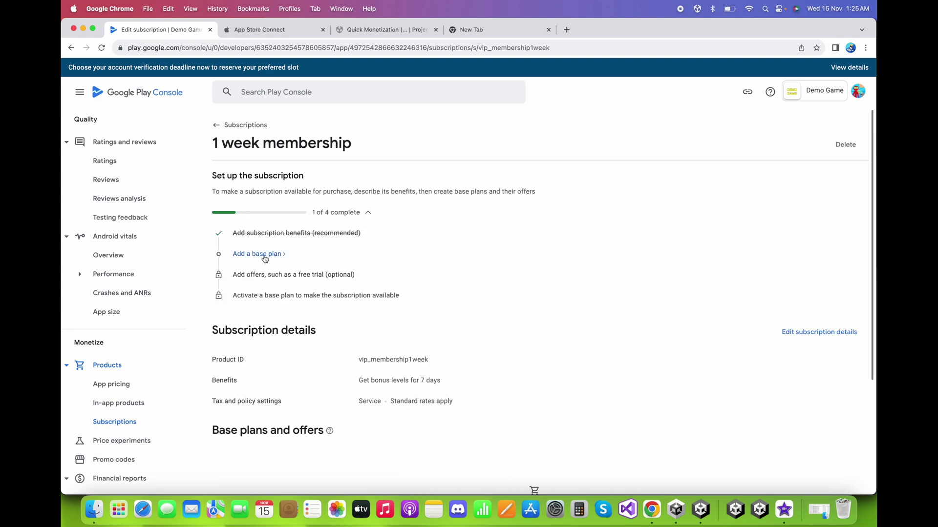
click(265, 254)
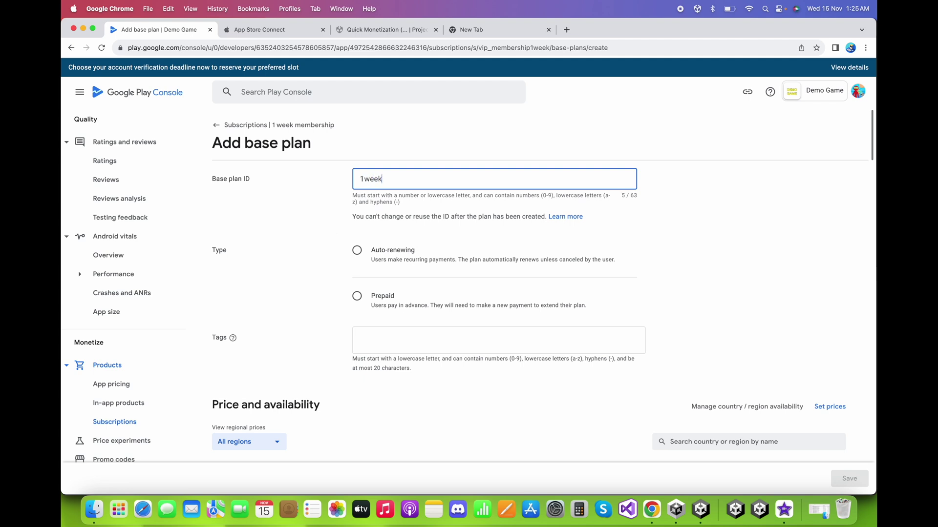
Give the base plan ID 1weekbaseplan and make it auto-renewing
text(1week_baseplan)
click(357, 252)
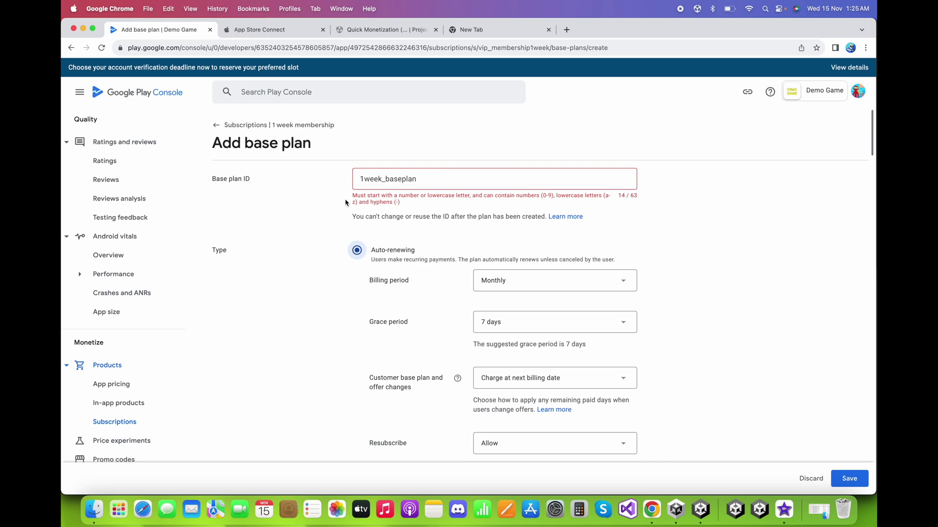
click(385, 179)
key(BackSpace)
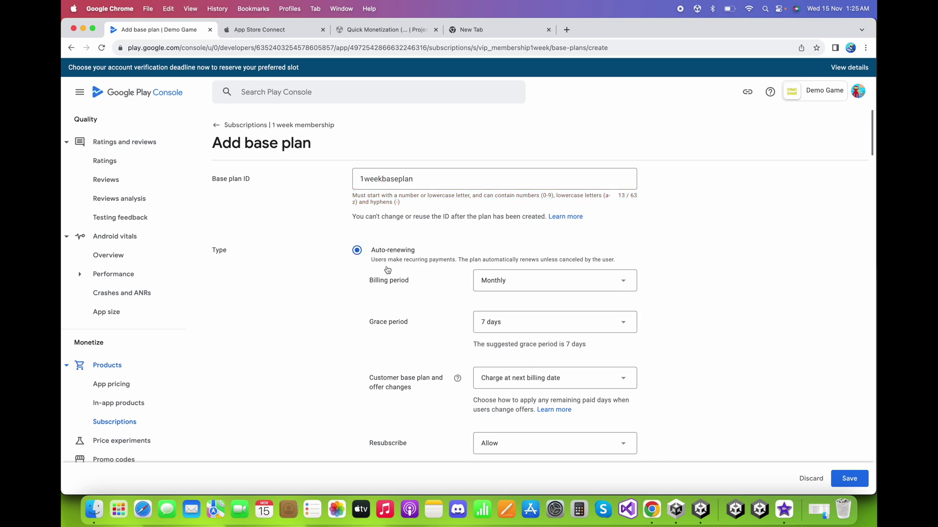
Set the billing period to Weekly with a 3-day grace period
scroll(429, 318, down, 5)
scroll(463, 330, up, 5)
click(503, 277)
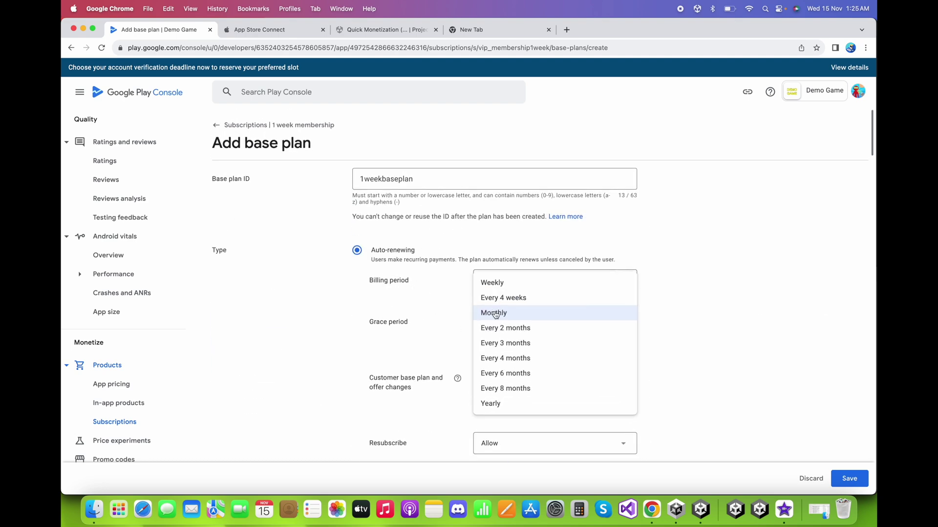
click(498, 282)
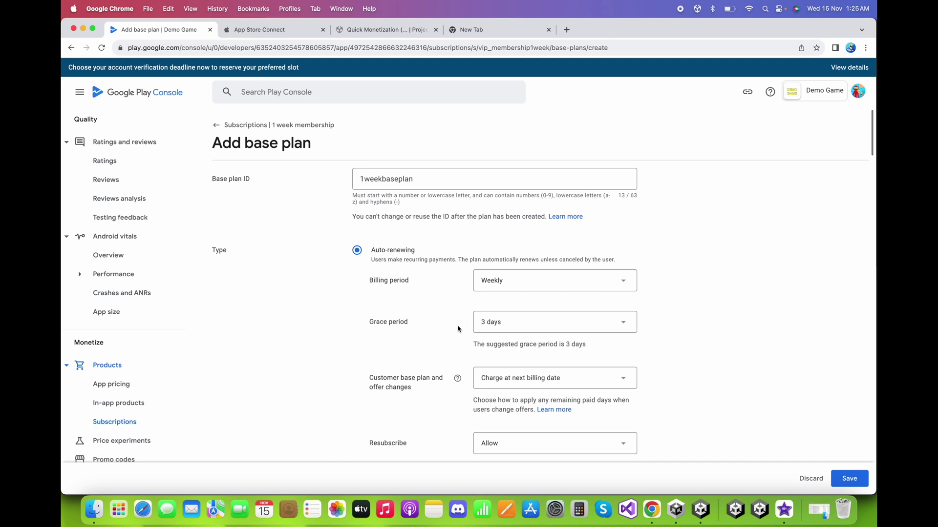
scroll(334, 324, down, 5)
scroll(339, 329, up, 5)
scroll(492, 292, down, 3)
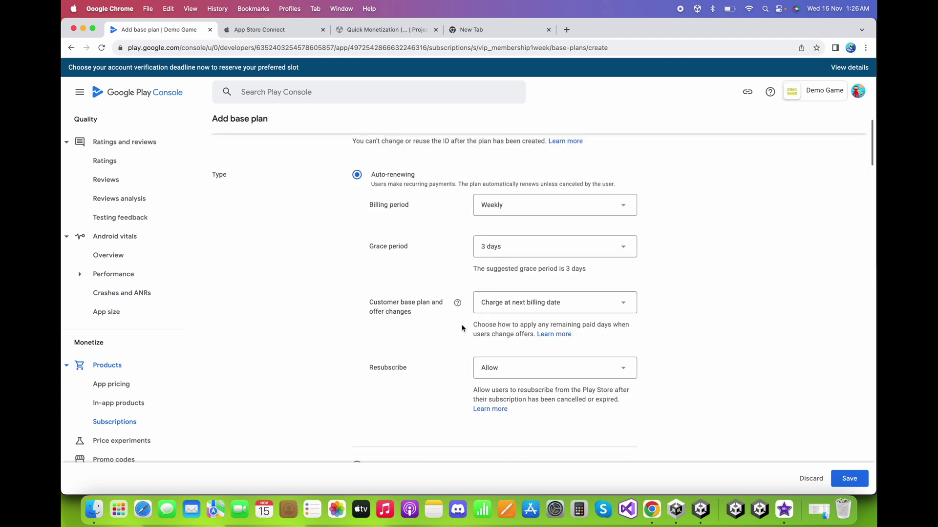
scroll(649, 306, down, 5)
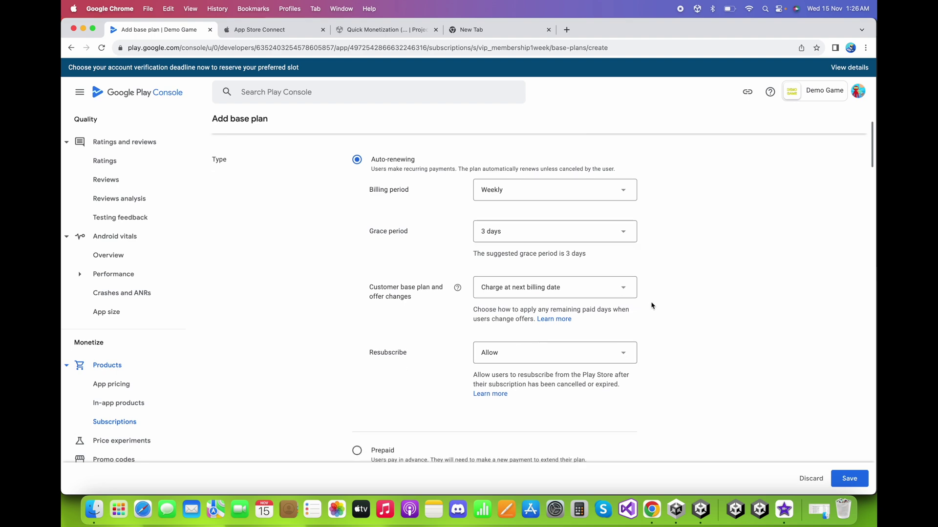
scroll(617, 318, down, 2)
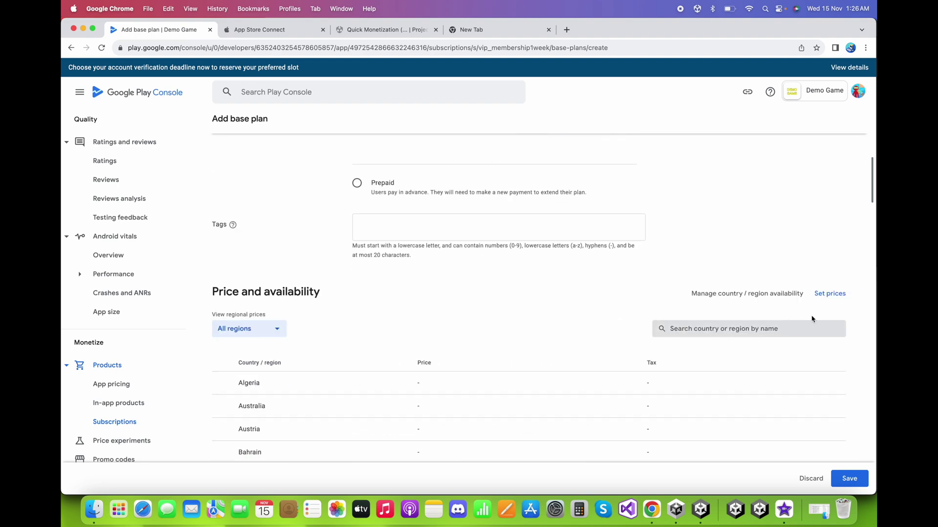
Price the weekly base plan at USD 4.99 for all 176 regions and save it
click(831, 294)
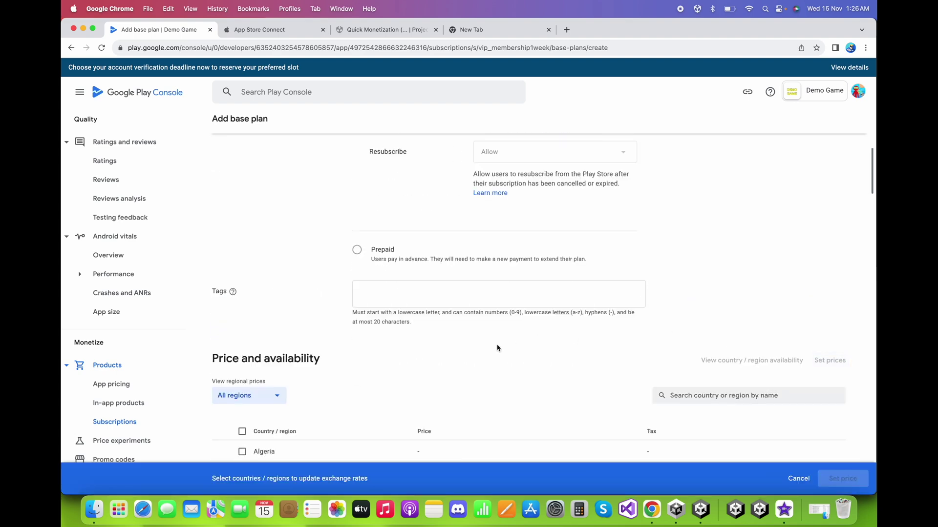
scroll(497, 348, down, 4)
click(242, 246)
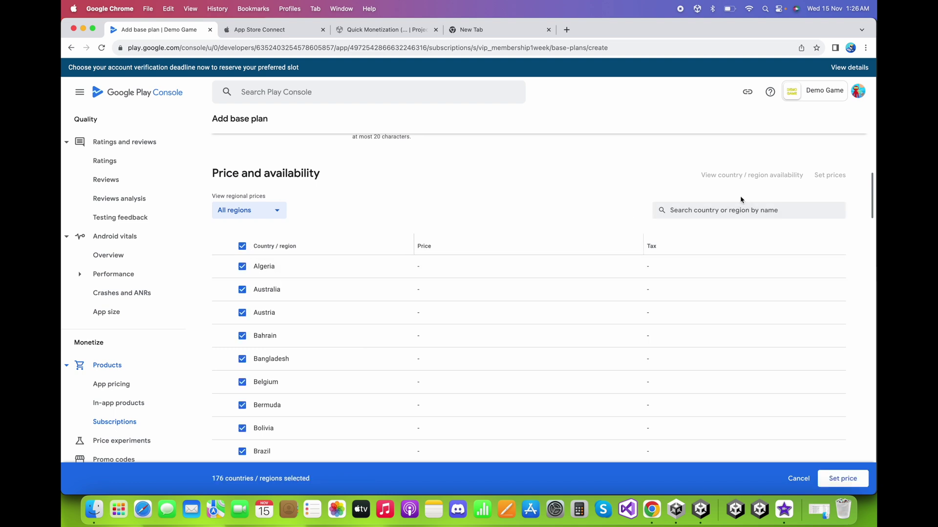
click(837, 478)
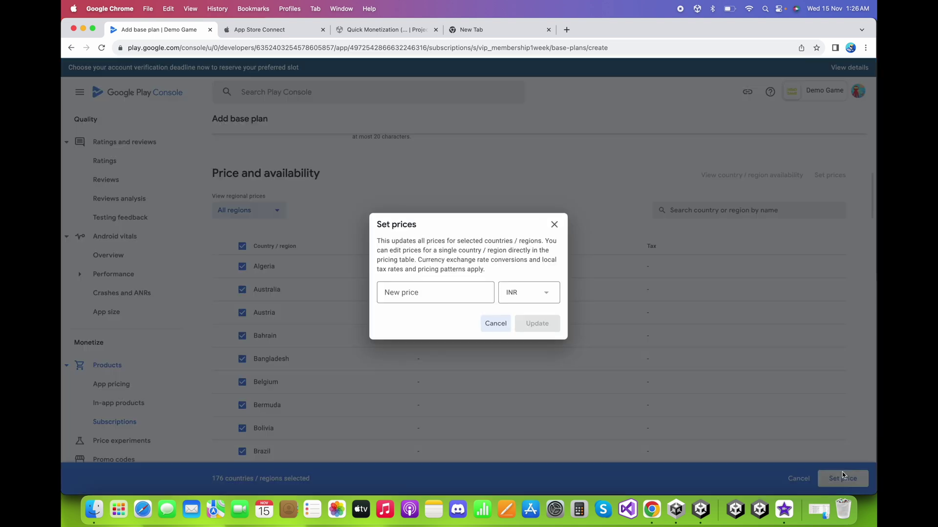
click(537, 295)
scroll(522, 373, down, 4)
scroll(522, 374, down, 4)
click(532, 431)
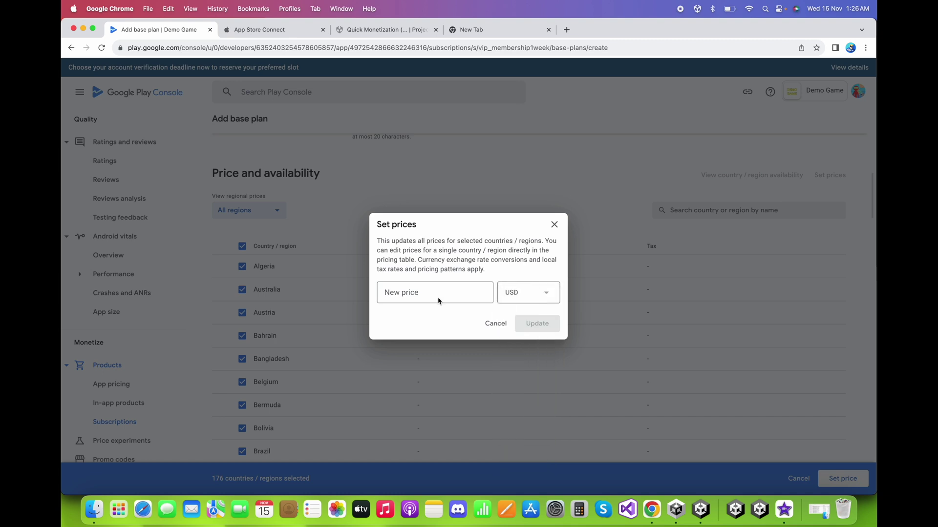
click(437, 293)
text(4)
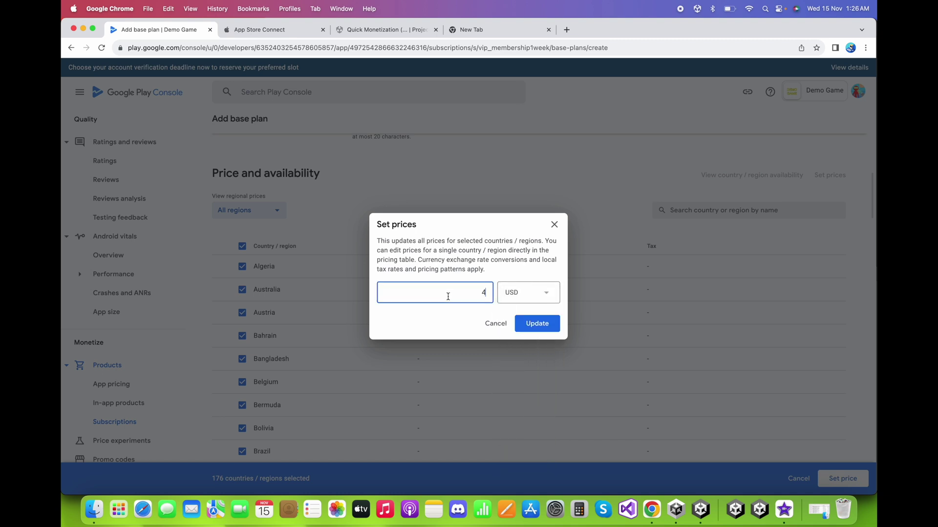
text(.99)
click(542, 324)
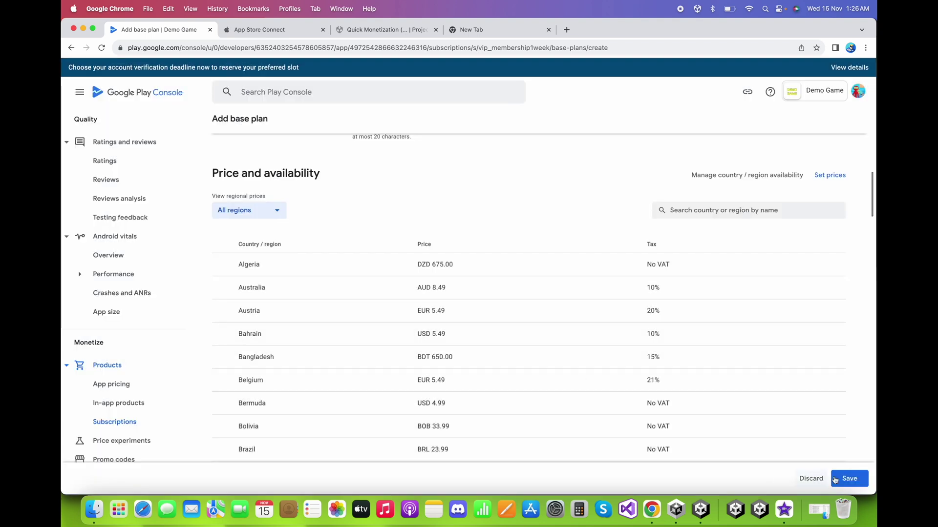
click(850, 480)
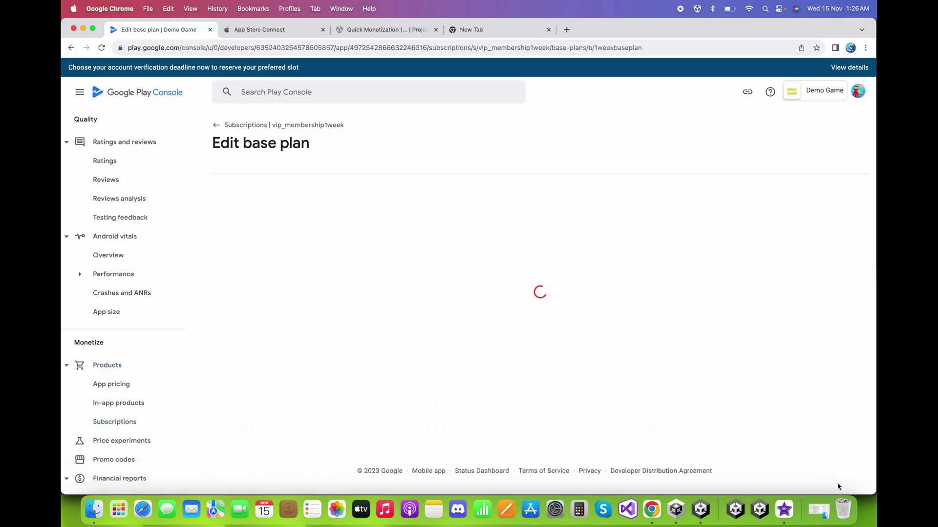
Activate the weekly base plan, review the in-app products list, then switch to App Store Connect
click(836, 481)
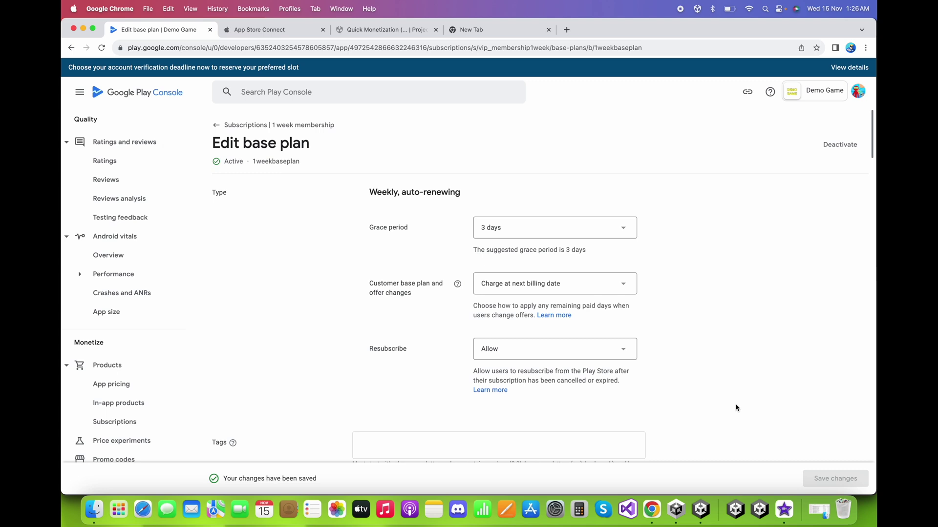
click(254, 126)
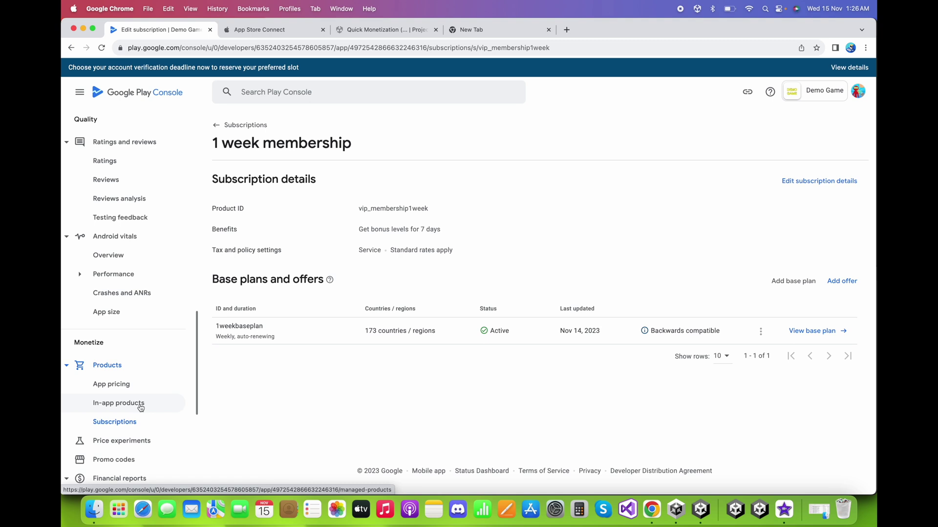
click(140, 407)
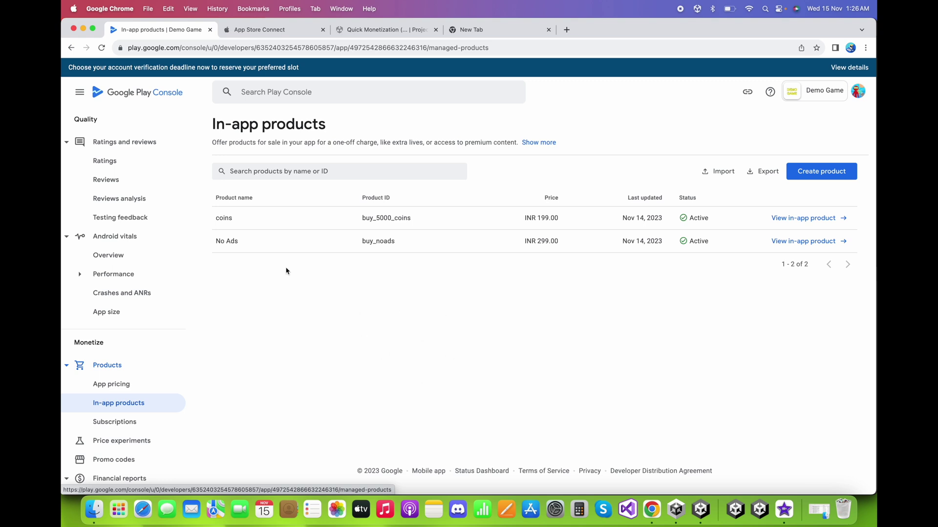
click(266, 33)
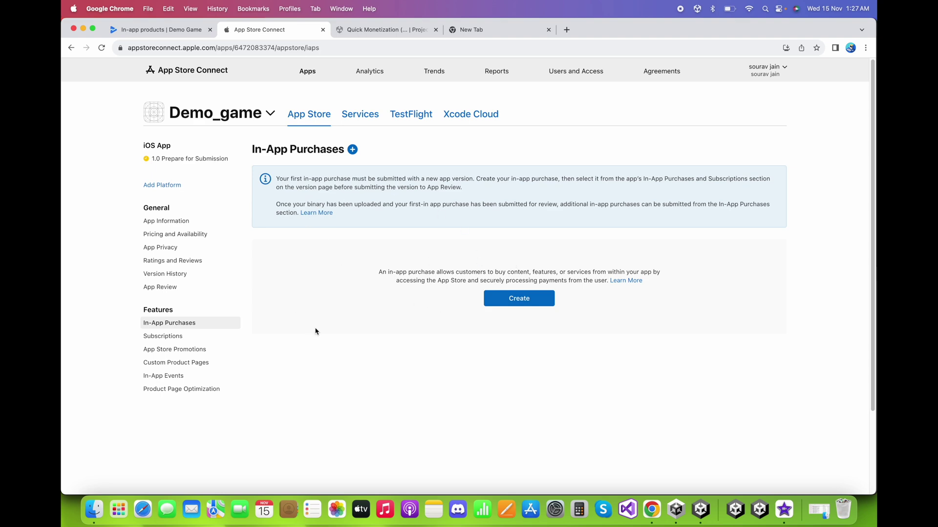
Start a new Consumable in-app purchase with reference name 'coins'
click(532, 302)
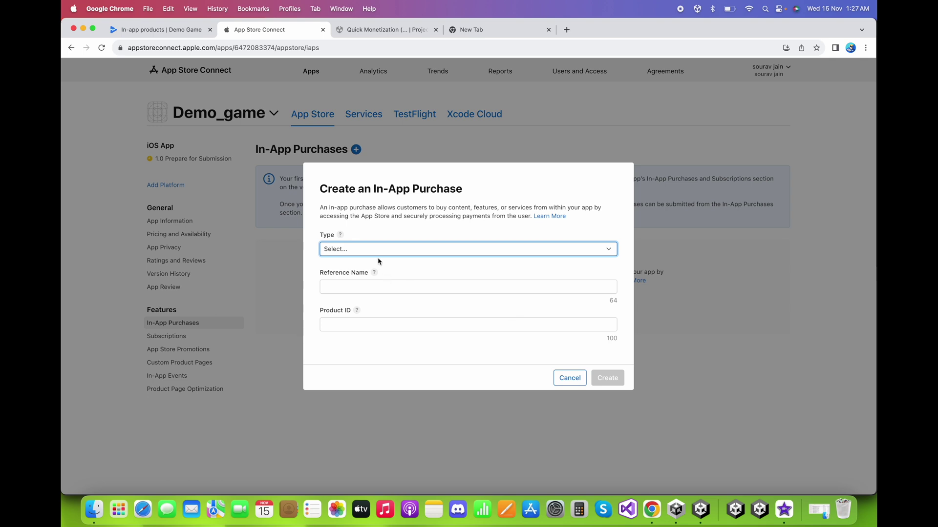
click(371, 252)
click(373, 260)
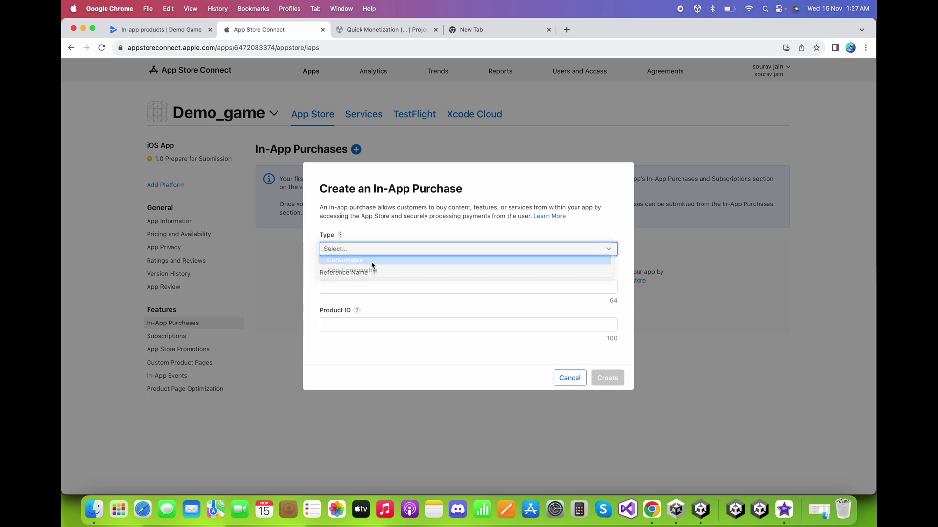
click(393, 285)
text(coins)
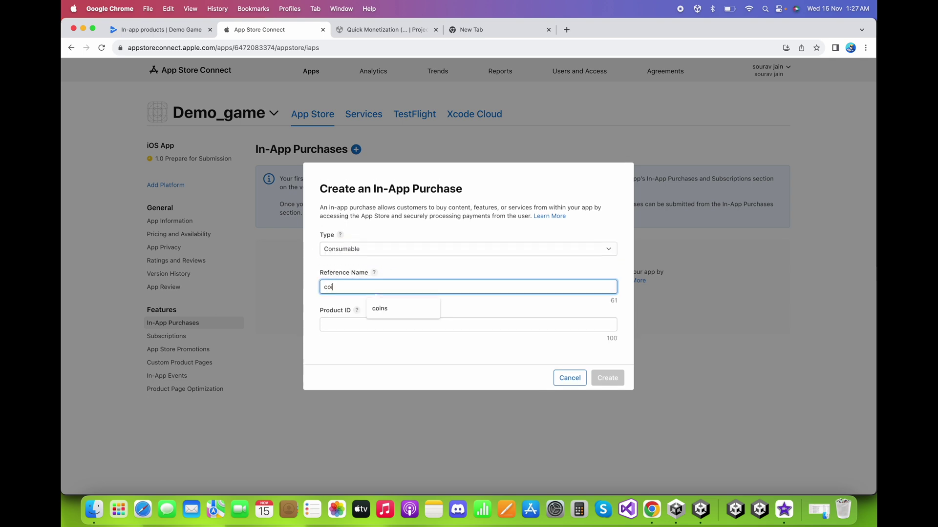
click(340, 357)
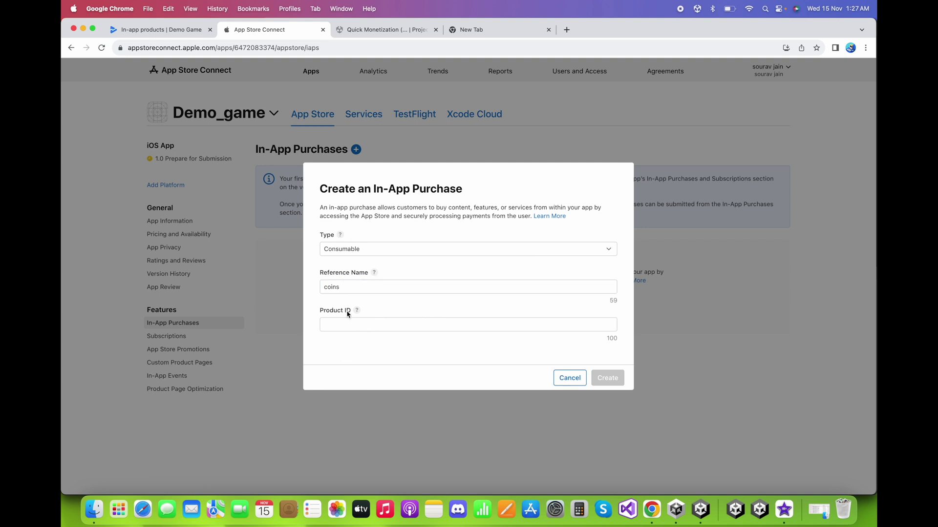
Copy product ID buy_5000_coins from Play Console into Product ID and create the purchase
click(177, 31)
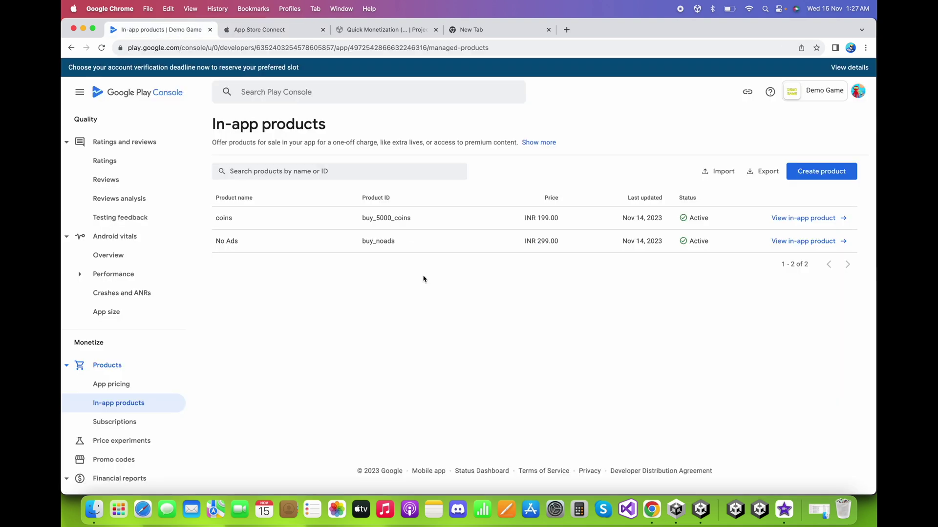
drag(367, 218, 422, 223)
key(super+c)
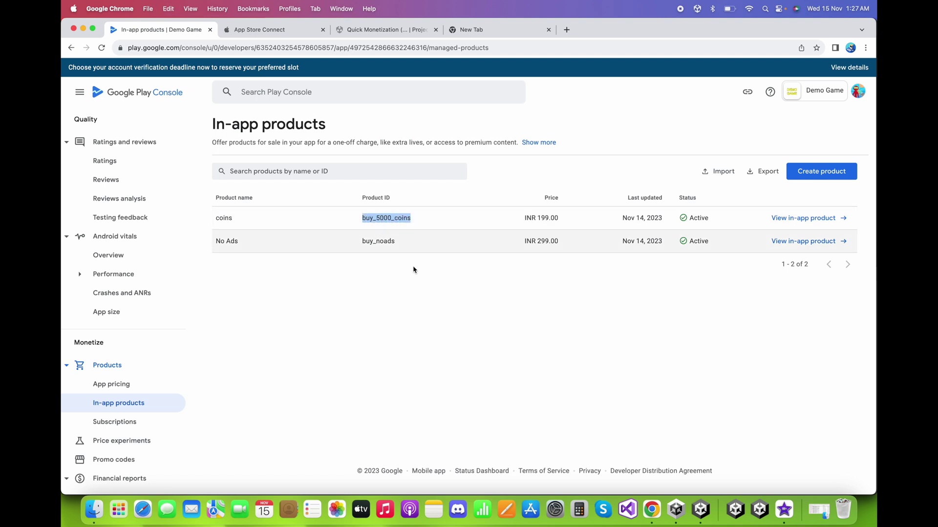
click(403, 326)
click(290, 31)
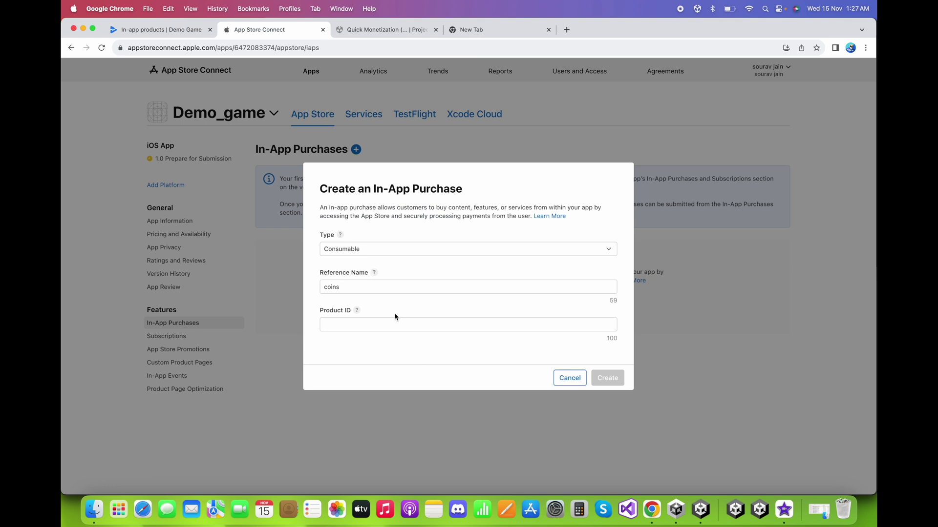
click(405, 326)
key(super+v)
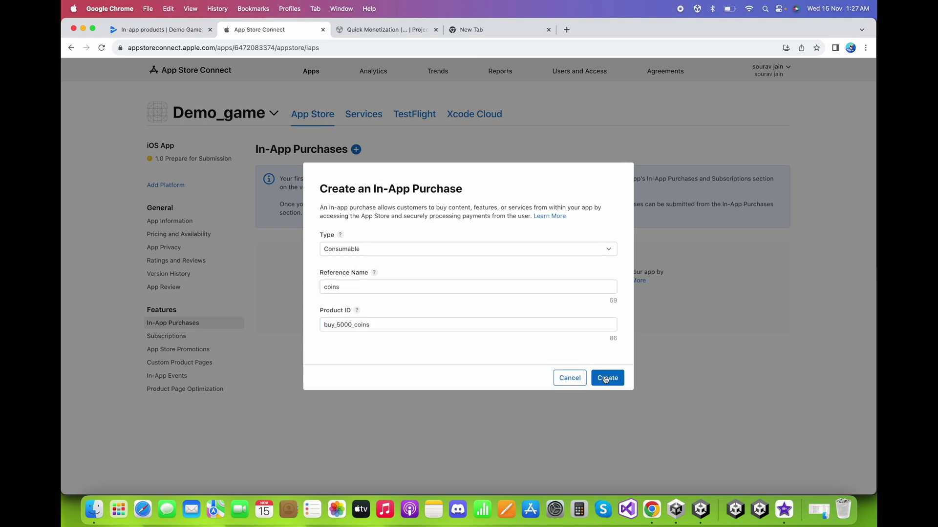
click(614, 380)
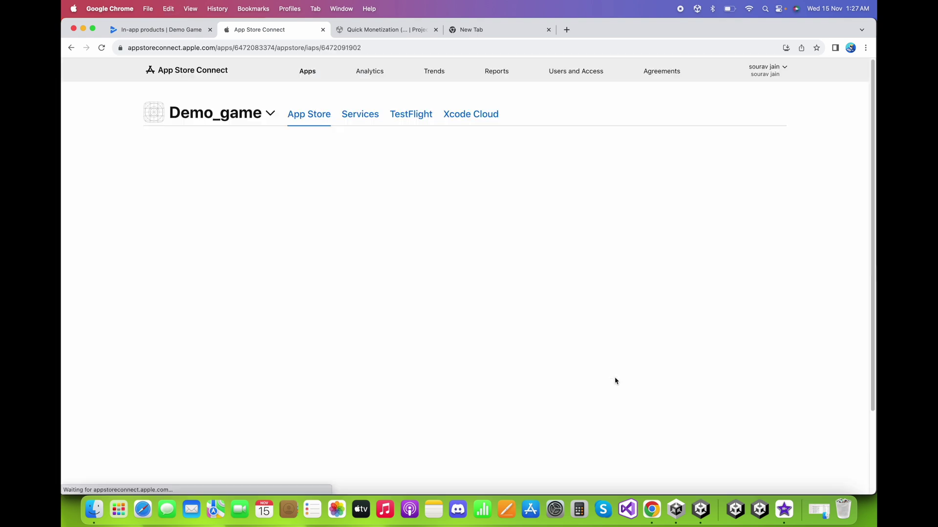
scroll(312, 350, down, 1)
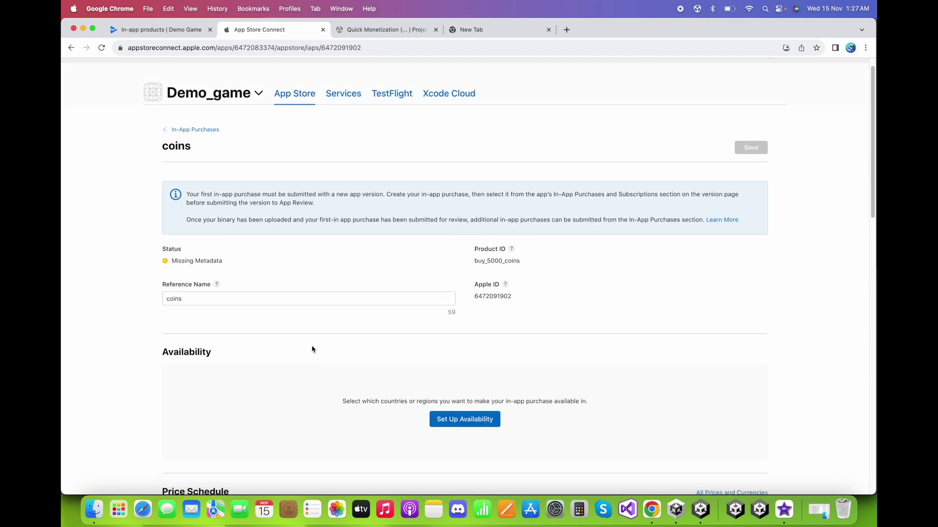
Make the coins purchase available in every country and region
scroll(313, 349, down, 5)
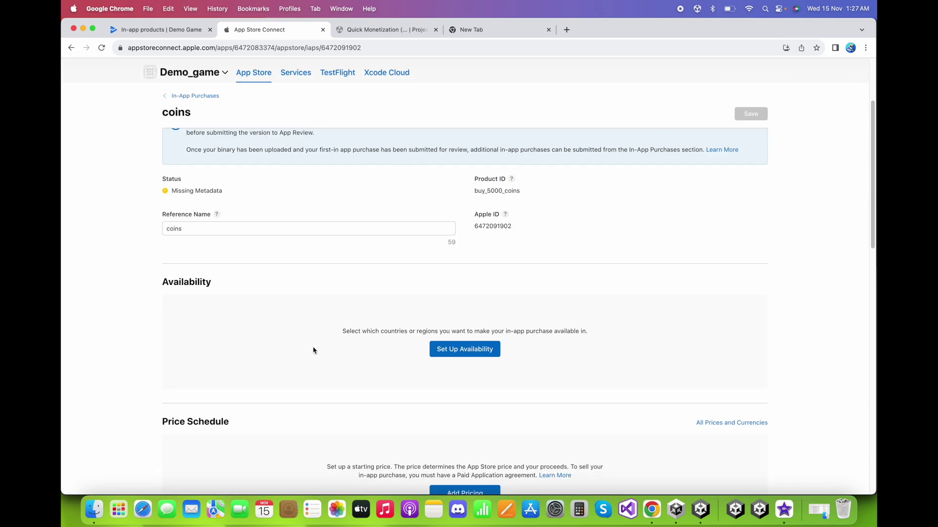
click(480, 338)
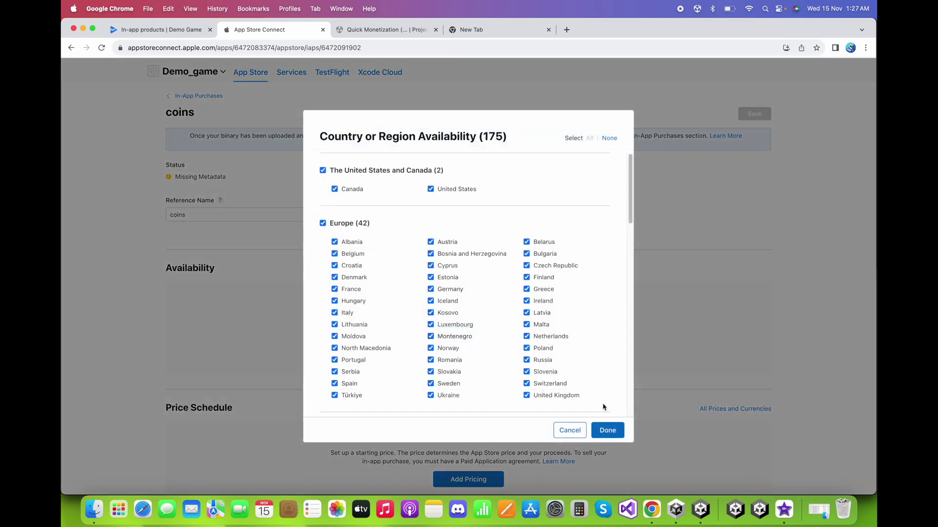
click(603, 430)
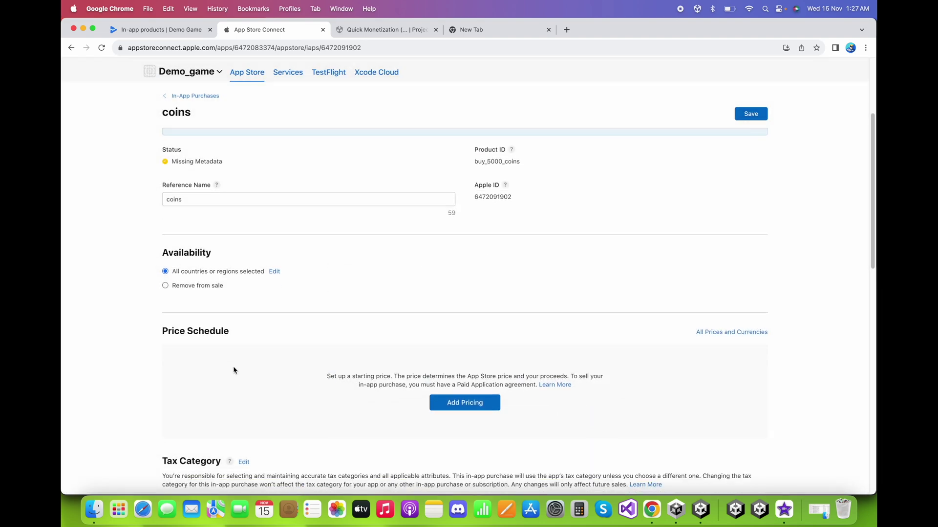
Give the coins purchase a $1.99 USD base price and confirm it for all countries
click(467, 405)
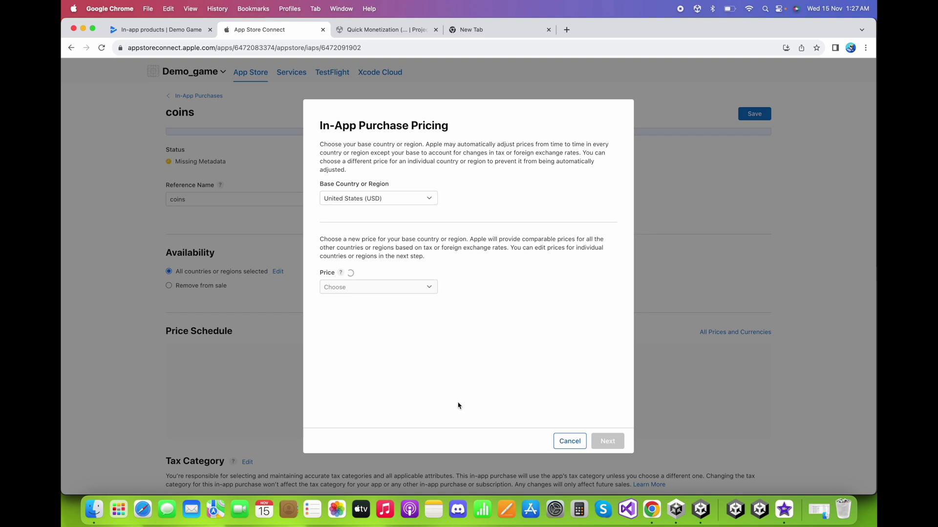
click(368, 292)
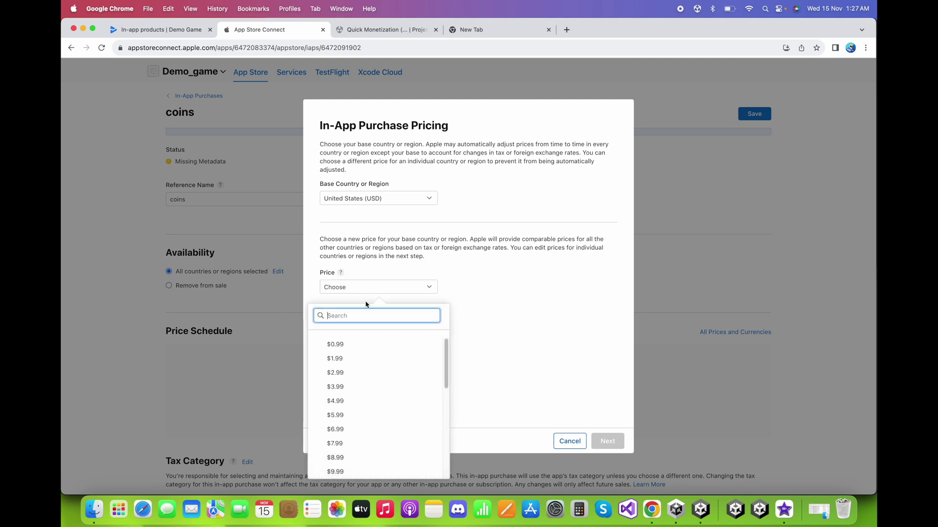
click(344, 361)
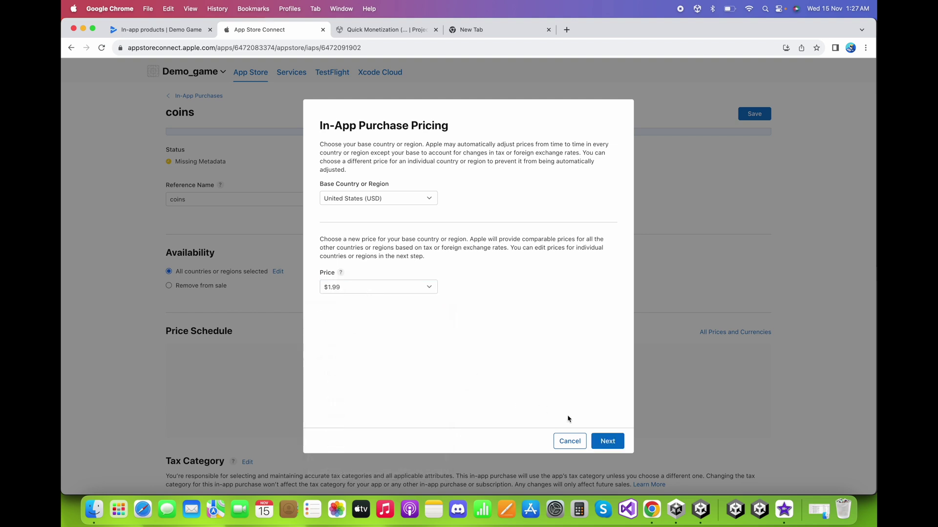
click(608, 441)
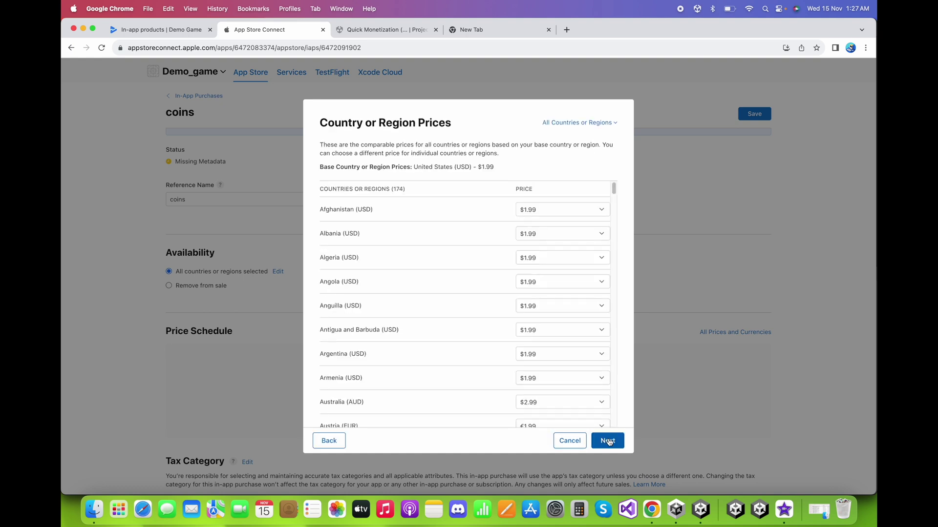
click(607, 440)
click(607, 441)
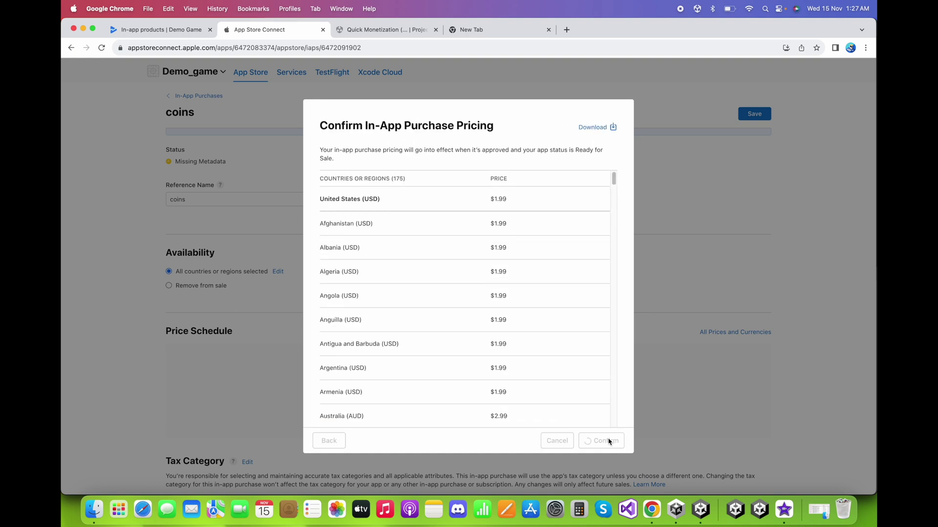
scroll(412, 321, down, 2)
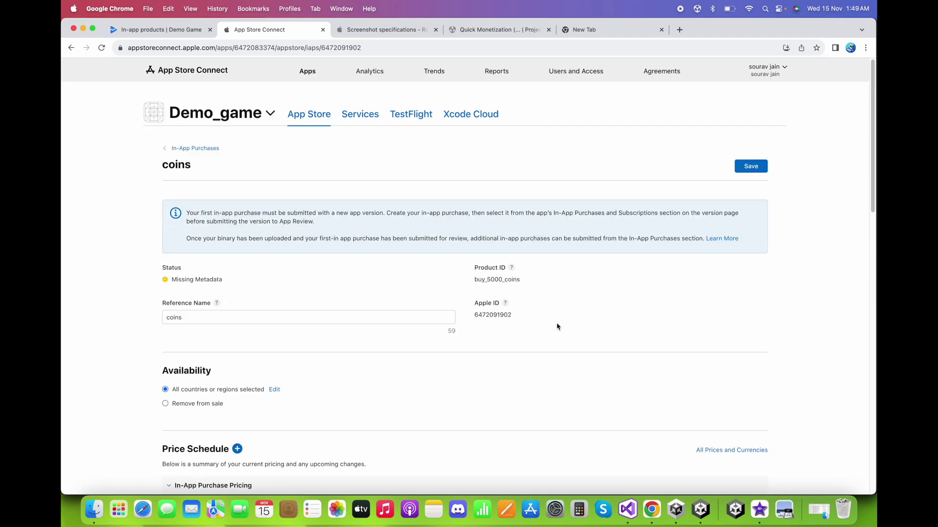
Scroll the coins purchase page down to Review Information, then switch to the Unity project
scroll(558, 326, down, 1)
scroll(558, 326, down, 5)
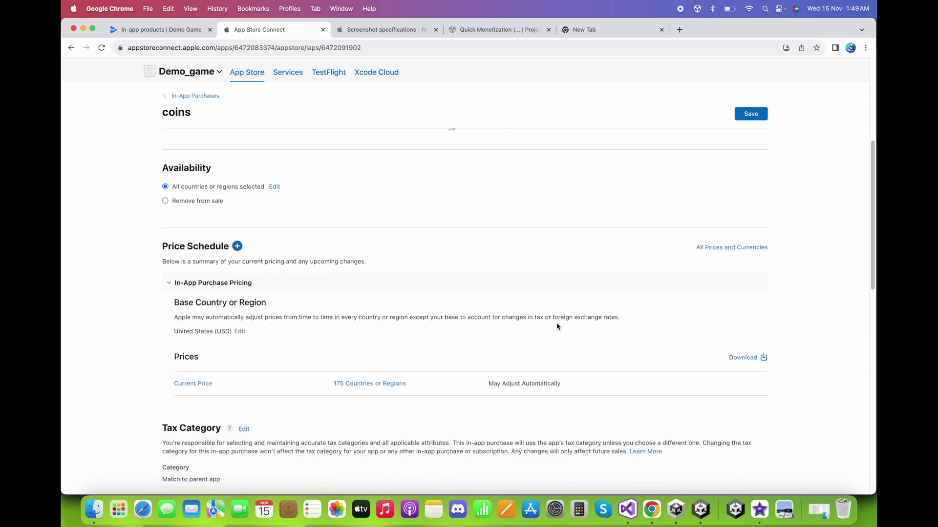
scroll(558, 326, down, 10)
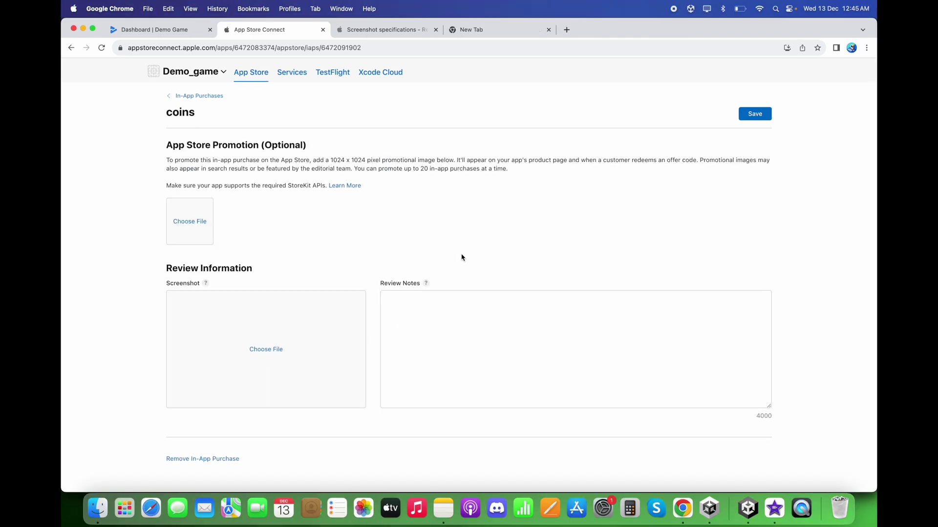
click(748, 508)
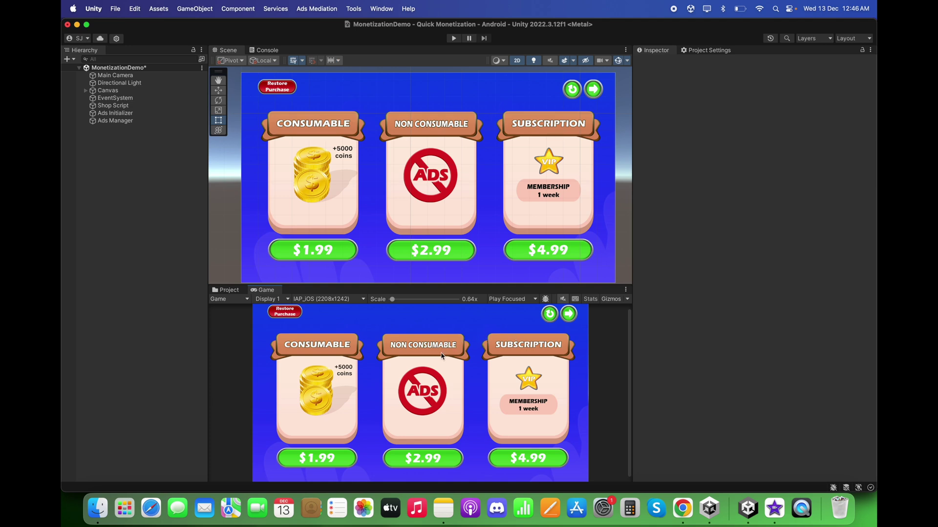
click(683, 508)
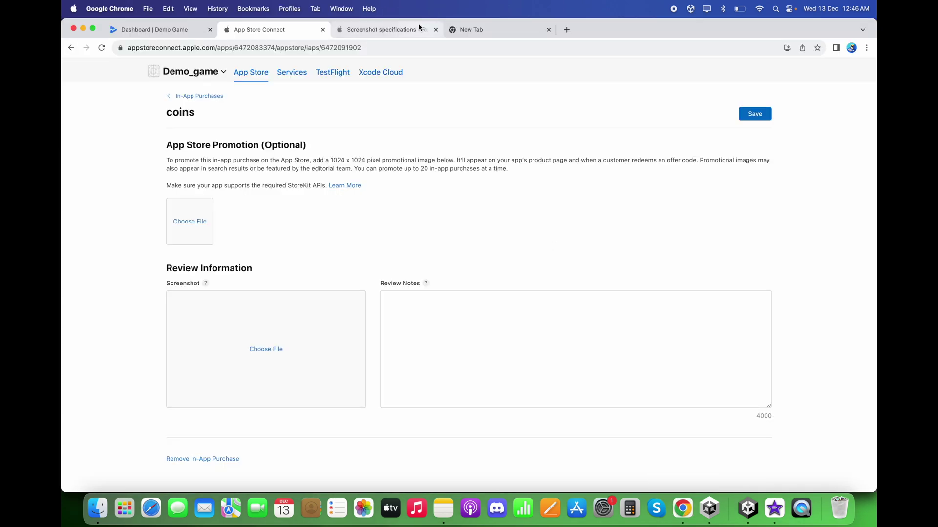
click(389, 30)
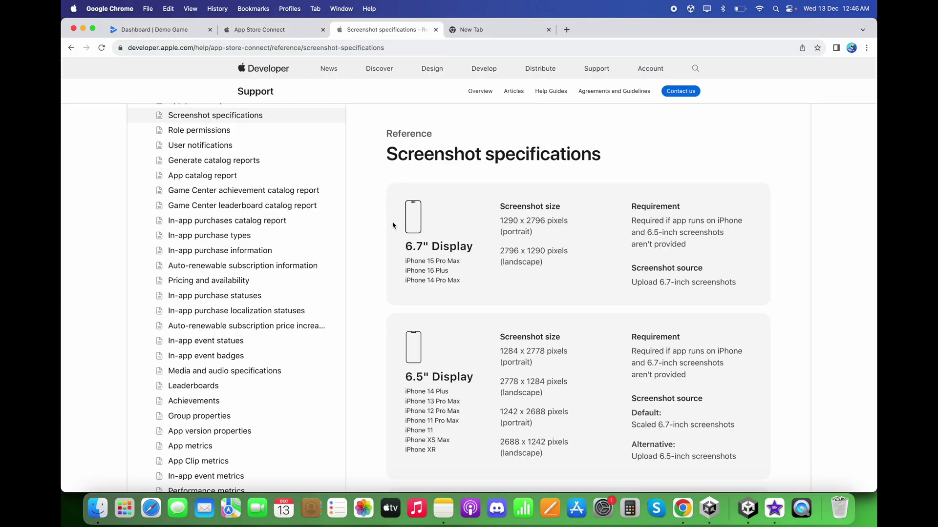
scroll(432, 208, down, 10)
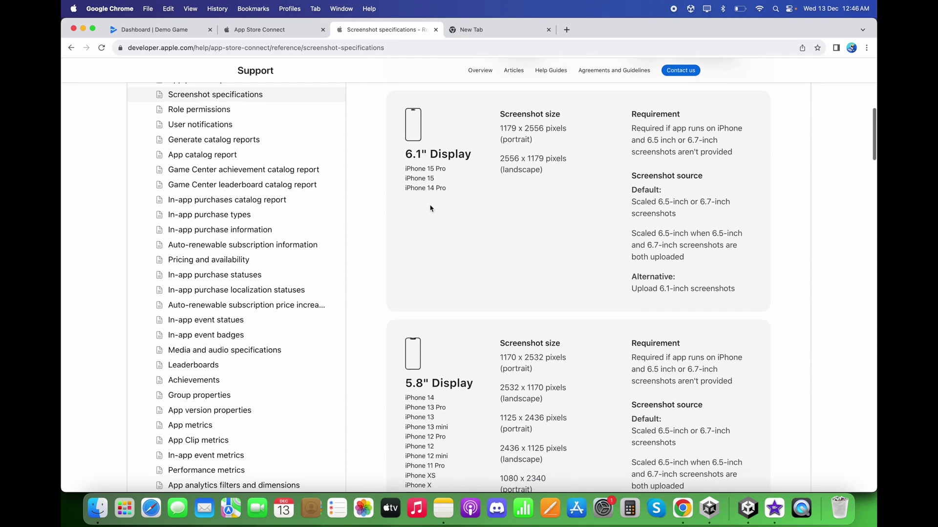
scroll(431, 205, down, 5)
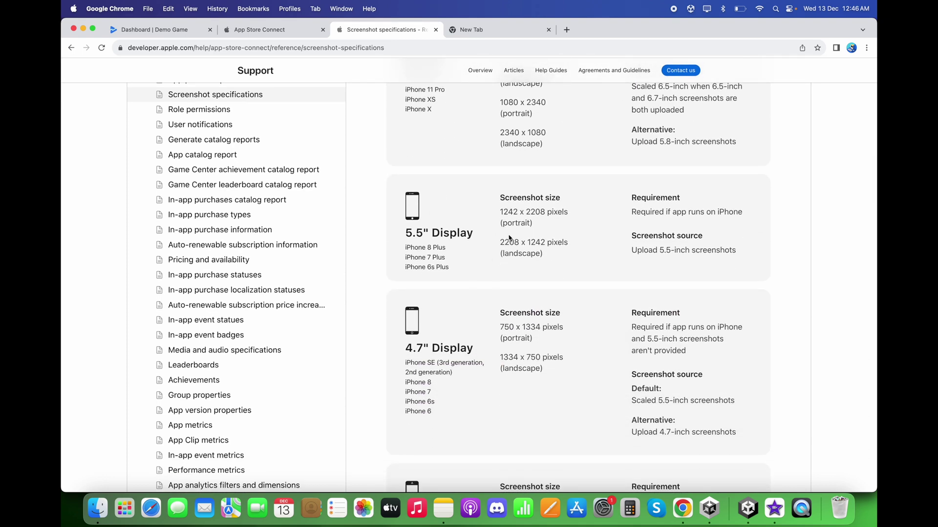
drag(501, 243, 569, 246)
click(569, 259)
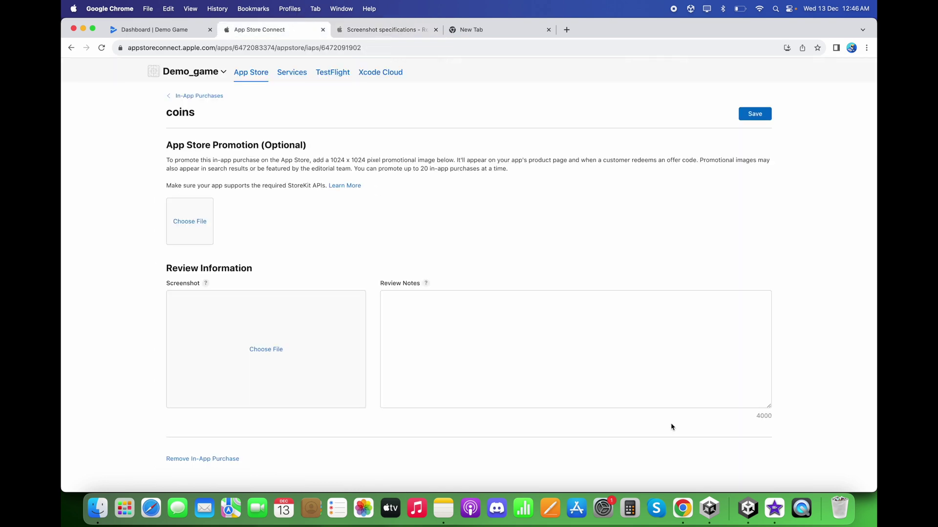
click(748, 509)
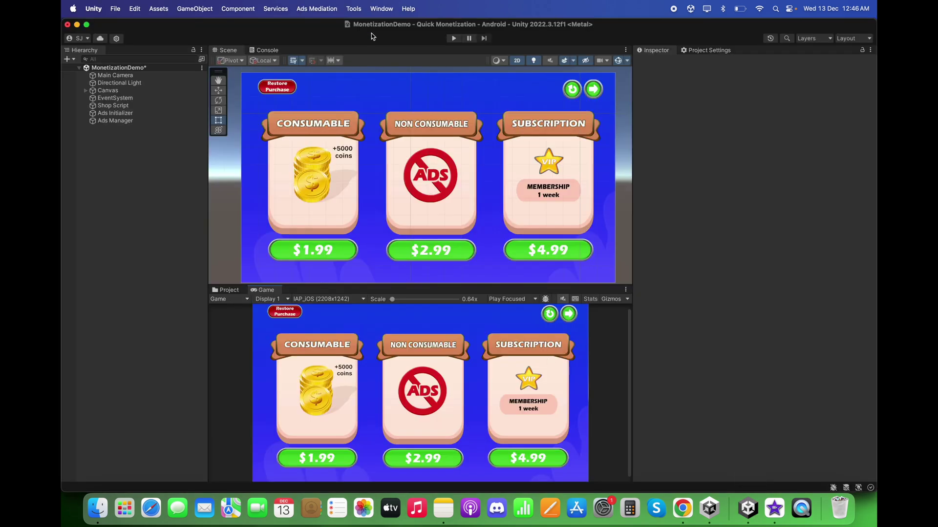
Capture the shop screen as IAP_iOS with the Quick Monetization Screenshot Tool, then show the Project assets
click(359, 9)
mouse_move(361, 25)
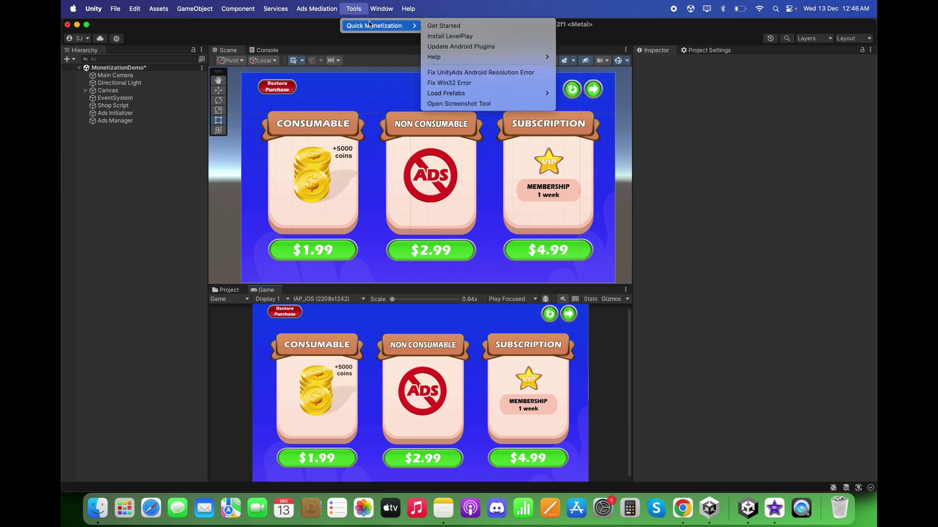
click(453, 103)
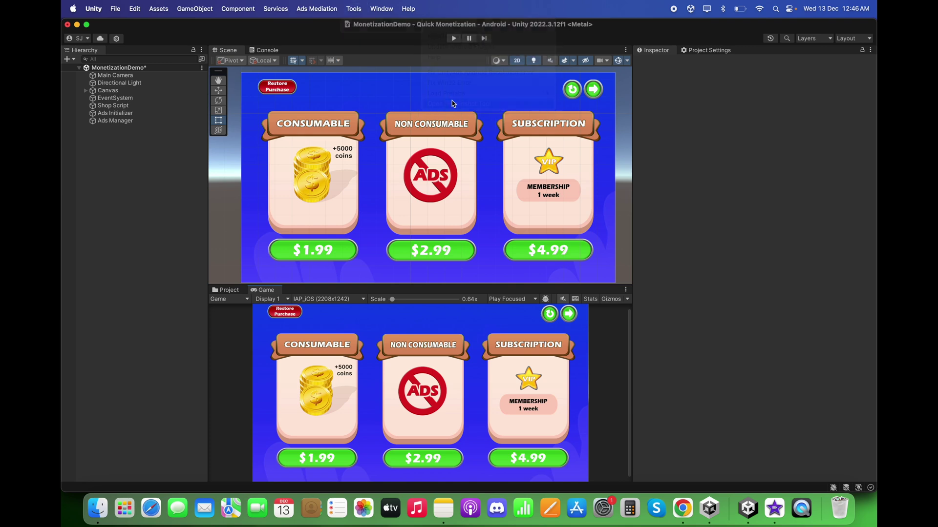
drag(672, 142, 700, 150)
click(703, 173)
key(BackSpace)
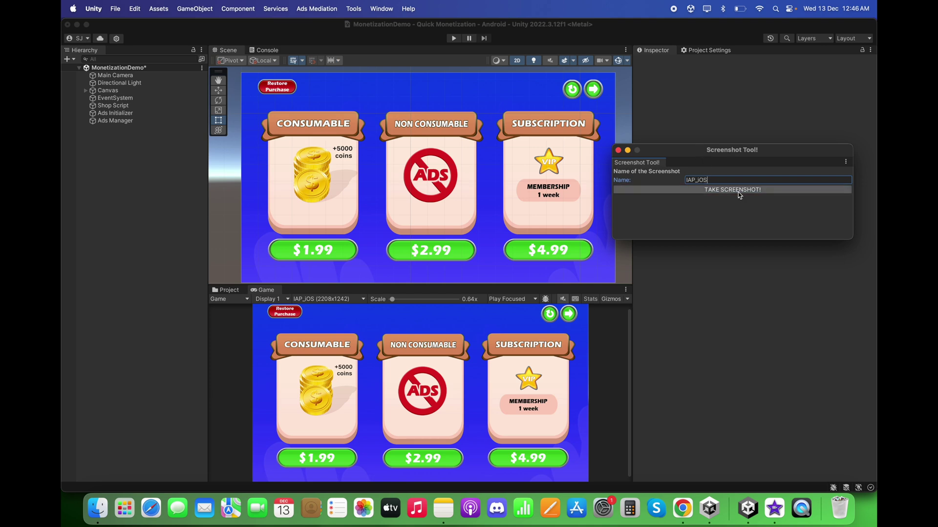
click(618, 151)
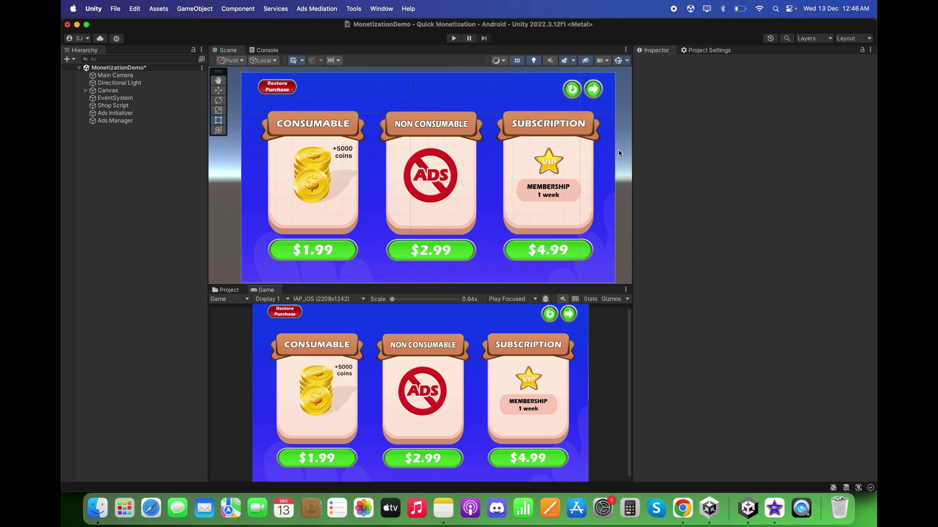
click(233, 289)
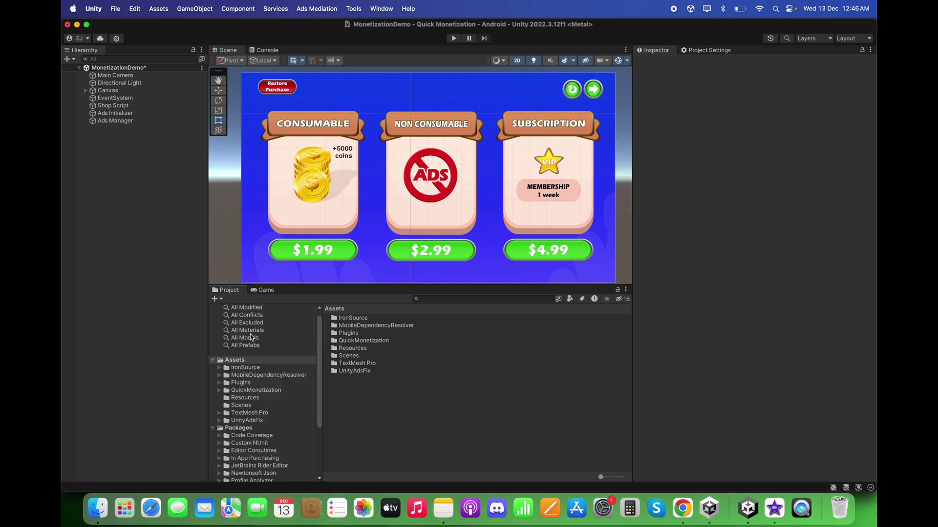
Reveal the Assets folder in Finder and upload IAP_iOS.png as the coins review screenshot
right_click(268, 360)
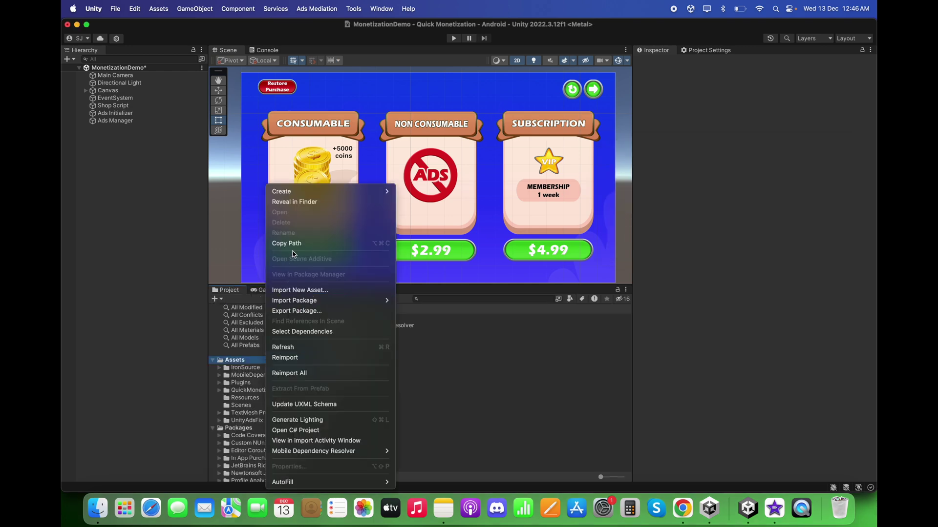
click(314, 204)
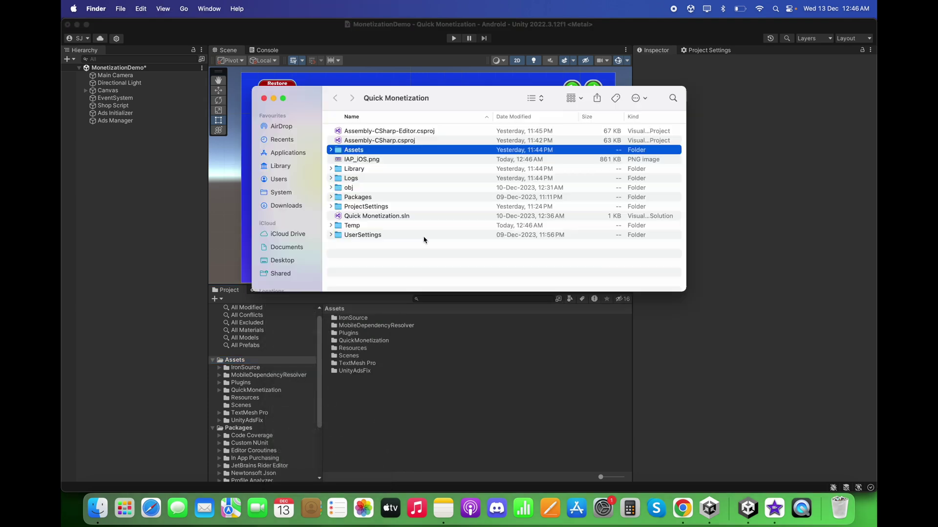
click(665, 491)
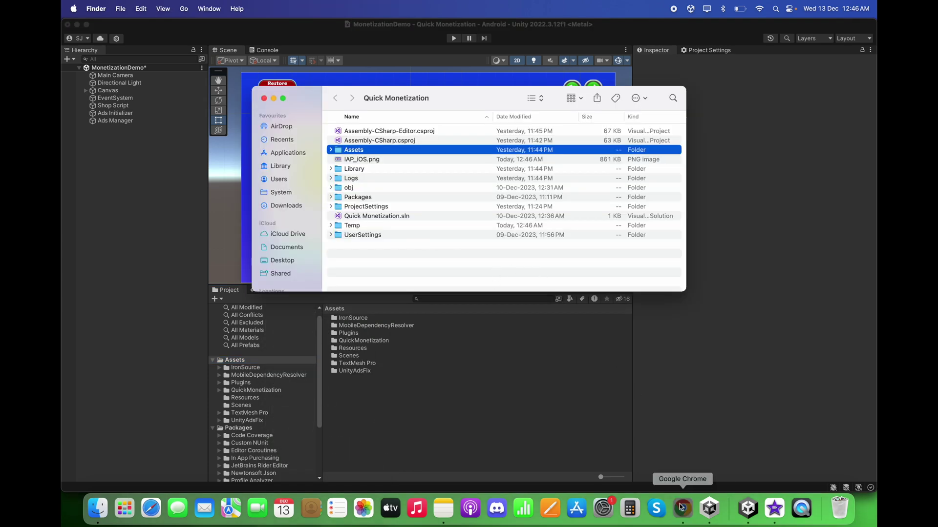
click(97, 508)
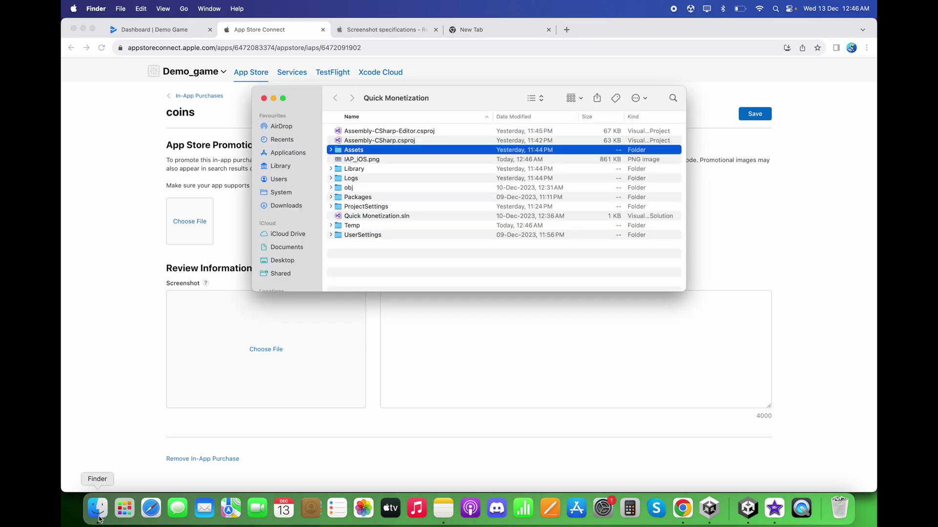
drag(433, 101, 484, 86)
click(445, 144)
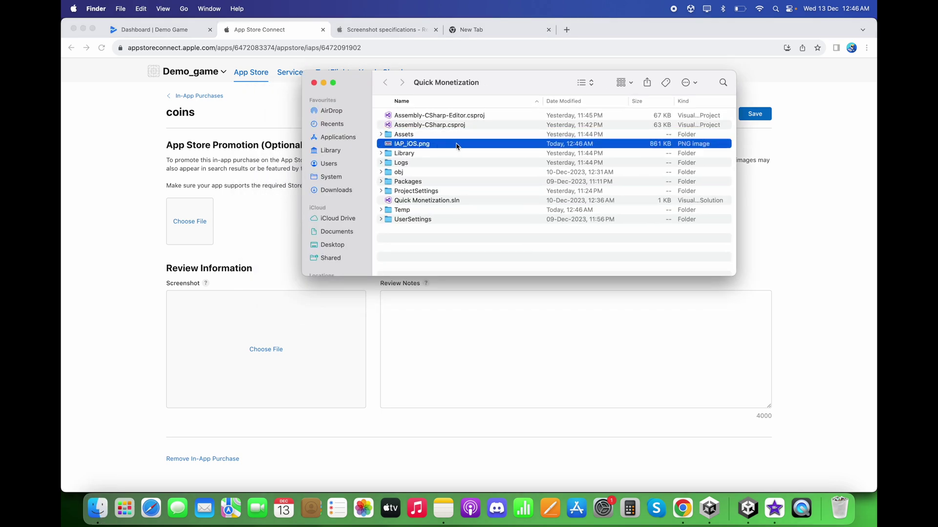
drag(441, 145, 329, 333)
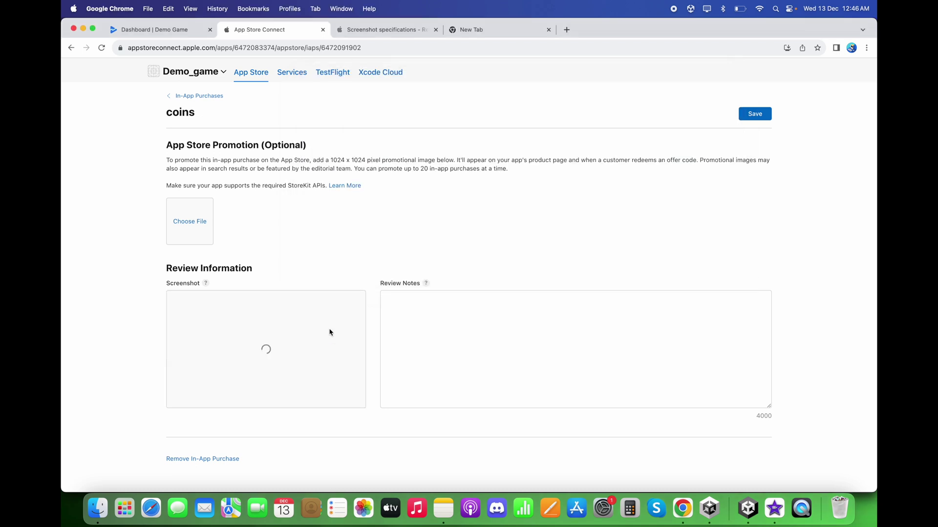
Paste the button-location review note, save the coins purchase, and return to the In-App Purchases list
click(413, 302)
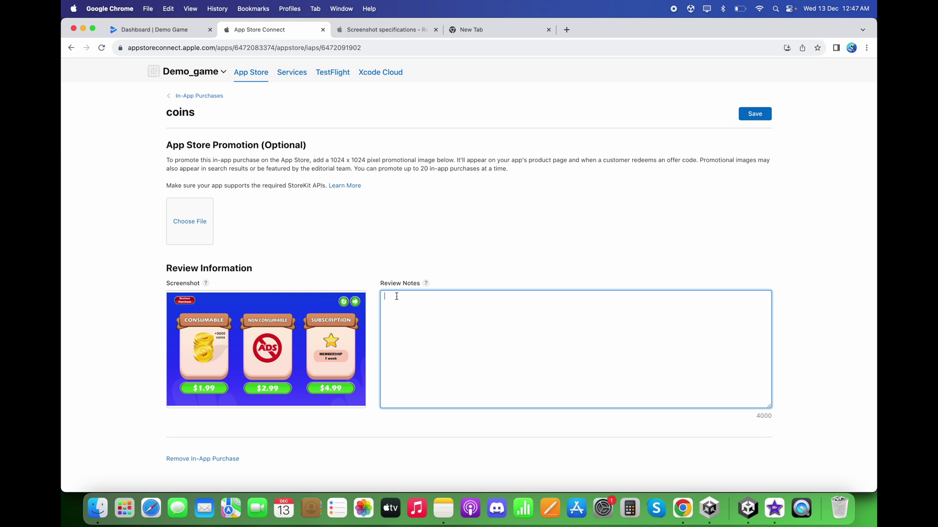
text(The button is located in the bottom left of the screen.)
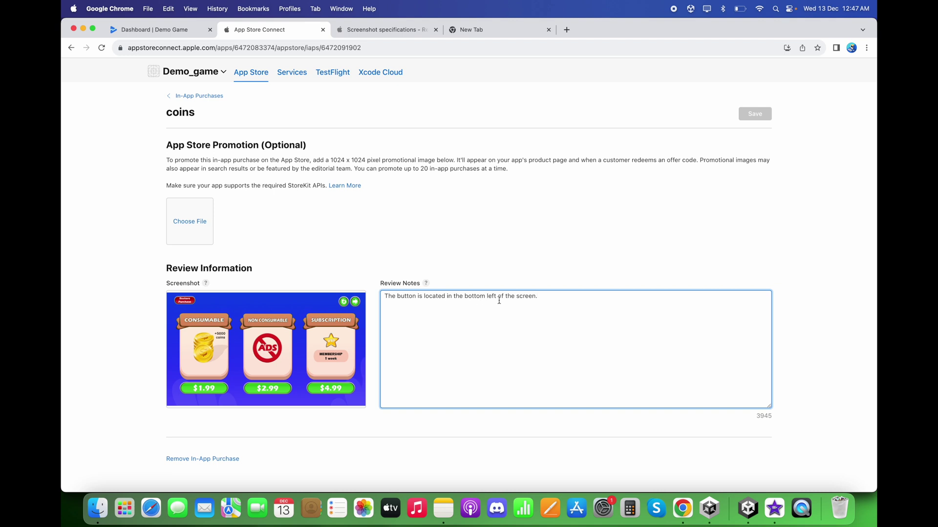
click(546, 289)
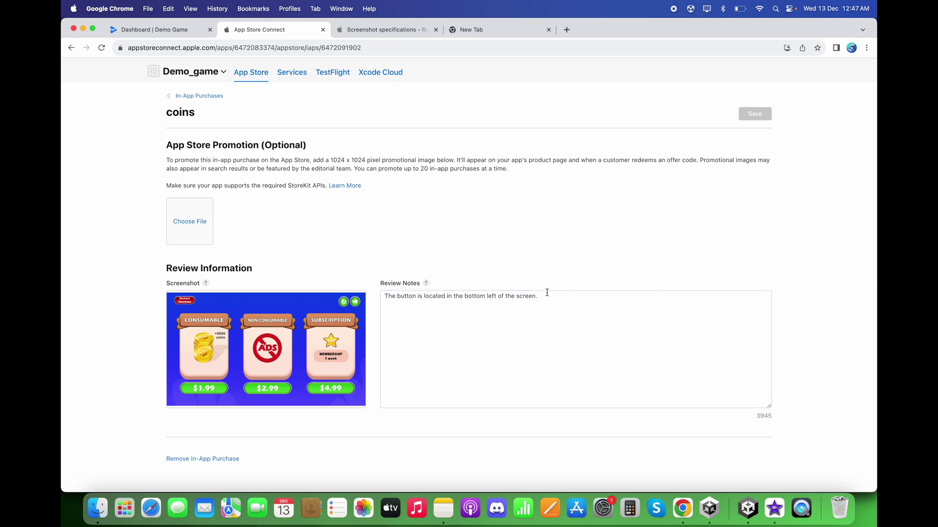
click(547, 297)
click(598, 234)
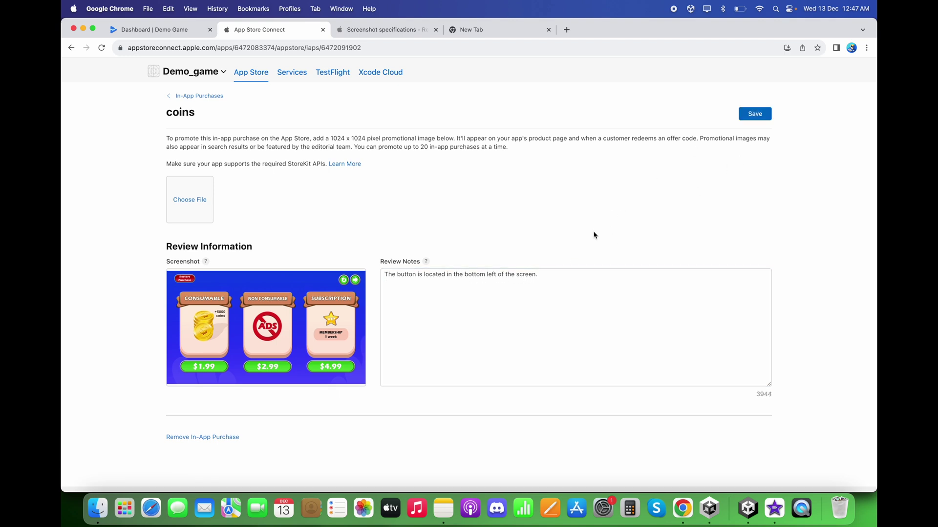
click(765, 114)
click(195, 97)
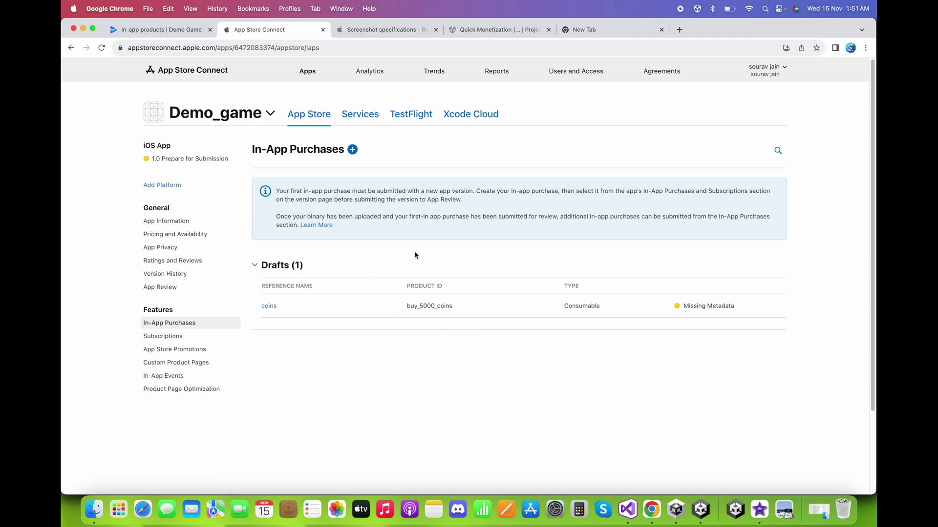
Start a new Non-Consumable in-app purchase with reference name 'No Ads'
click(352, 149)
click(372, 249)
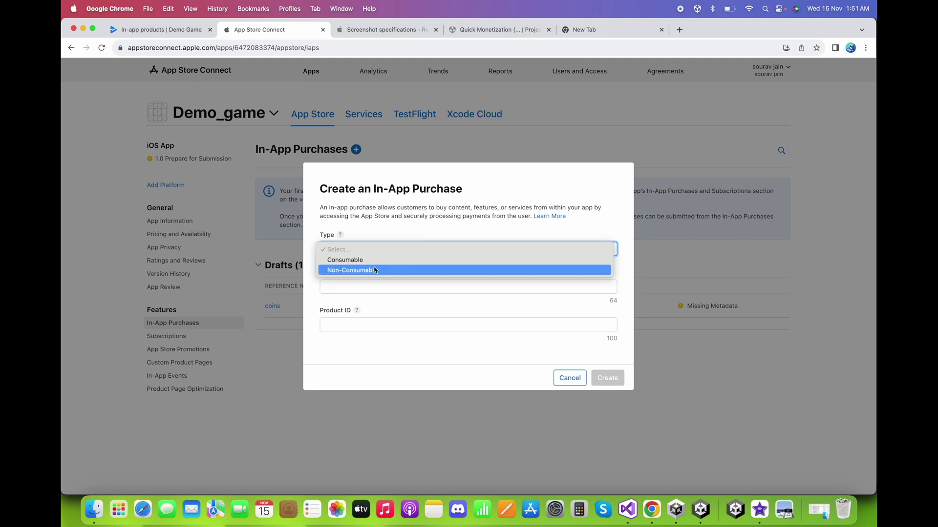
click(374, 271)
click(374, 289)
text(No Ads)
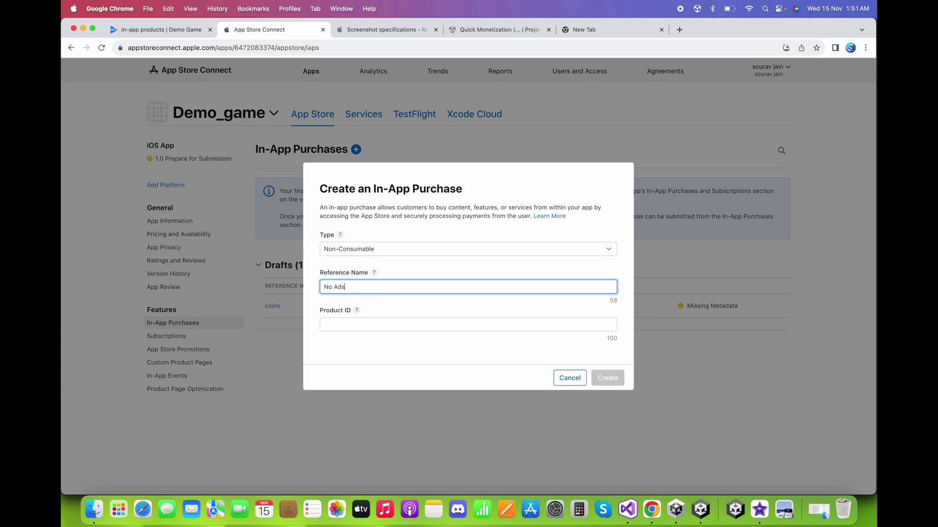
click(359, 356)
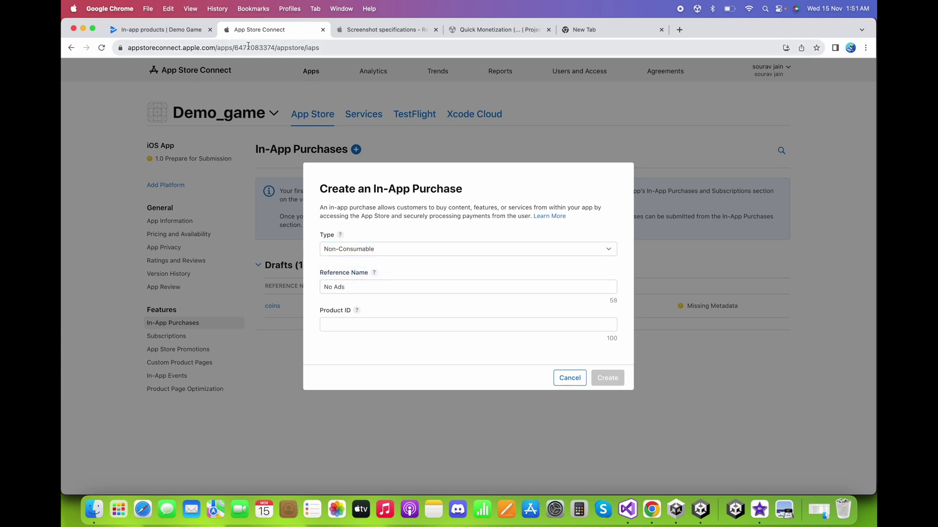
Copy product ID buy_noads from Play Console into the dialog and create the purchase
click(178, 36)
double_click(386, 243)
key(super+c)
click(374, 291)
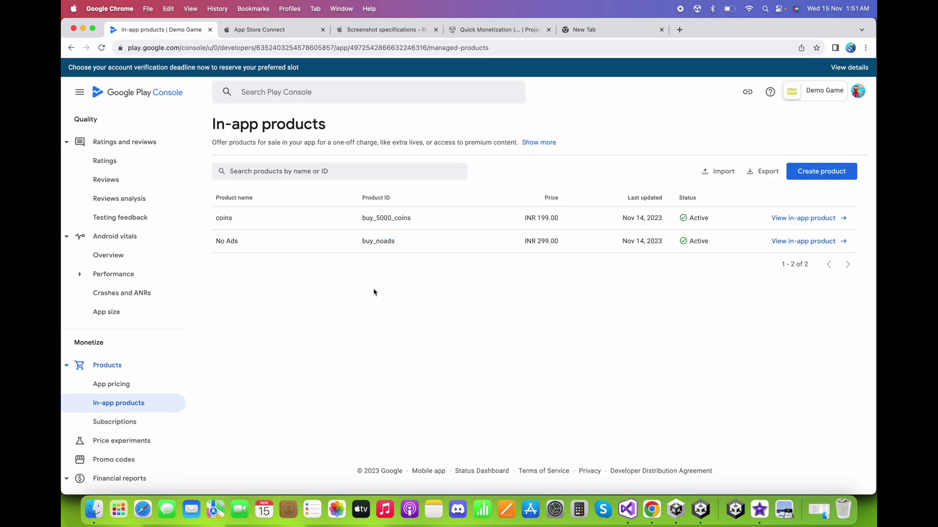
click(269, 30)
click(367, 321)
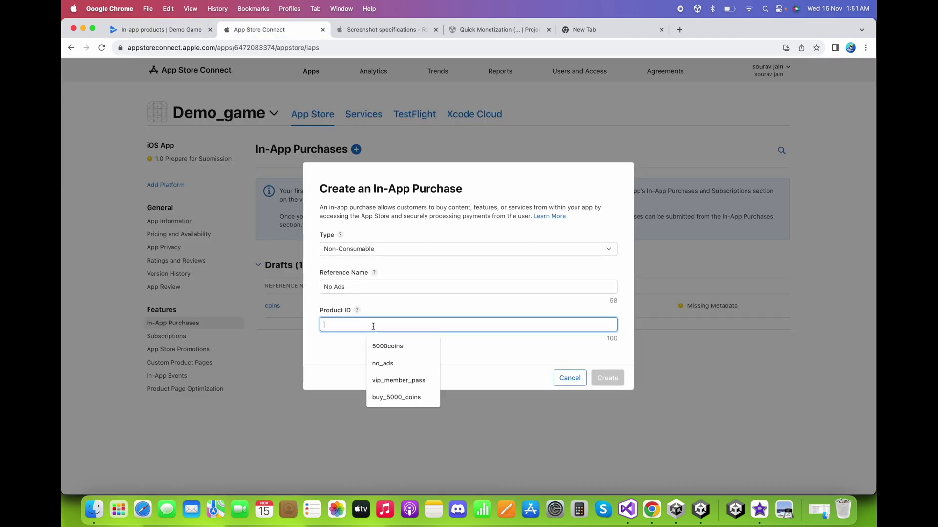
key(super+v)
click(481, 356)
click(606, 377)
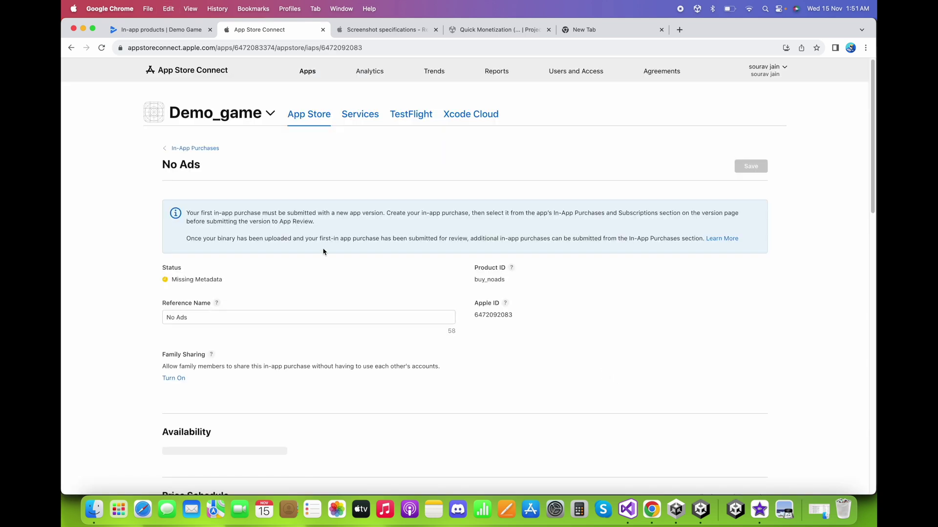
scroll(498, 293, down, 6)
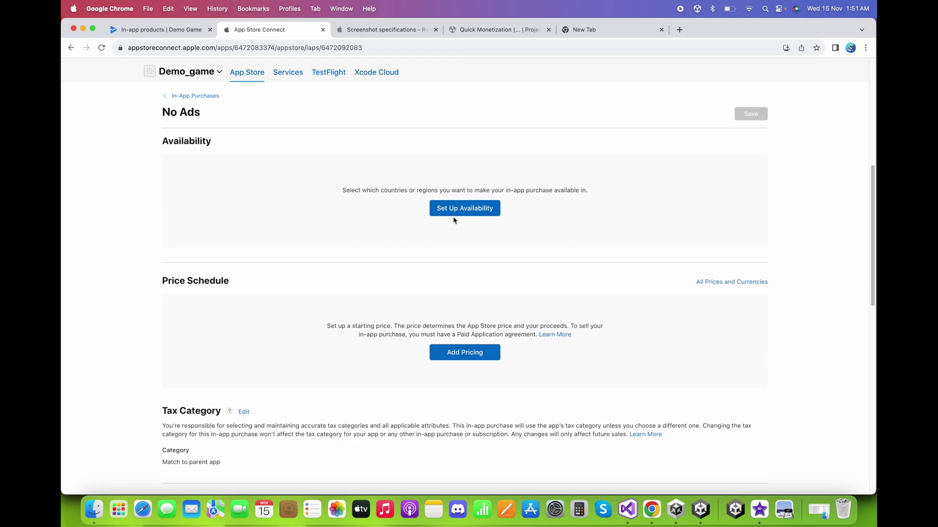
Keep No Ads available in all 175 countries and confirm a $2.99 USD base price
click(465, 208)
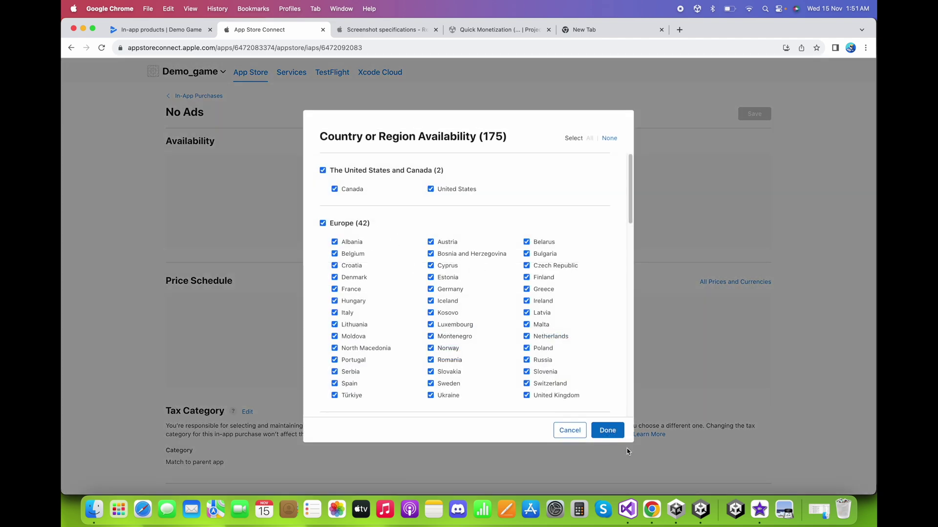
click(607, 430)
click(464, 292)
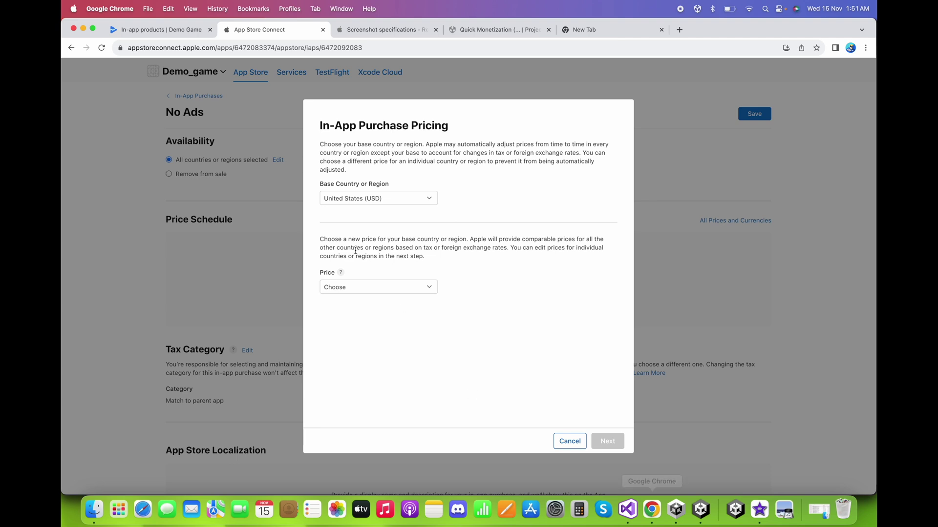
click(386, 290)
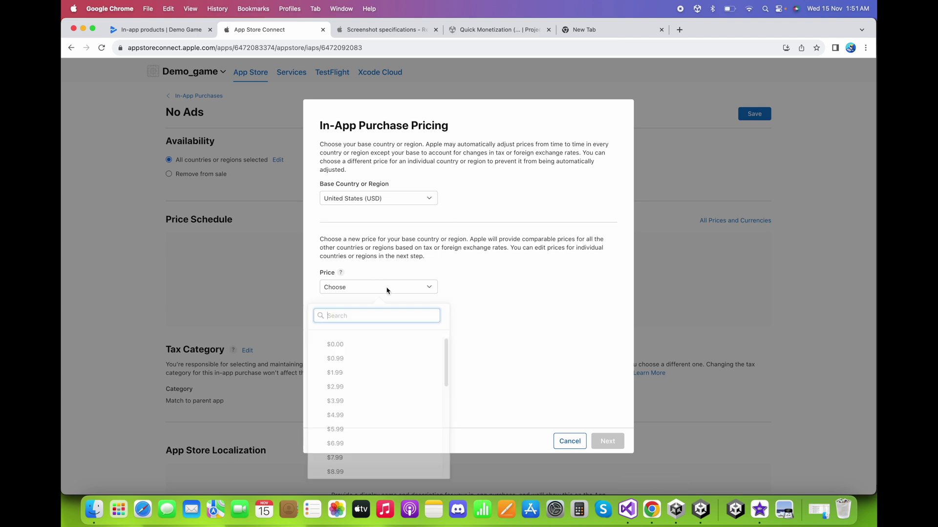
click(360, 387)
click(605, 443)
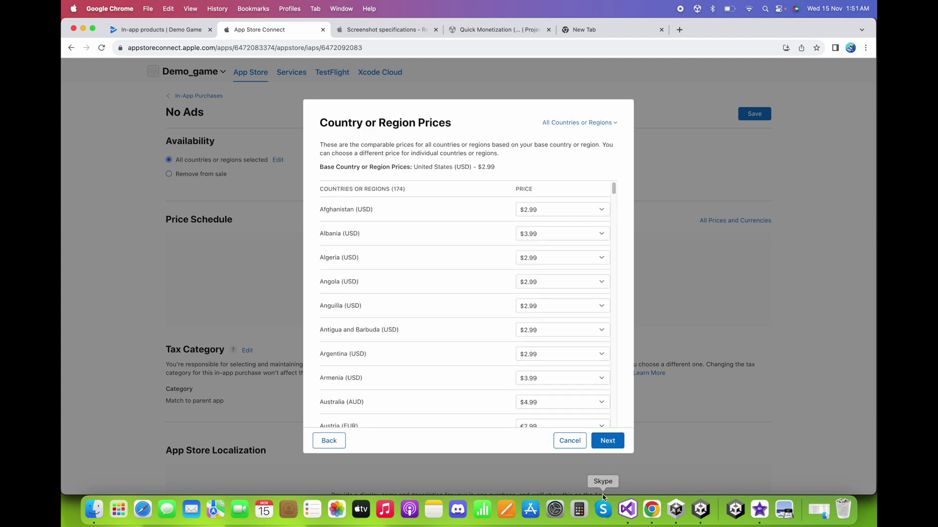
click(607, 441)
click(606, 440)
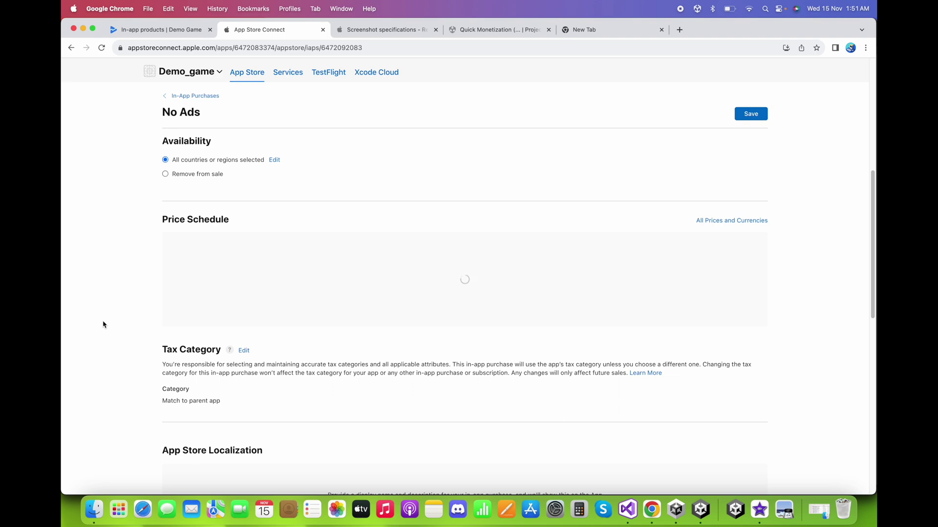
scroll(103, 325, down, 10)
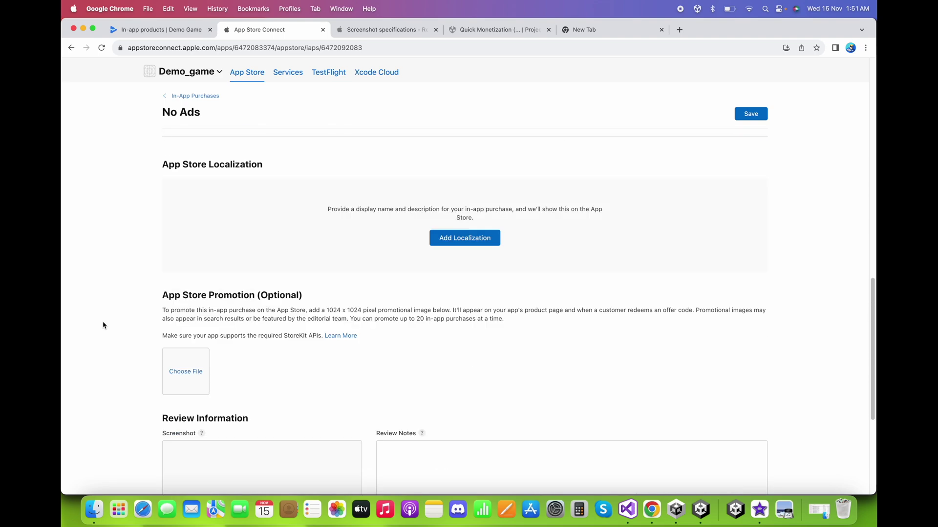
scroll(120, 352, down, 5)
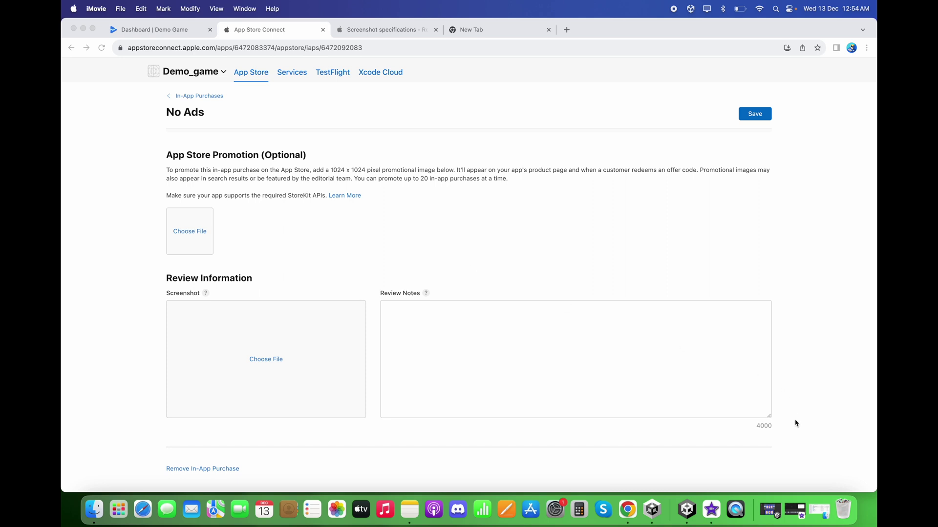
Attach IAP_iOS.png as the No Ads screenshot, paste the bottom-centre button note, and save
click(819, 510)
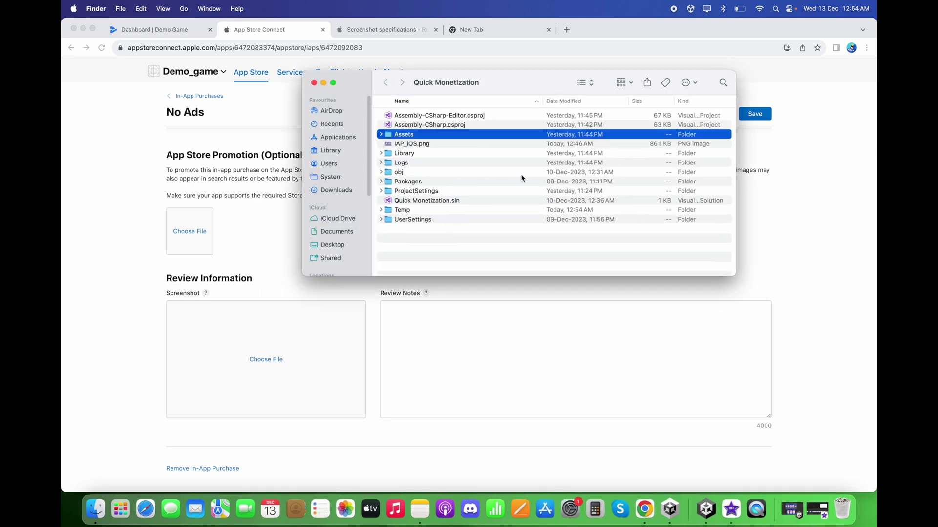
drag(505, 145, 273, 351)
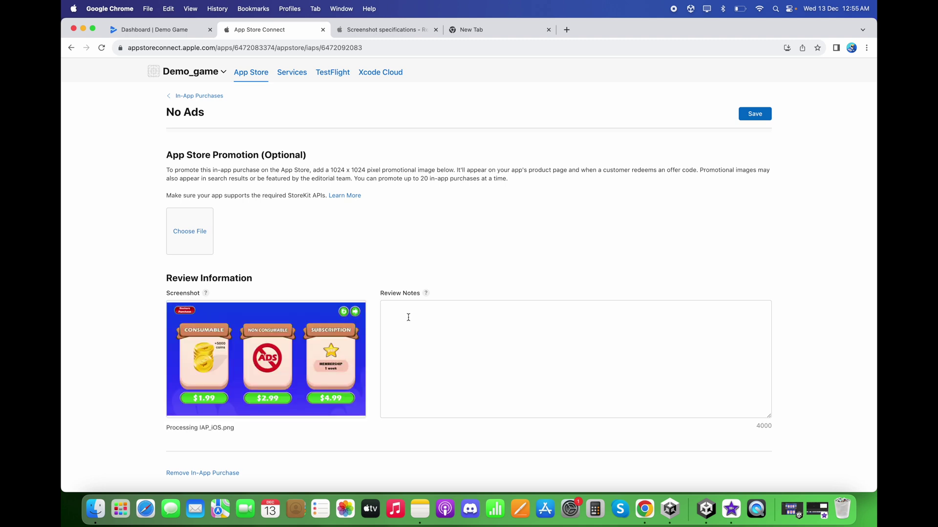
click(410, 313)
text(The button is located in the bottom centre of the screen.)
click(467, 279)
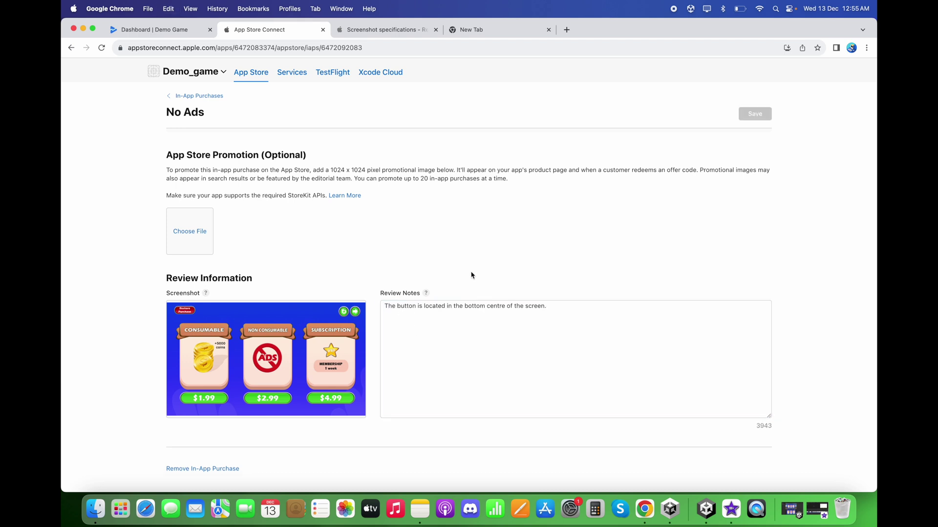
click(553, 326)
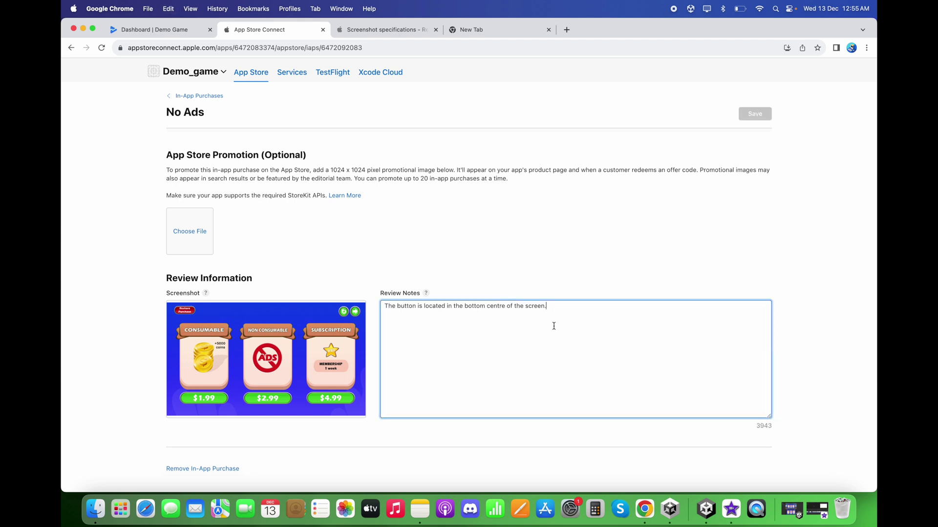
key(Return)
click(573, 266)
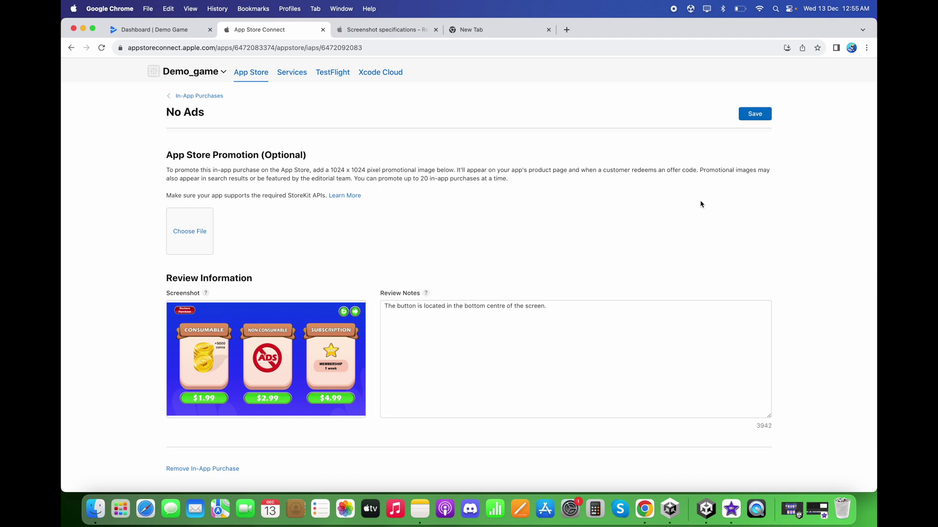
click(759, 119)
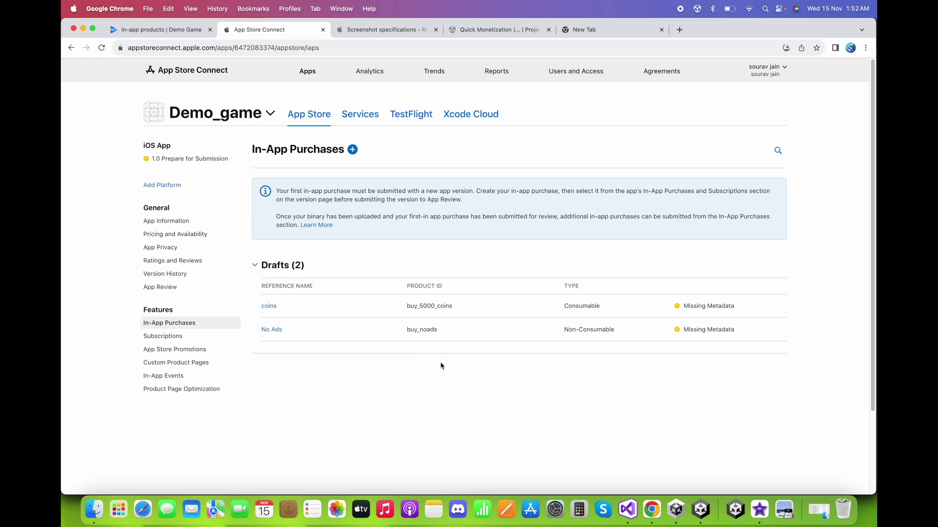
click(177, 337)
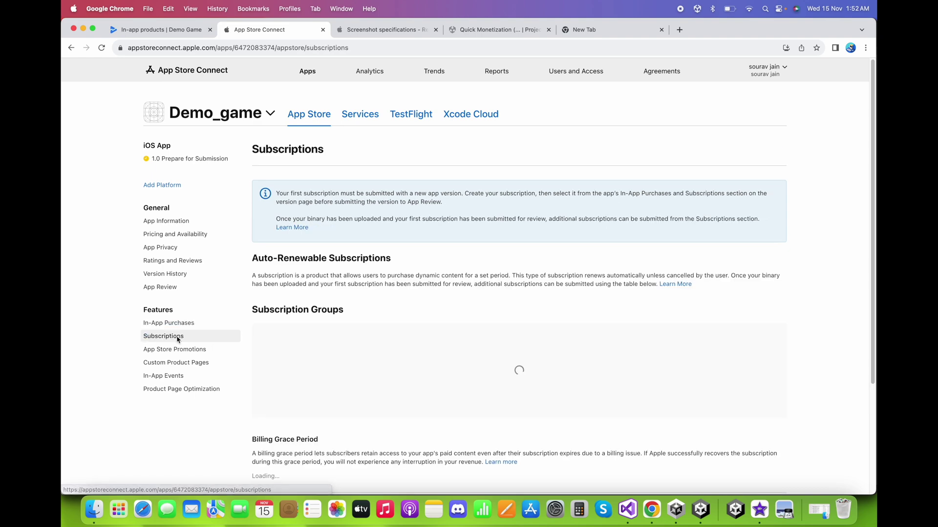
Create a new subscription group with reference name 'Vip Membership 1 week'
scroll(363, 317, down, 5)
scroll(368, 311, up, 5)
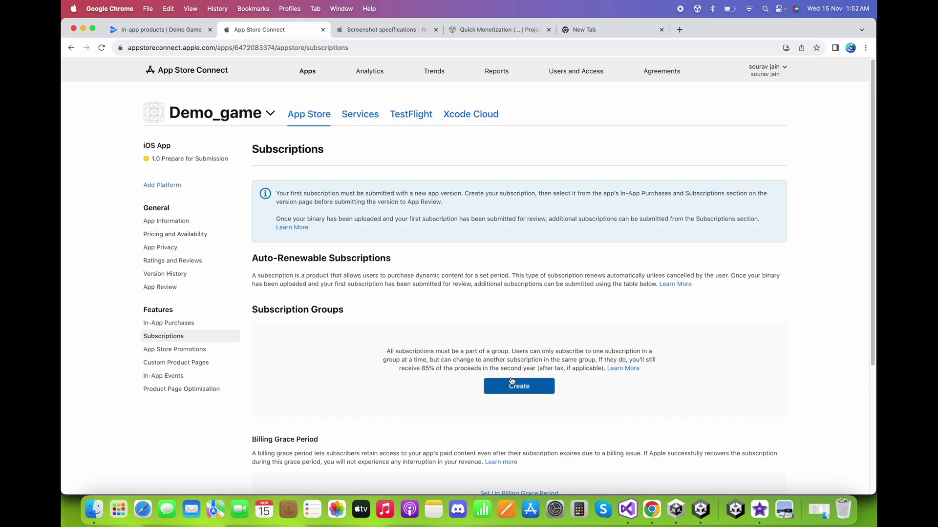
click(518, 389)
click(377, 297)
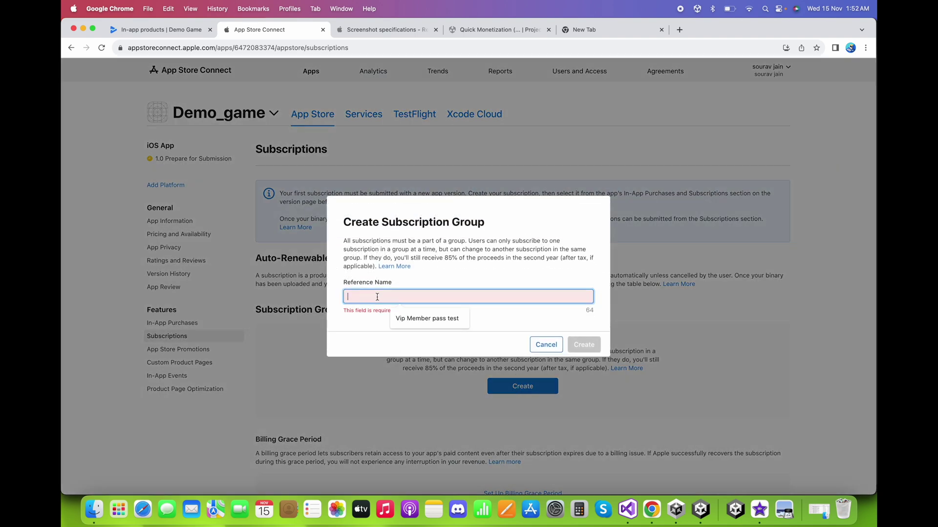
text(Vip M)
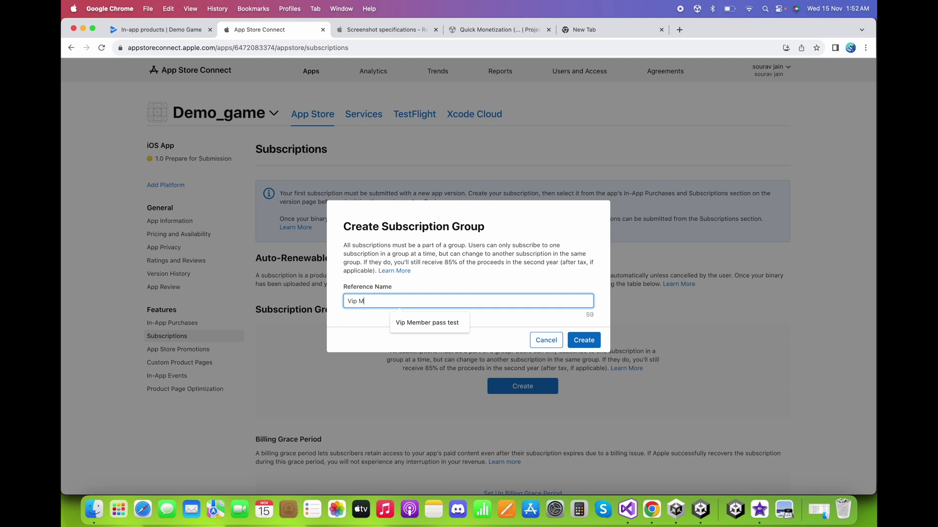
text(embership 1 week)
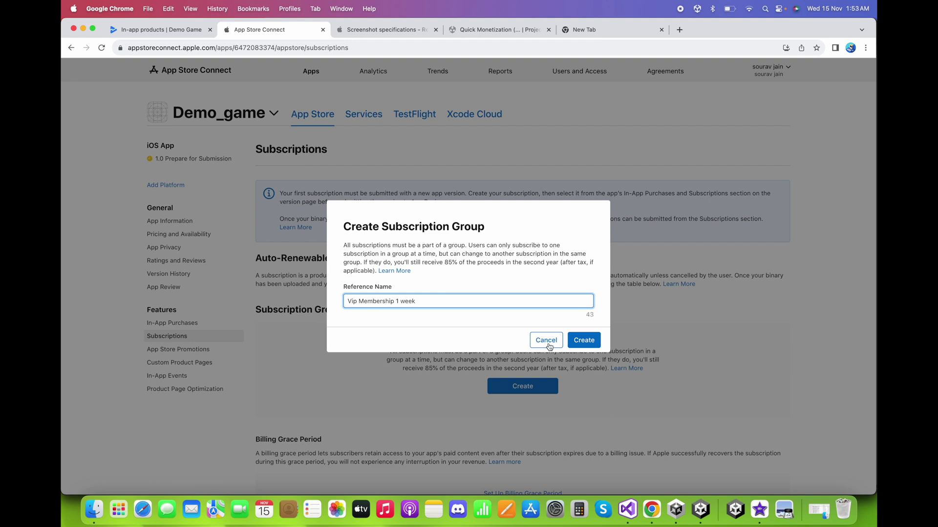
click(583, 341)
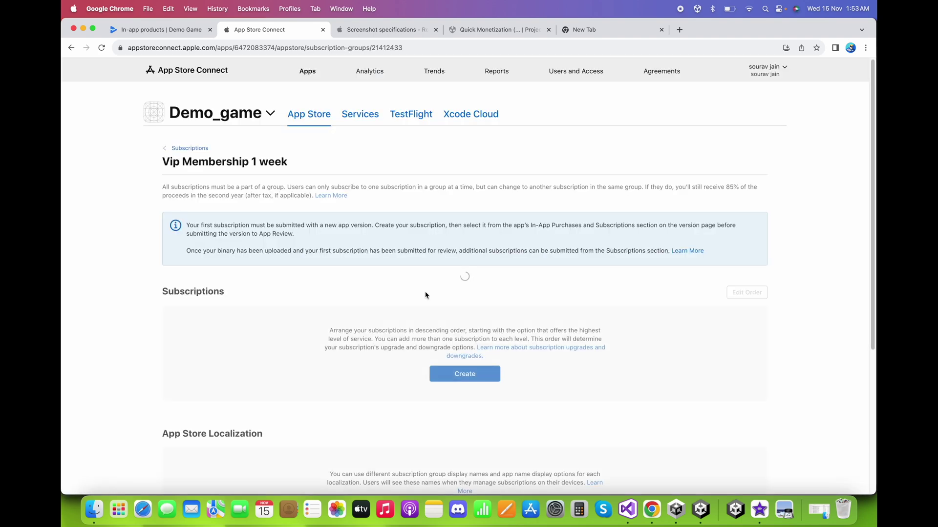
Start a new subscription and copy product ID vip_membership1week from Play Console's 1 week membership
scroll(461, 344, down, 3)
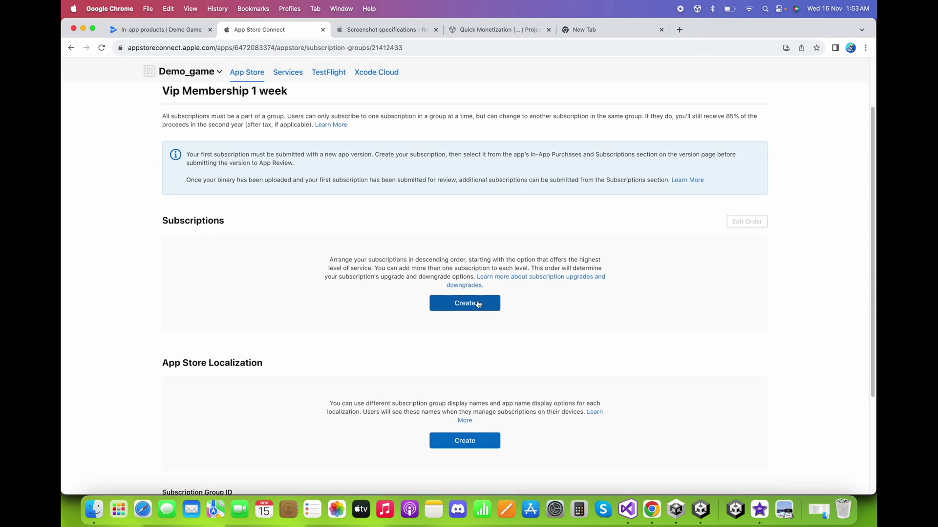
click(481, 305)
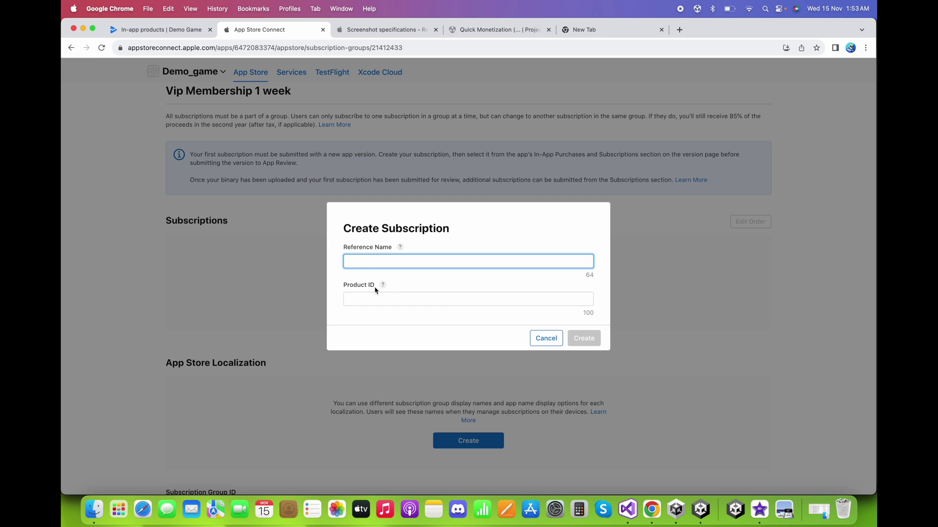
click(397, 299)
click(362, 335)
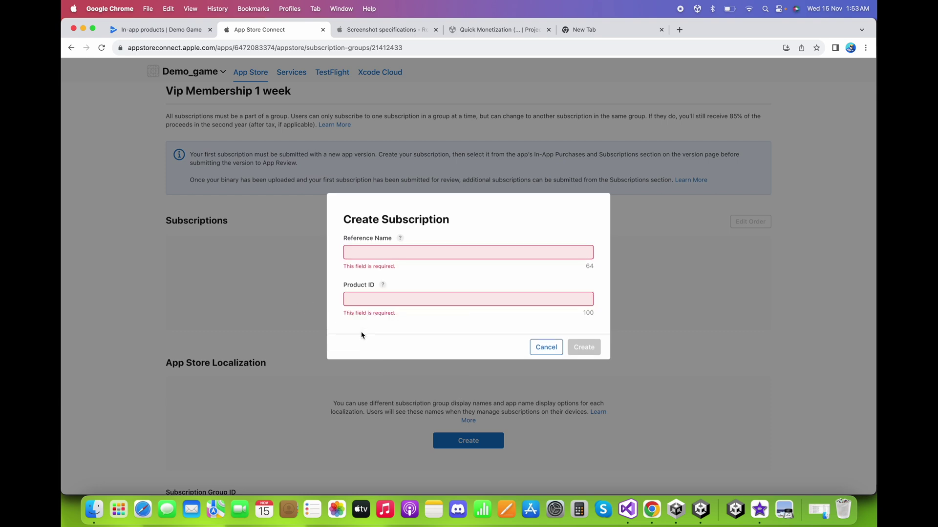
click(168, 32)
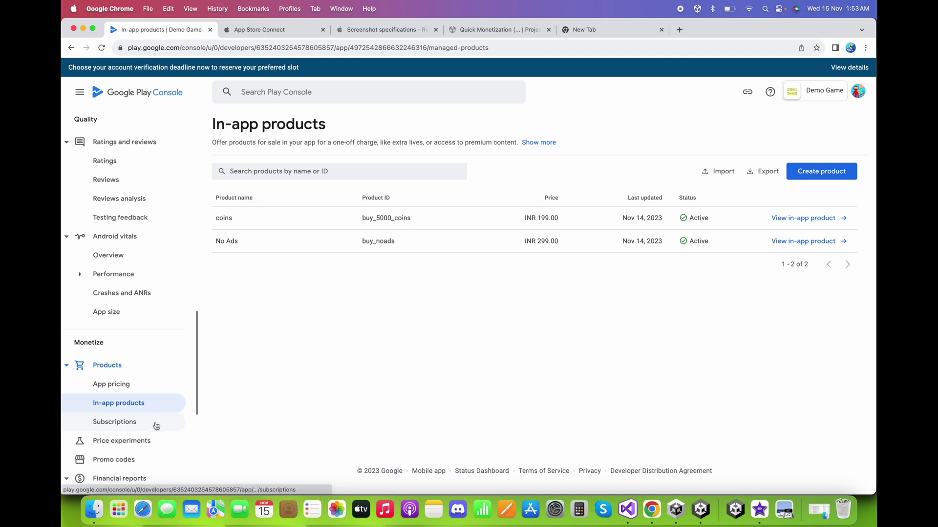
click(153, 425)
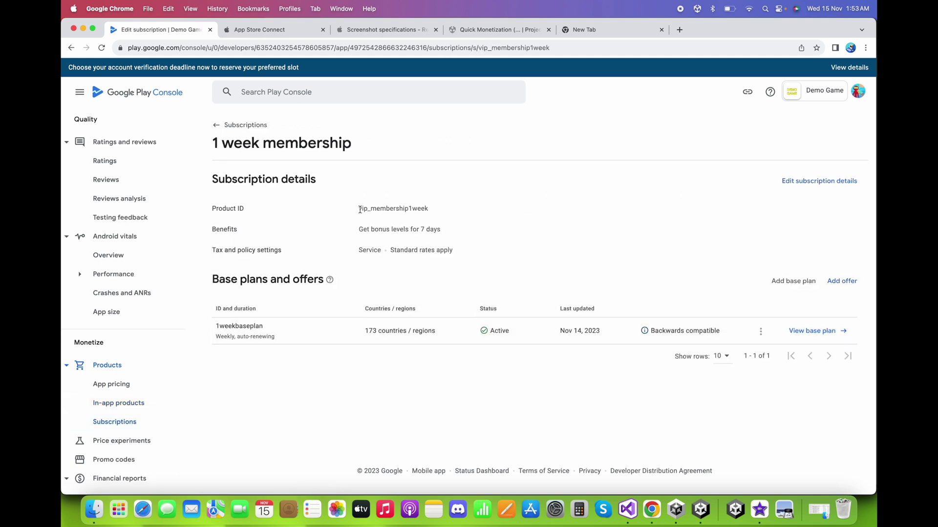
drag(359, 208, 495, 215)
key(super+c)
click(481, 221)
key(ctrl+Tab)
Enter product ID vip_membership1week and reference name 'Vip Membership', then create the subscription
click(424, 301)
key(super+v)
click(393, 256)
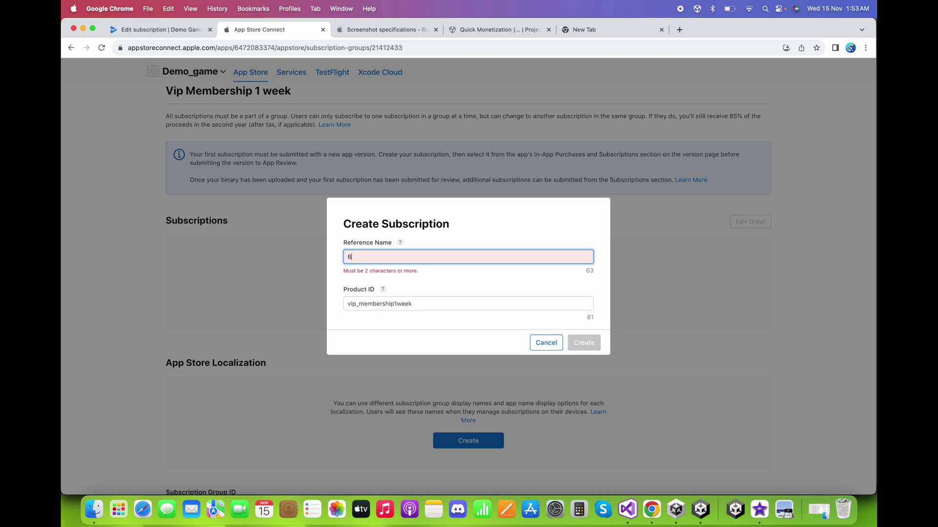
text(Vip Mem)
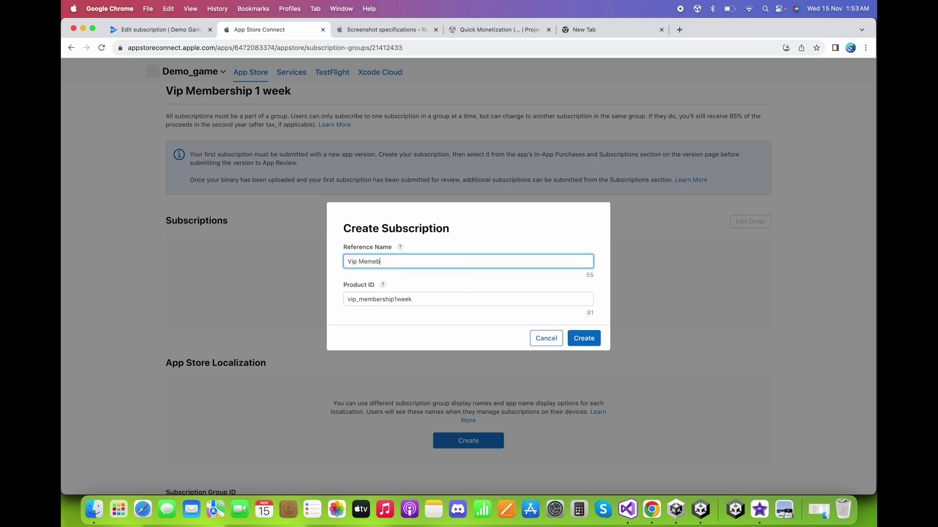
text(bership)
click(584, 338)
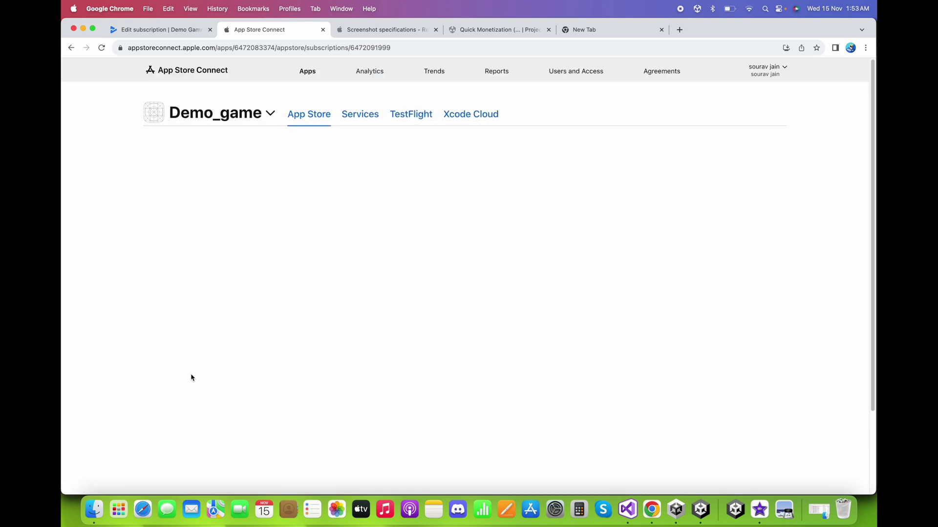
Set the Vip Membership duration to 1 week and make it available in all 175 countries
scroll(366, 332, down, 3)
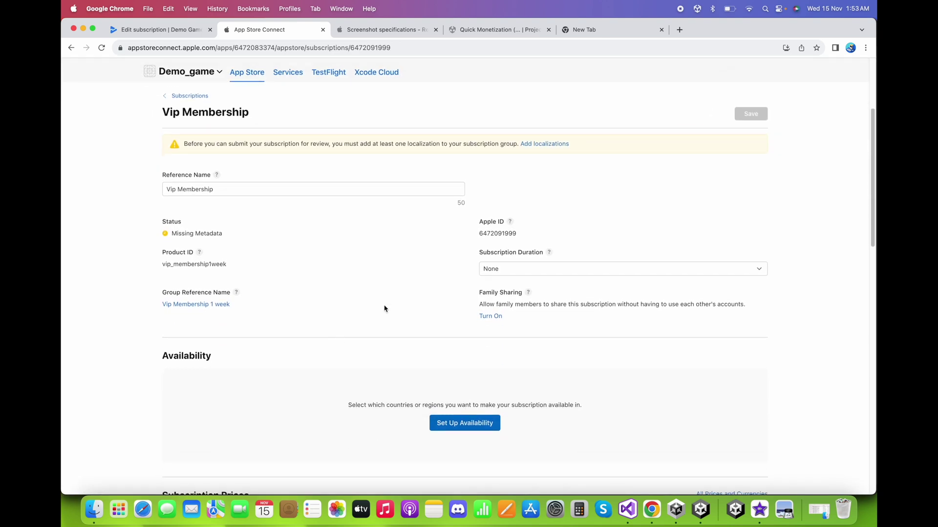
click(599, 269)
click(531, 280)
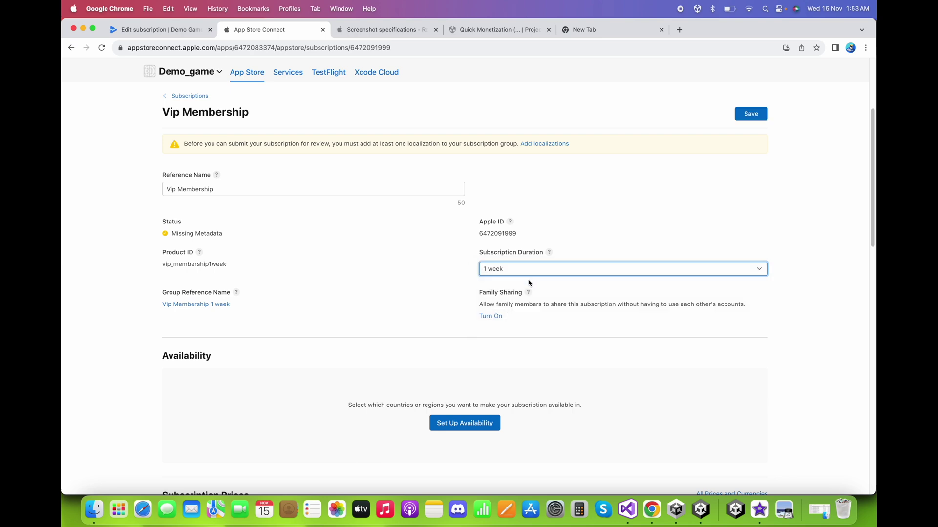
scroll(419, 354, down, 2)
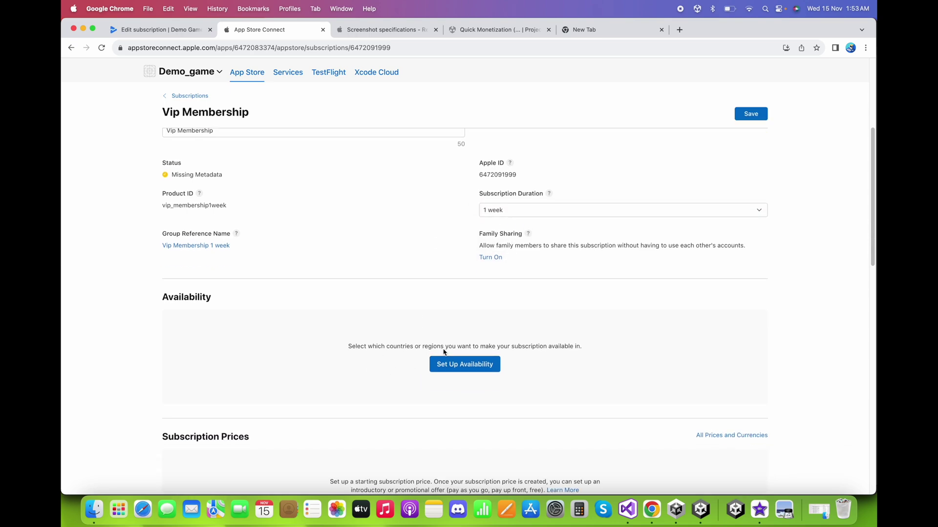
click(456, 367)
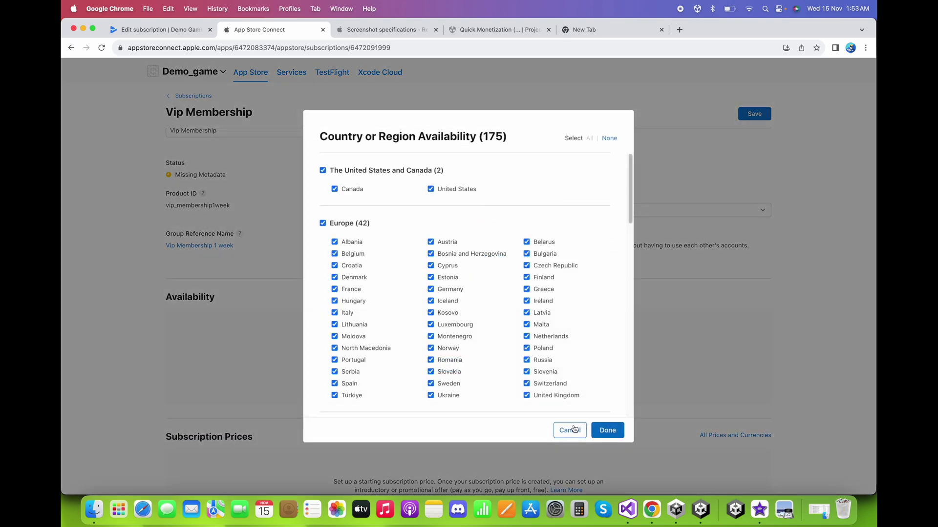
click(608, 431)
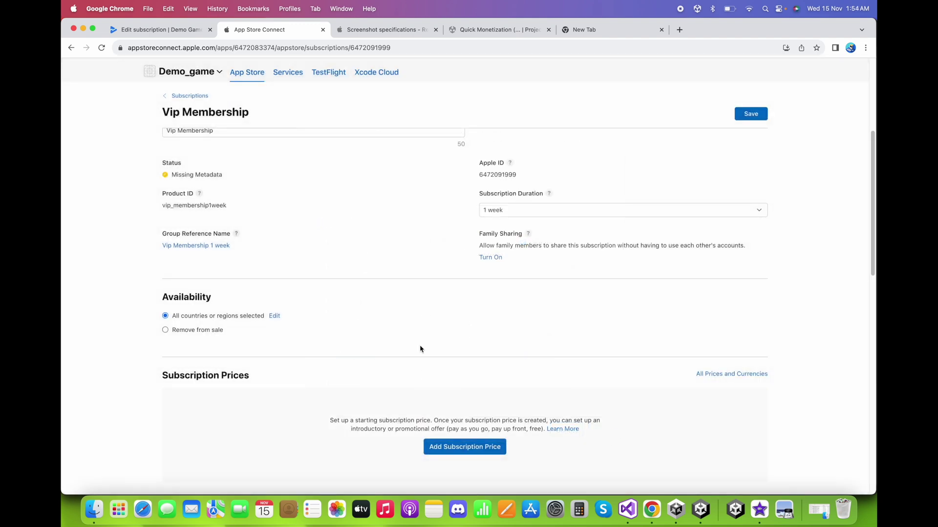
scroll(456, 340, down, 3)
Price the subscription at $4.99 with United States (USD) as base country, and confirm
click(469, 371)
click(423, 299)
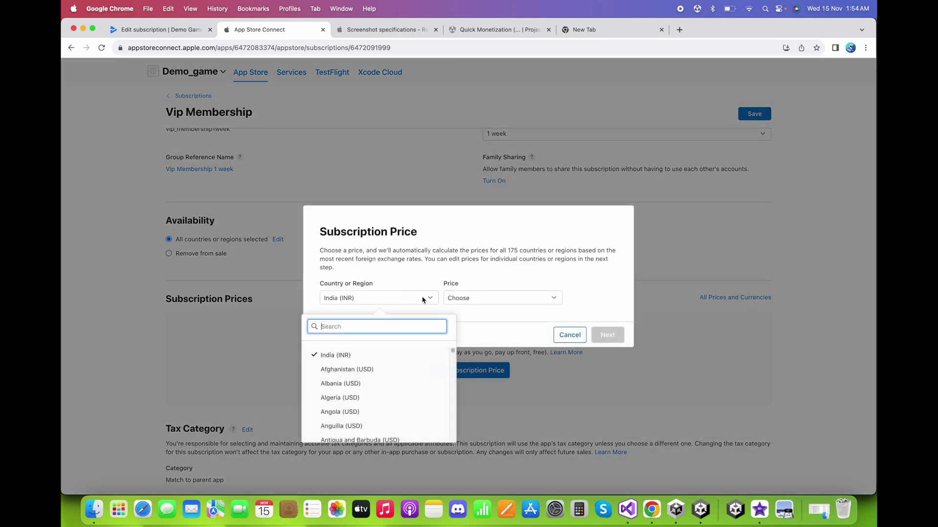
text(unit)
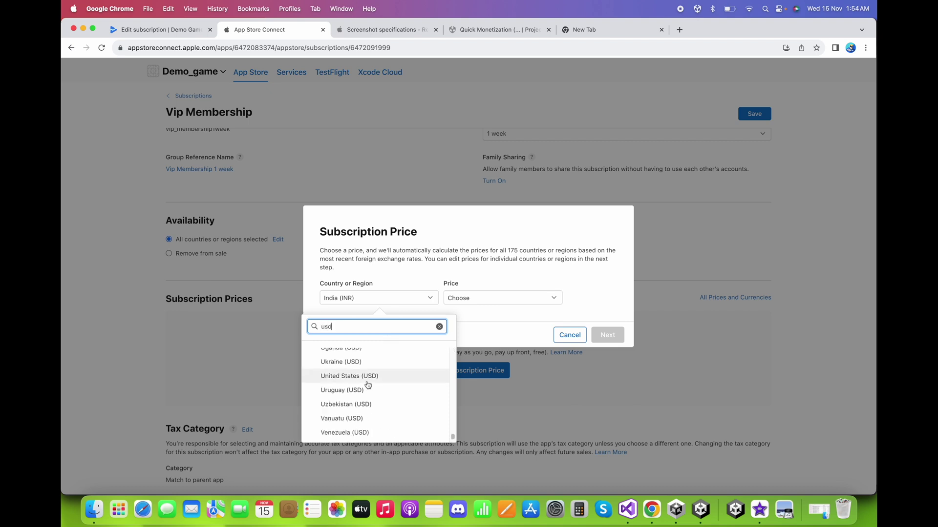
click(371, 373)
click(479, 302)
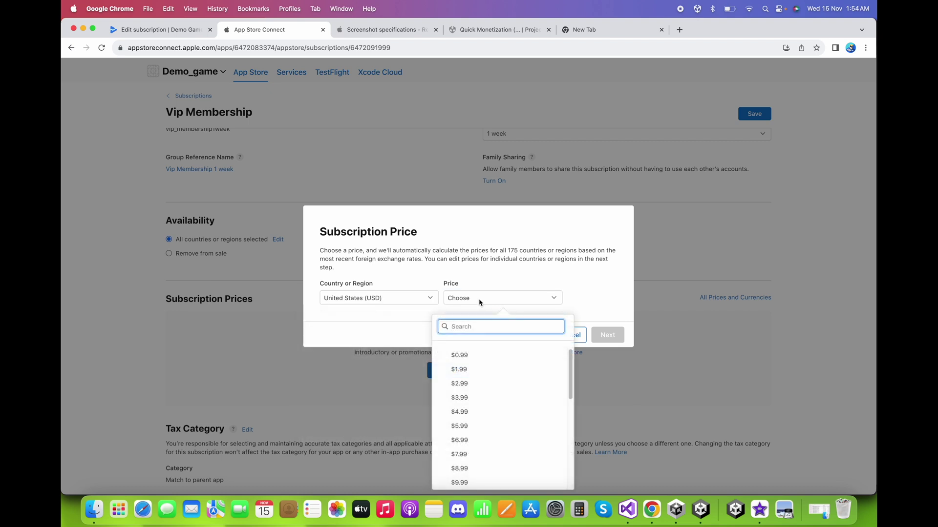
click(464, 412)
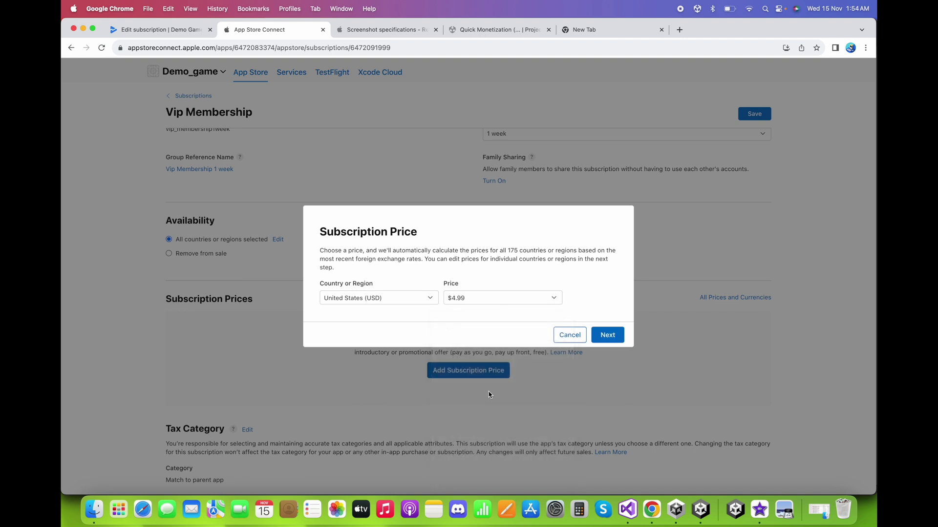
click(610, 336)
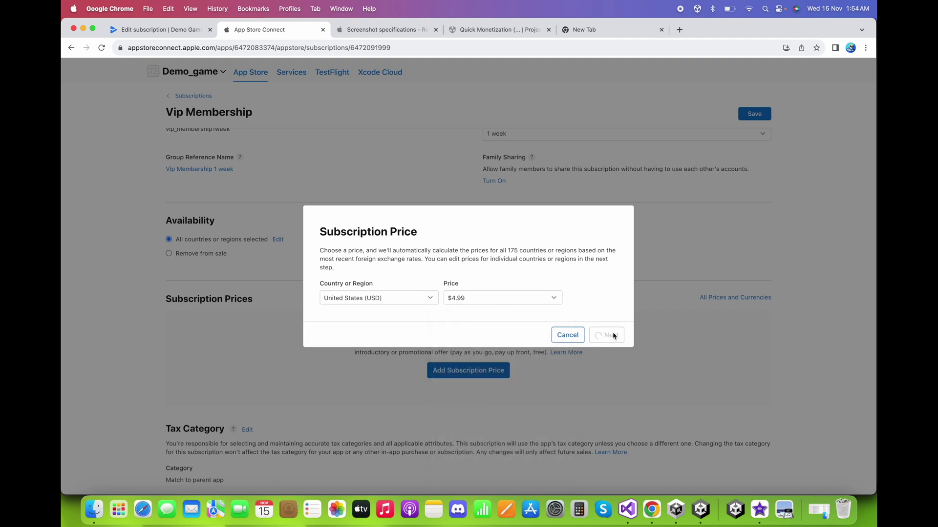
click(605, 442)
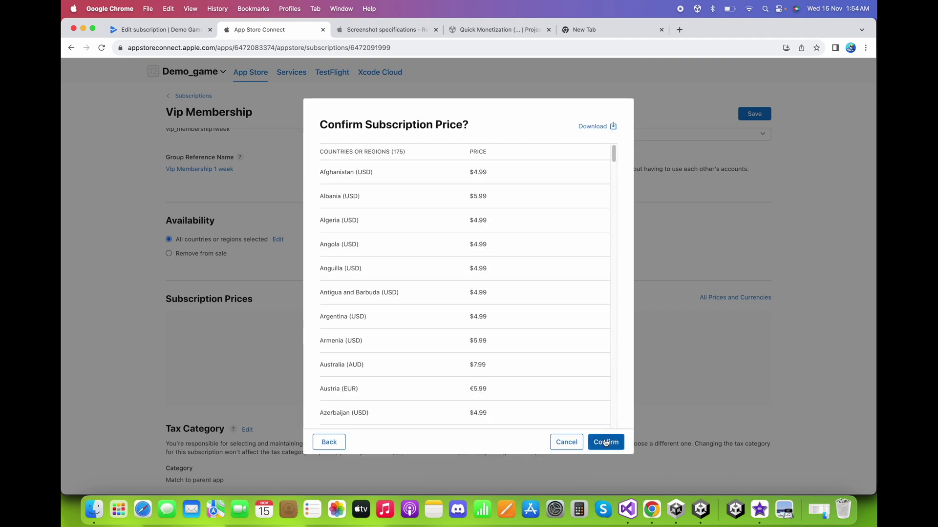
click(605, 442)
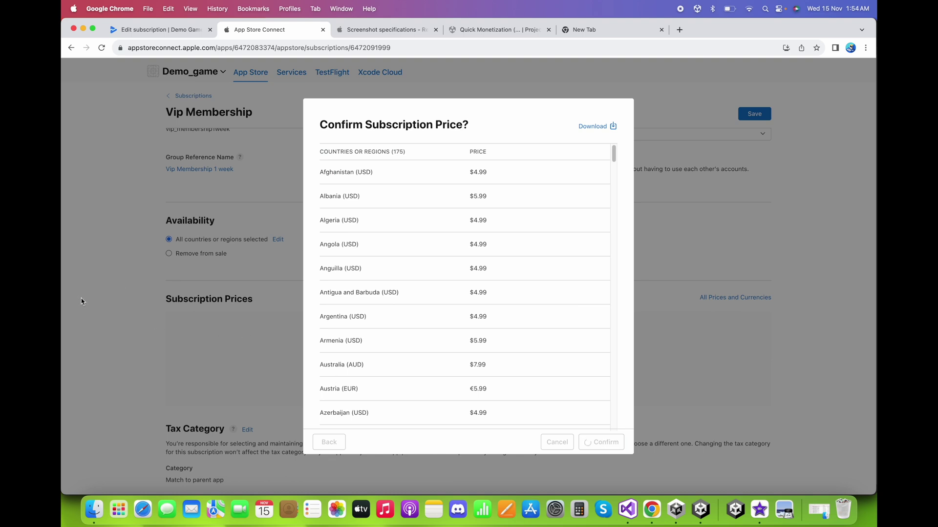
scroll(76, 298, down, 6)
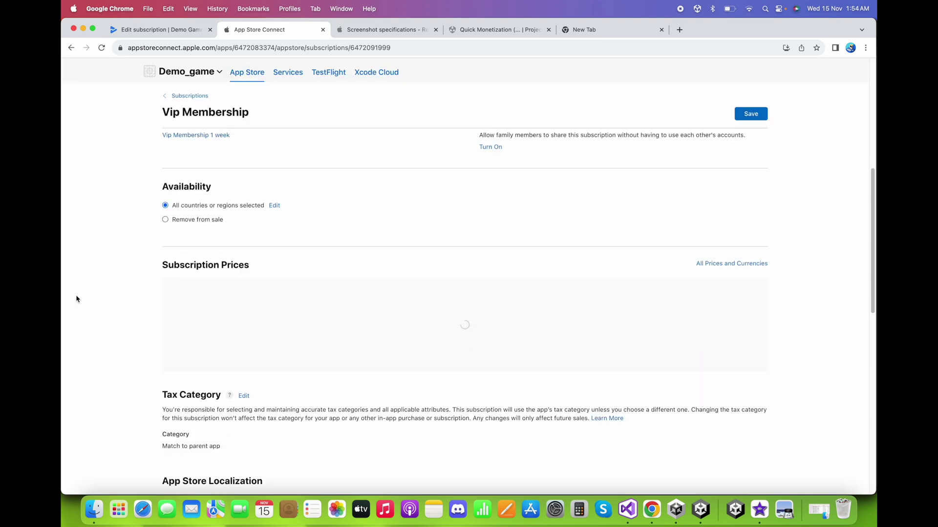
scroll(78, 302, down, 5)
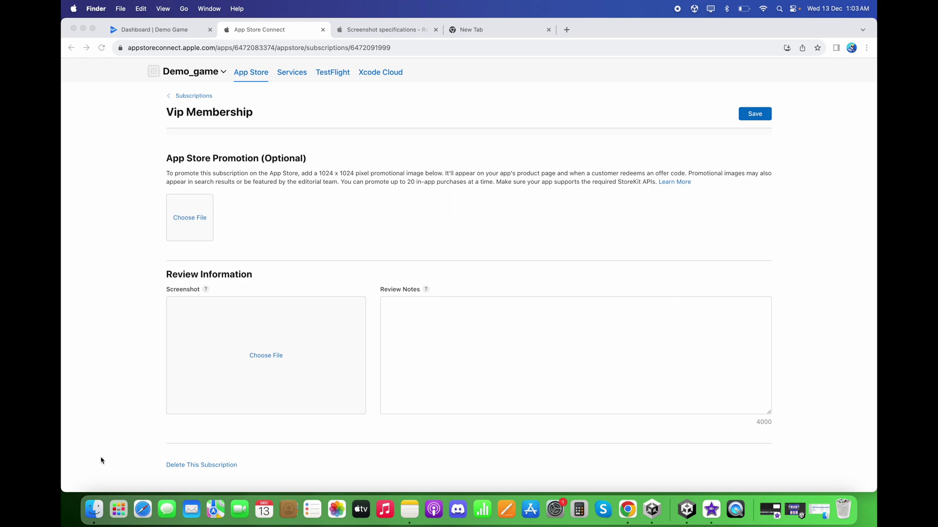
Upload IAP_iOS.png as Vip Membership's review screenshot, add the bottom-right button note, and save
click(822, 509)
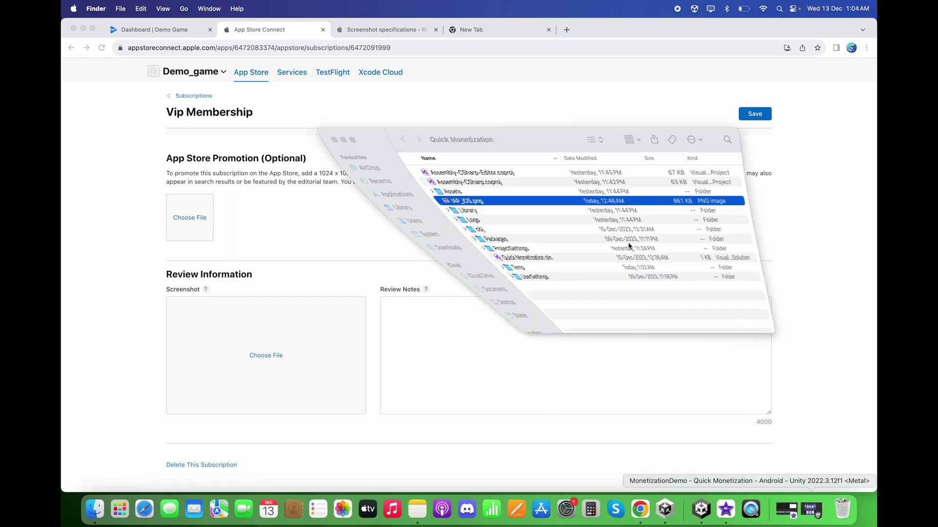
drag(423, 145, 291, 341)
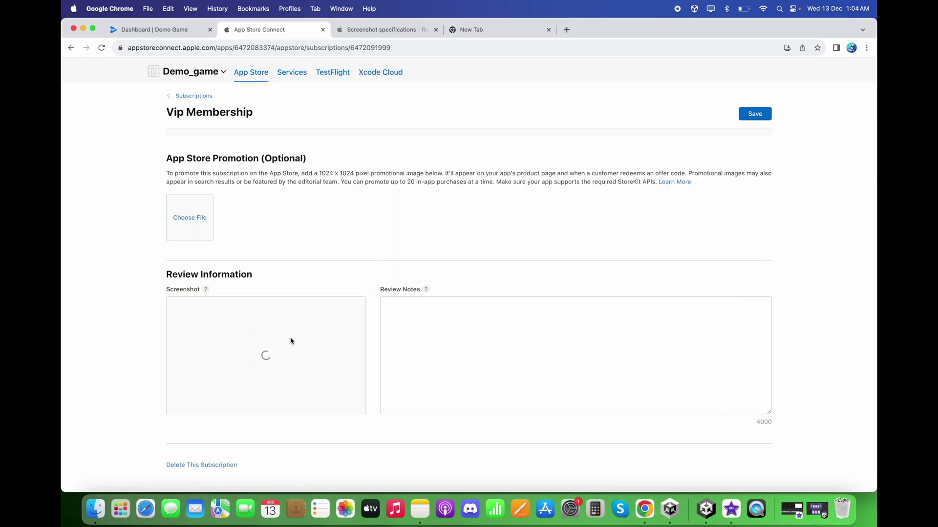
click(414, 314)
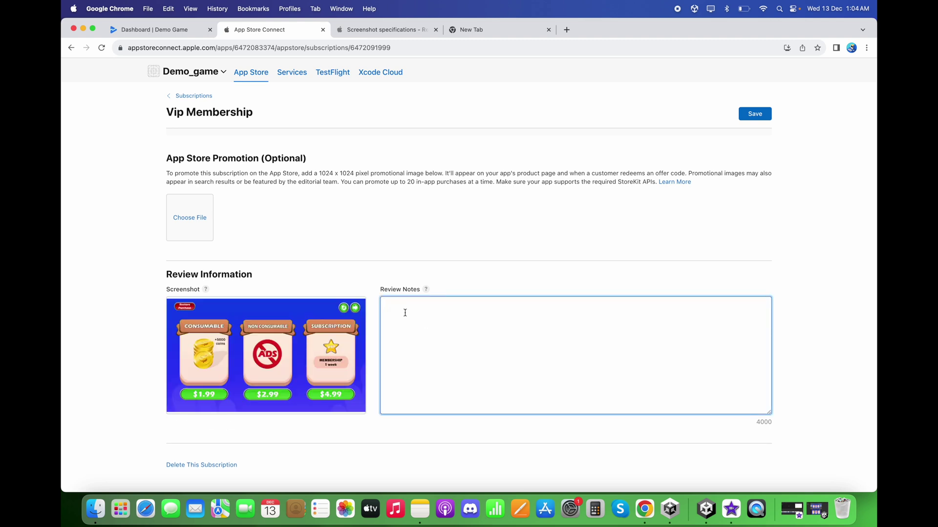
key(super+v)
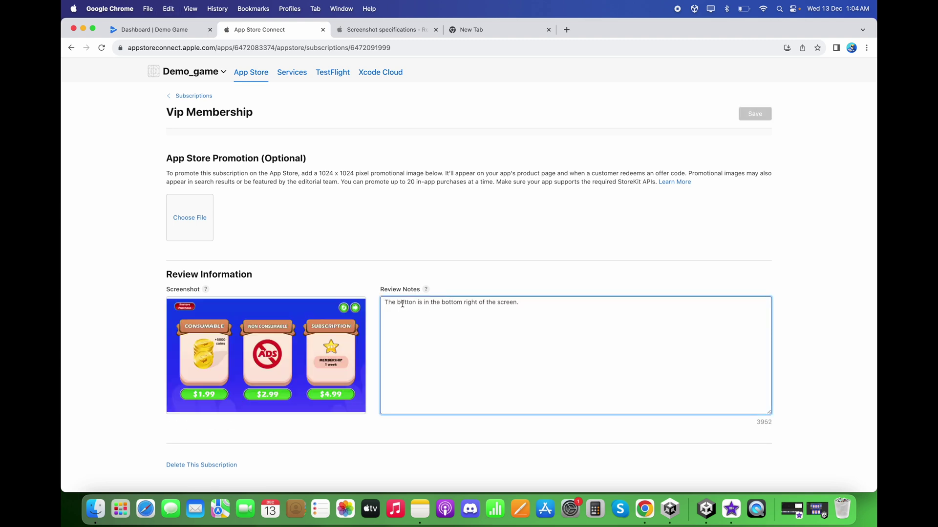
drag(442, 303, 539, 303)
click(531, 287)
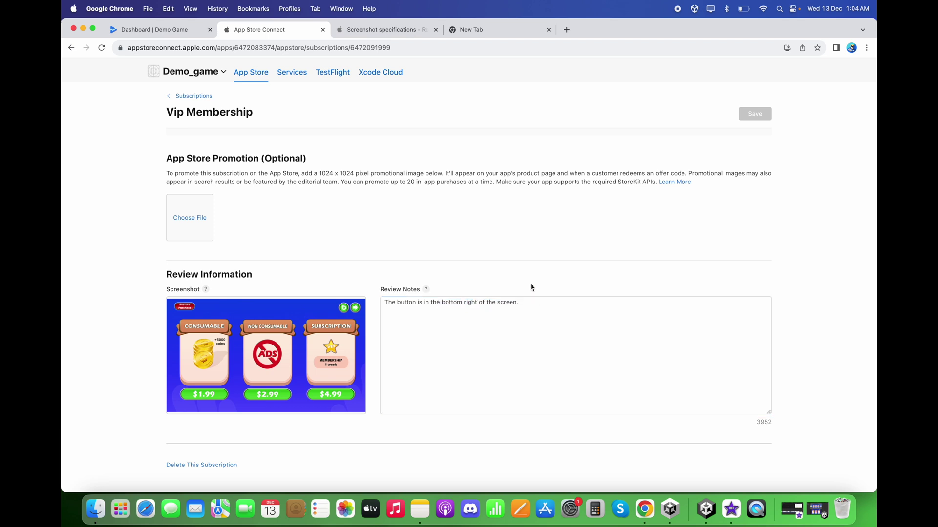
click(543, 341)
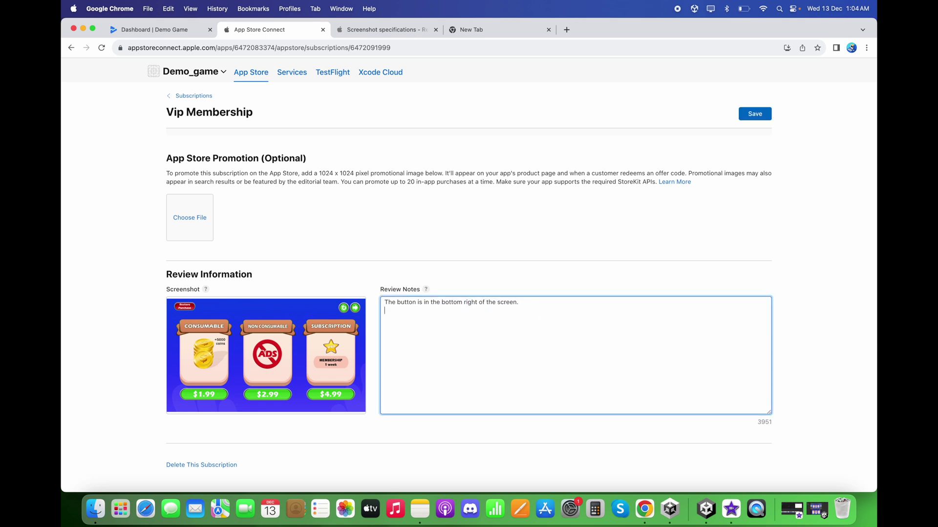
click(765, 118)
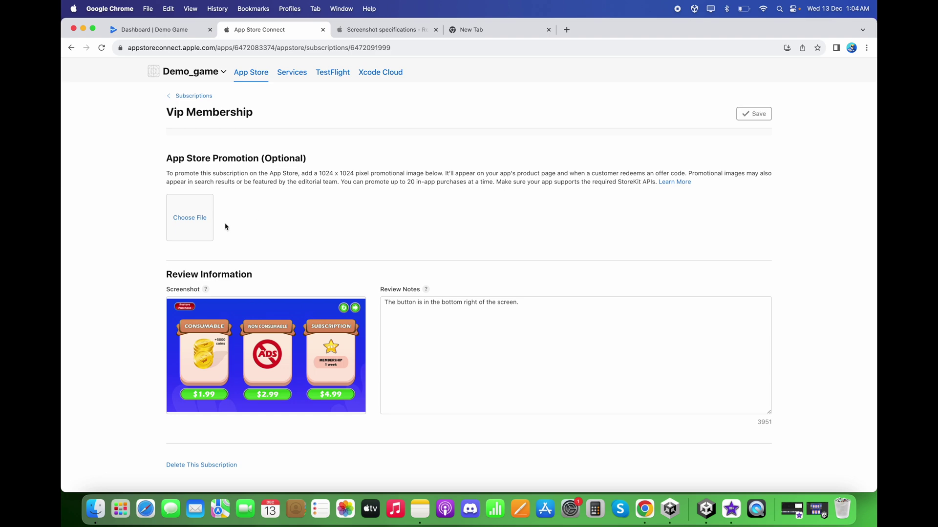
Return to the subscription group's list of subscriptions
click(201, 96)
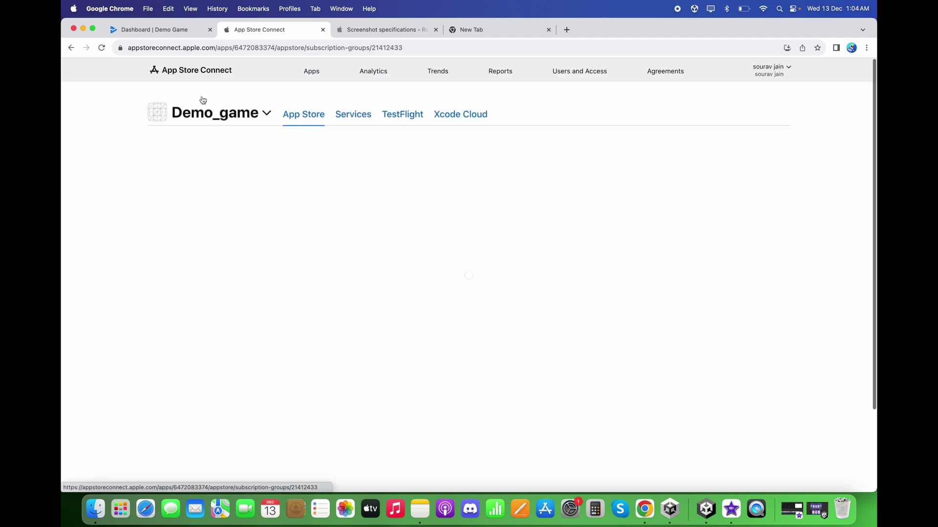
scroll(361, 282, down, 1)
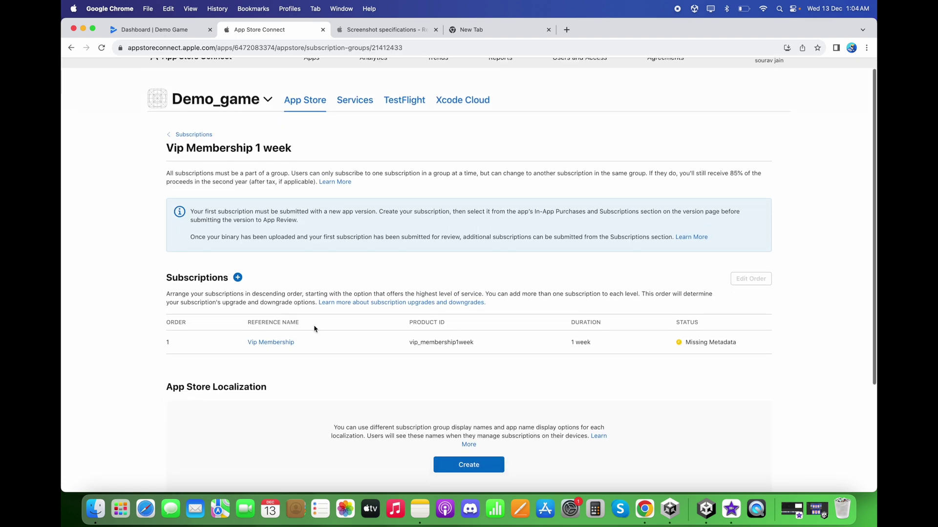
click(195, 136)
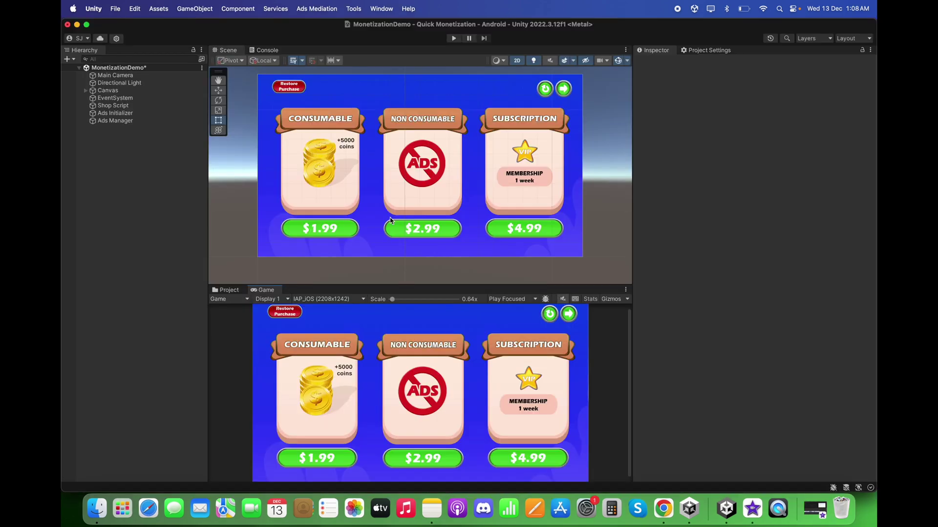